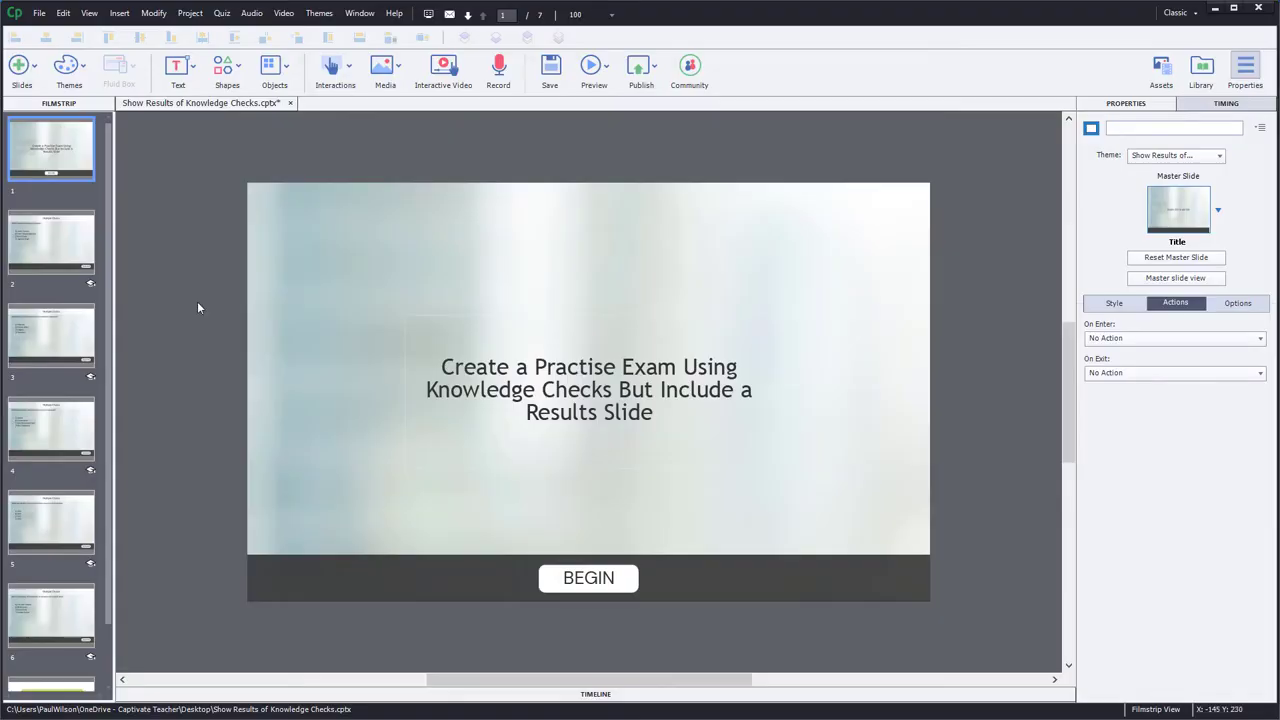
scroll(111, 183, "down", 2)
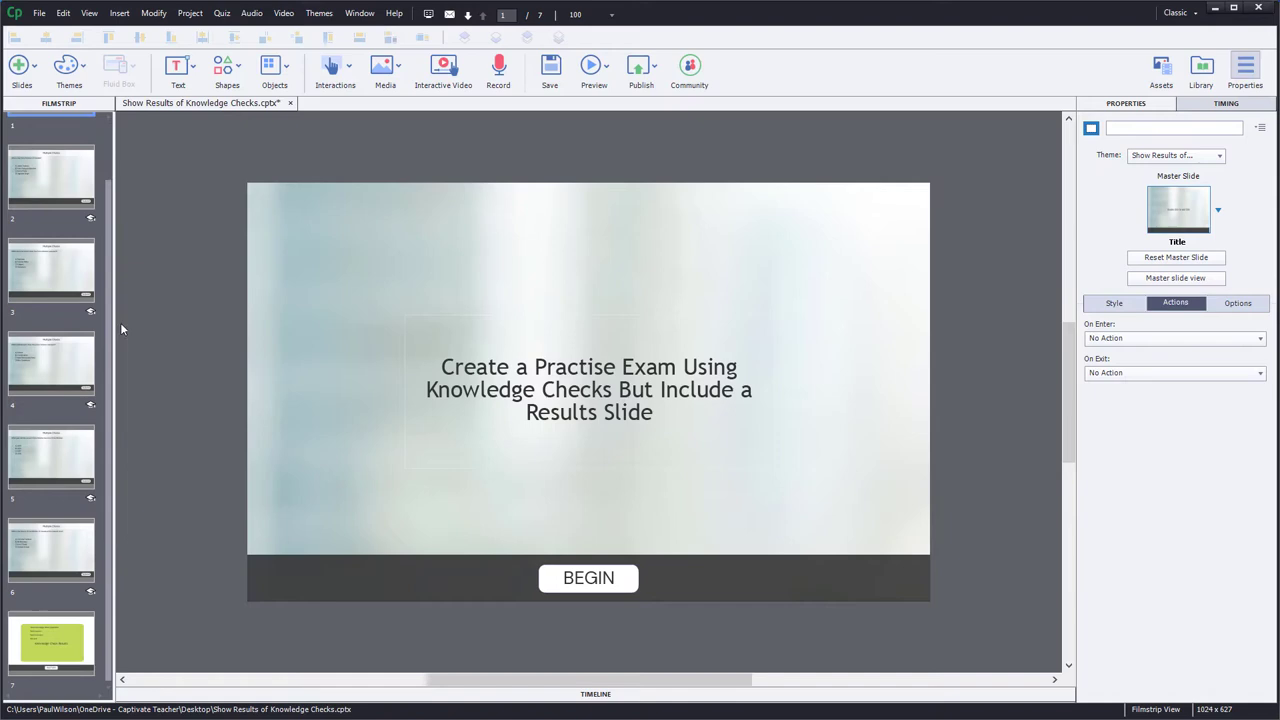
scroll(63, 176, "up", 2)
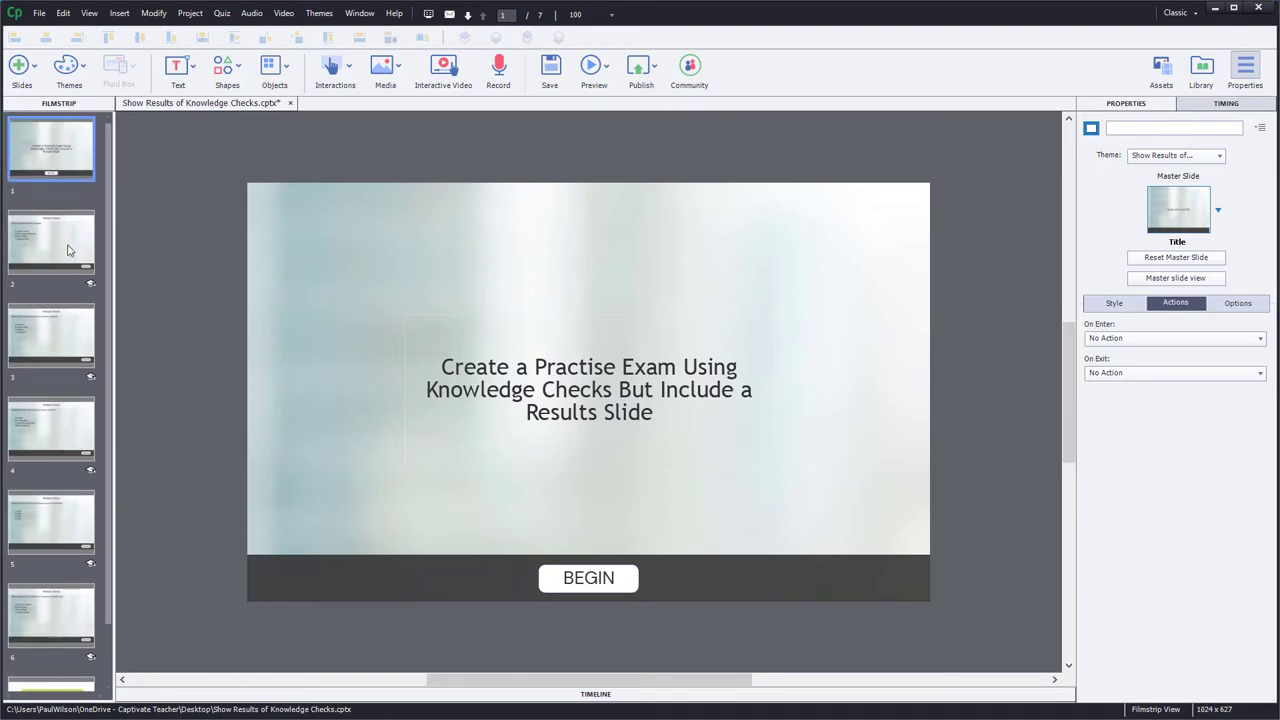
left_click_drag(110, 250, 110, 148)
Add two user variables to the project, _percent_correct and _total_possible_kc, leaving their values empty.
left_click(190, 13)
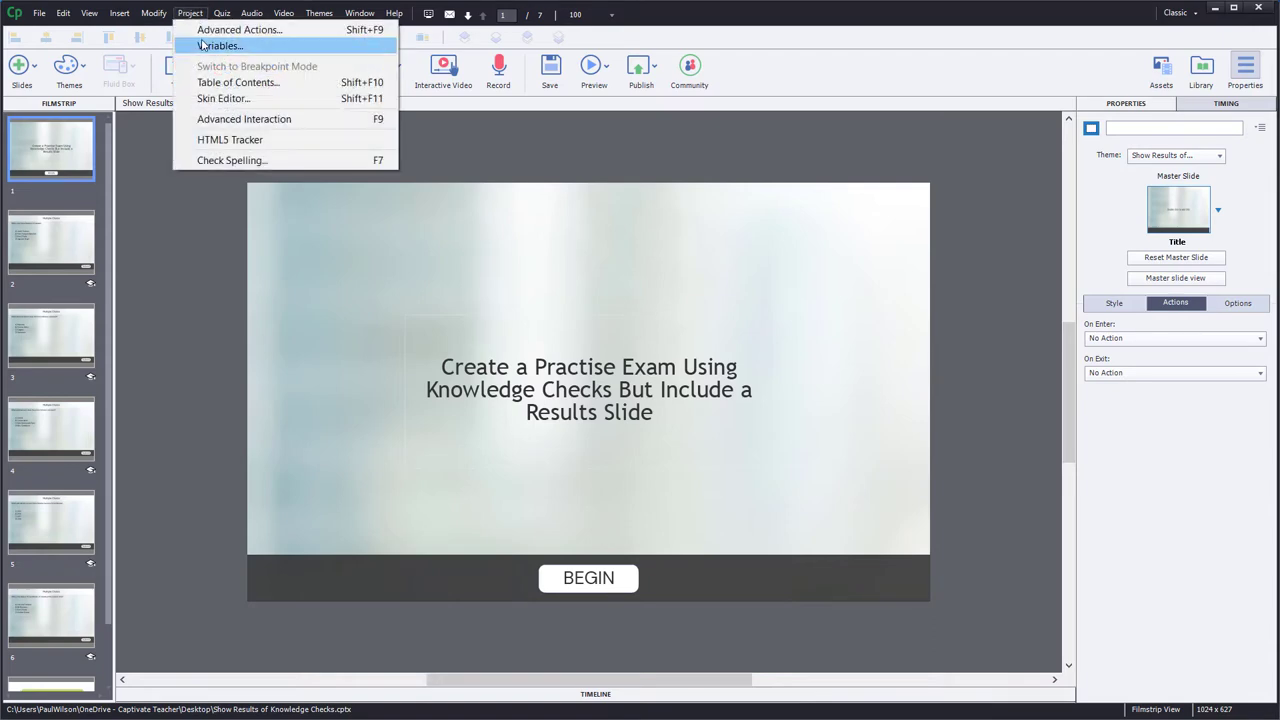
left_click(219, 45)
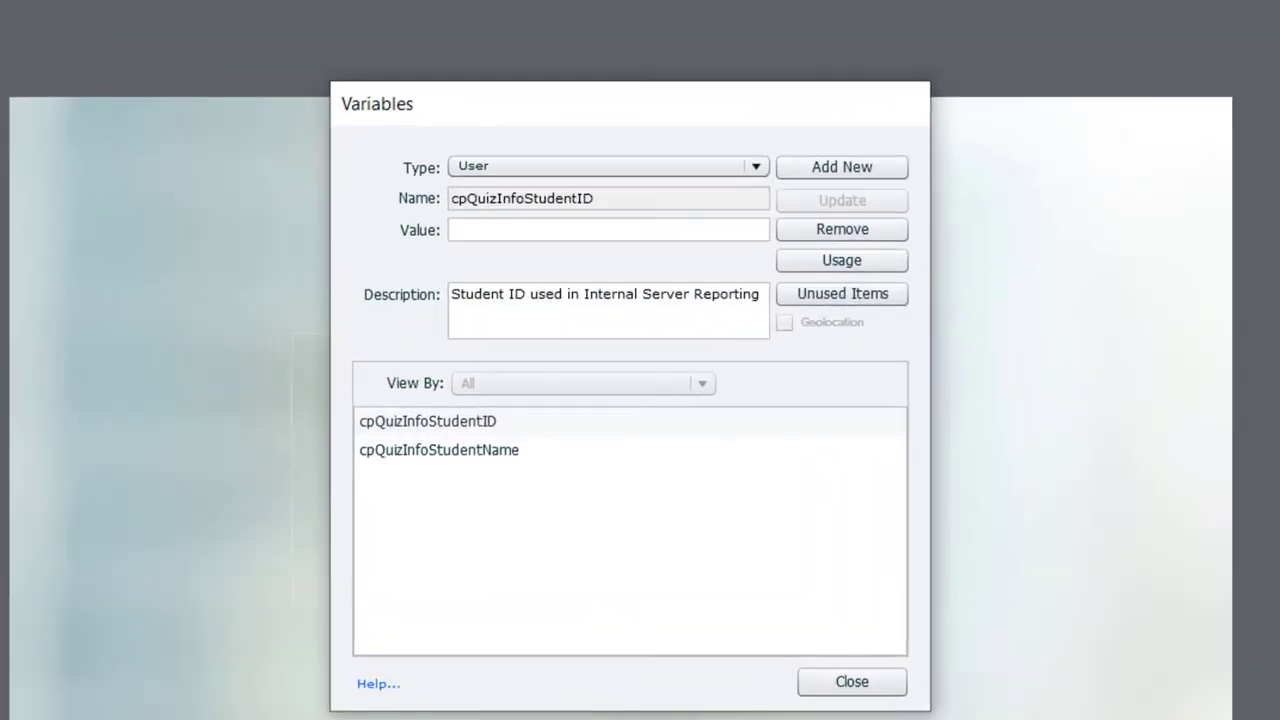
left_click(847, 172)
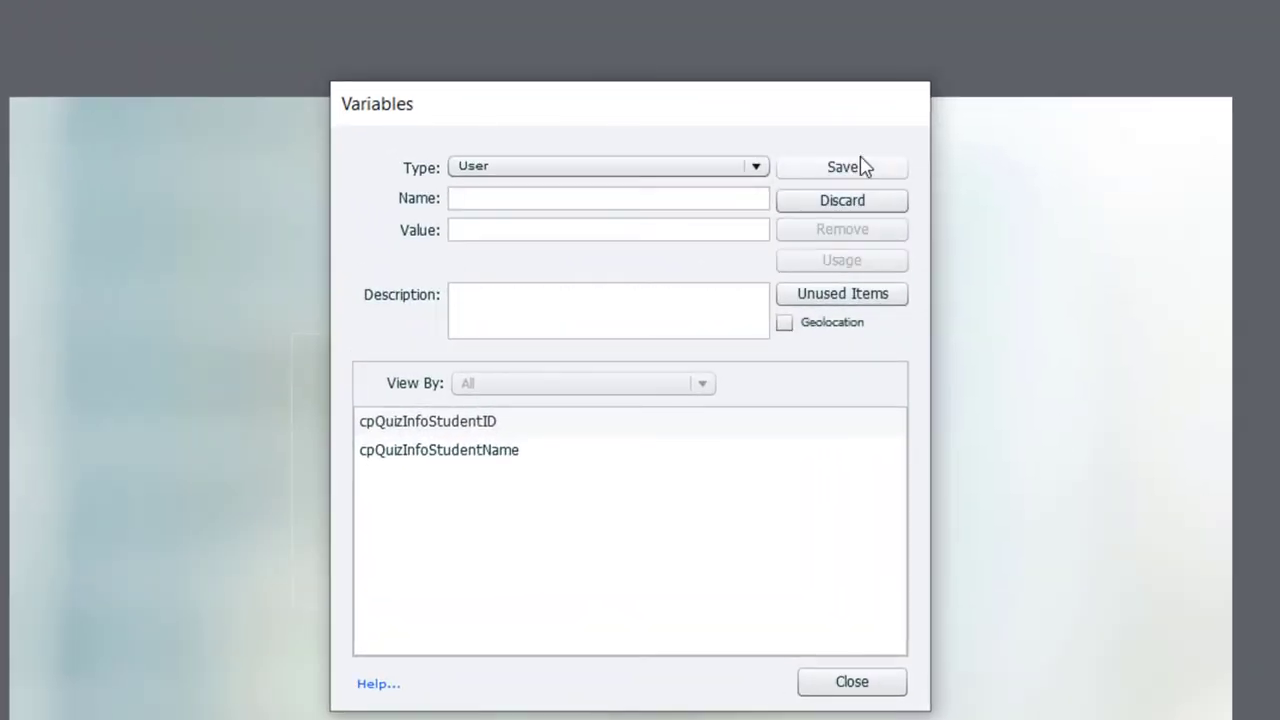
type("_percent_correct")
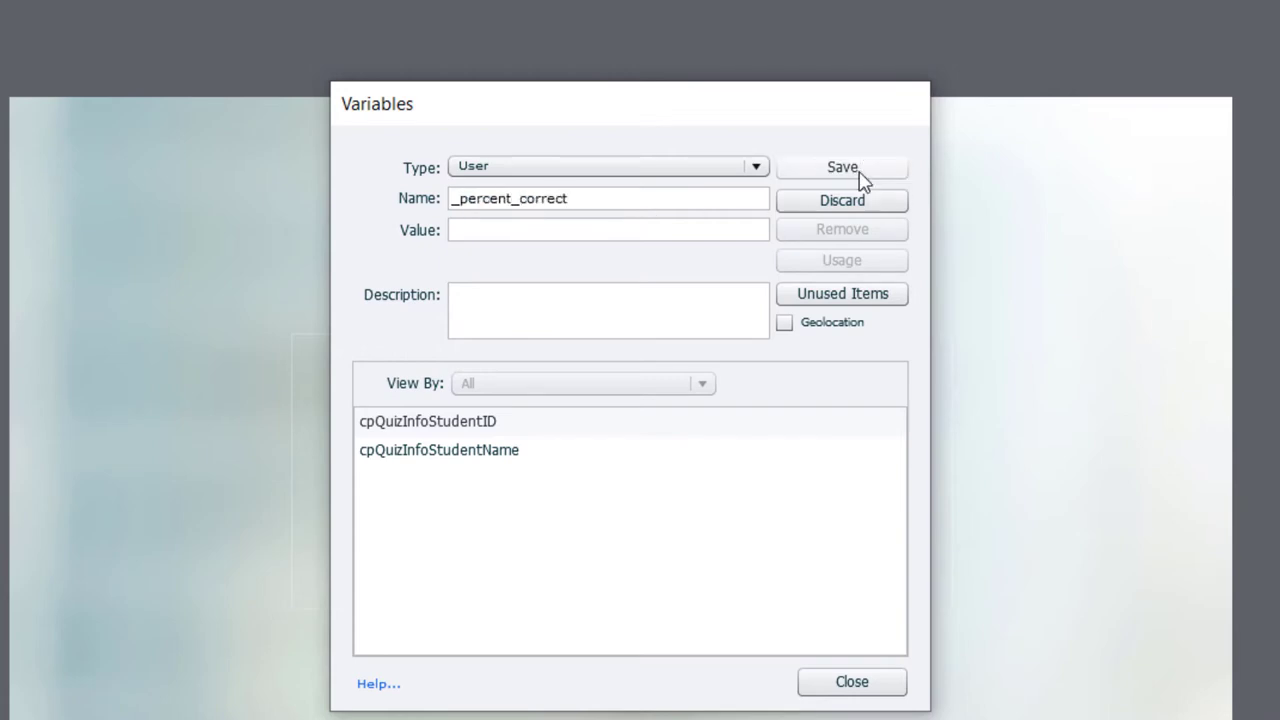
left_click(858, 172)
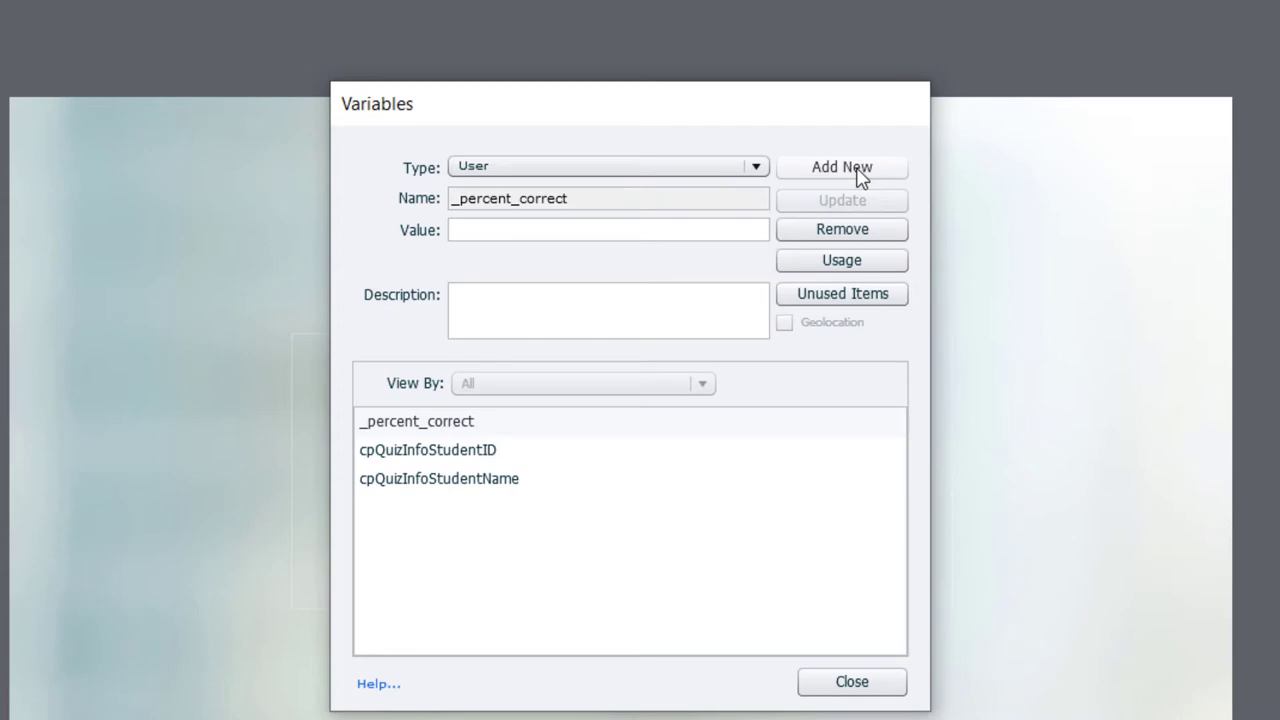
left_click(858, 172)
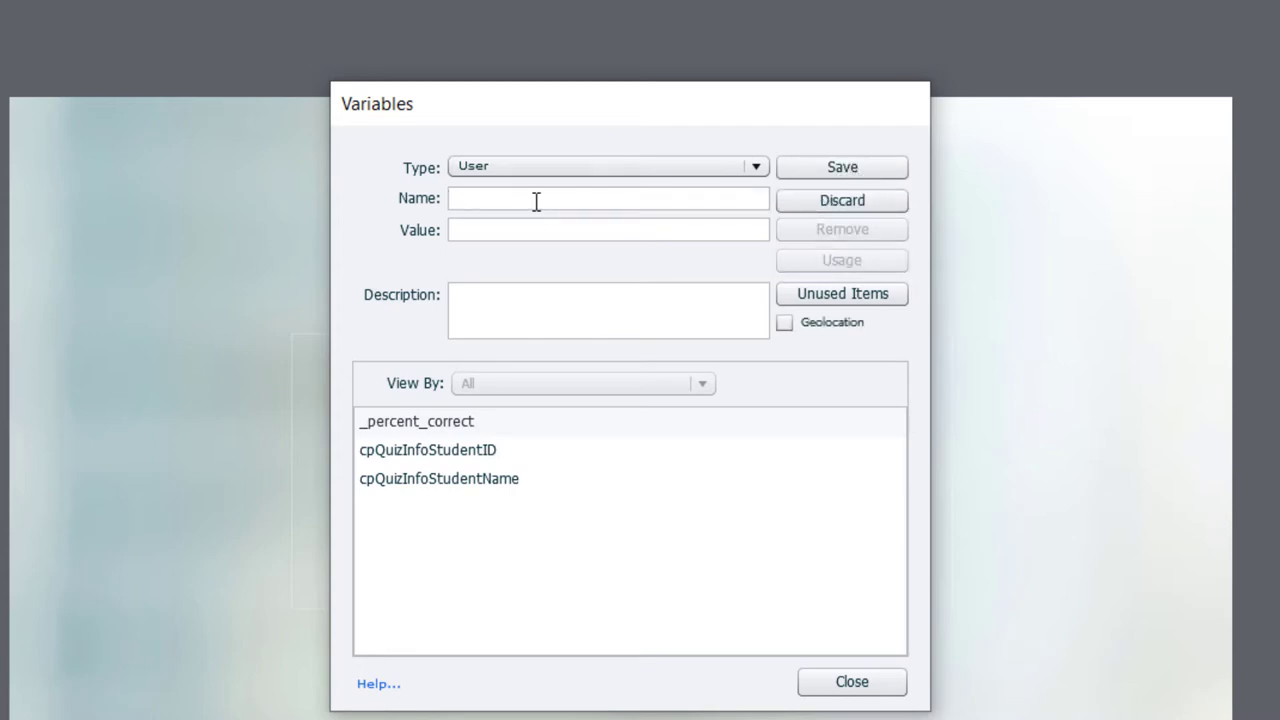
type("_total_possible_kc")
left_click(874, 172)
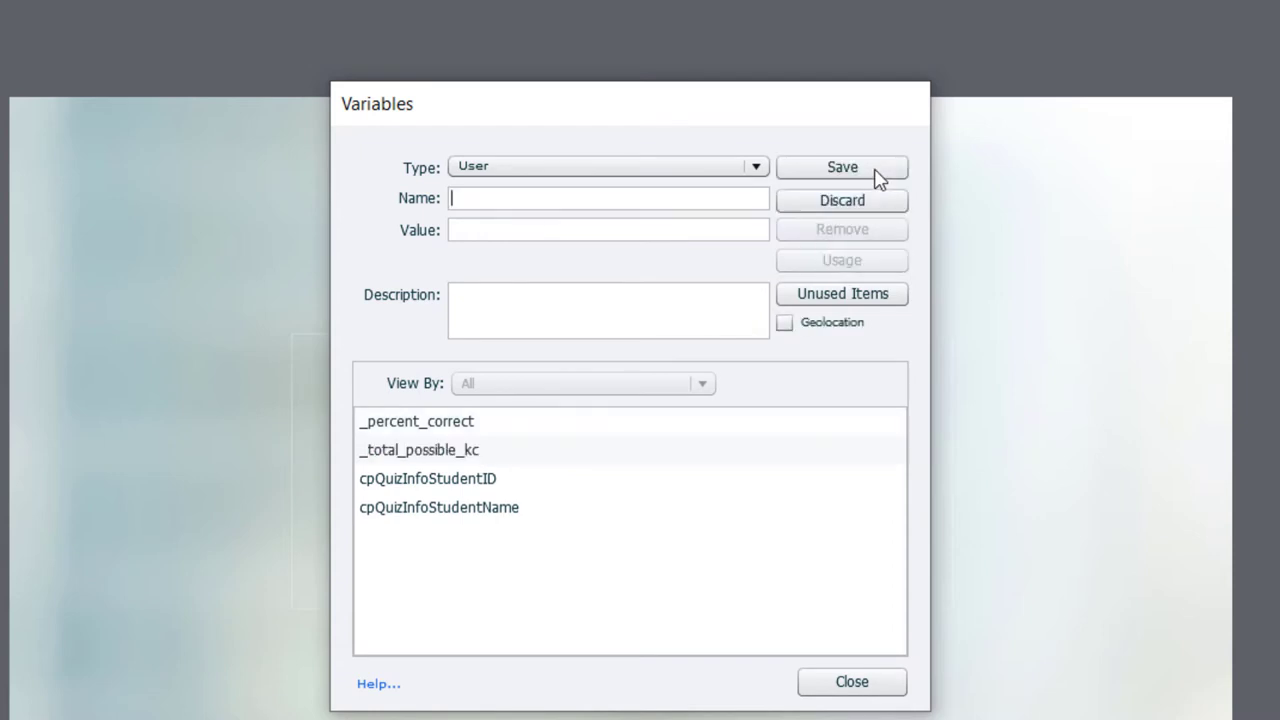
Add the user variables _kc_fail and _kc_success without values and finish editing the project variables.
left_click(490, 201)
type("_kc_fail")
left_click(852, 170)
left_click(855, 170)
type("_")
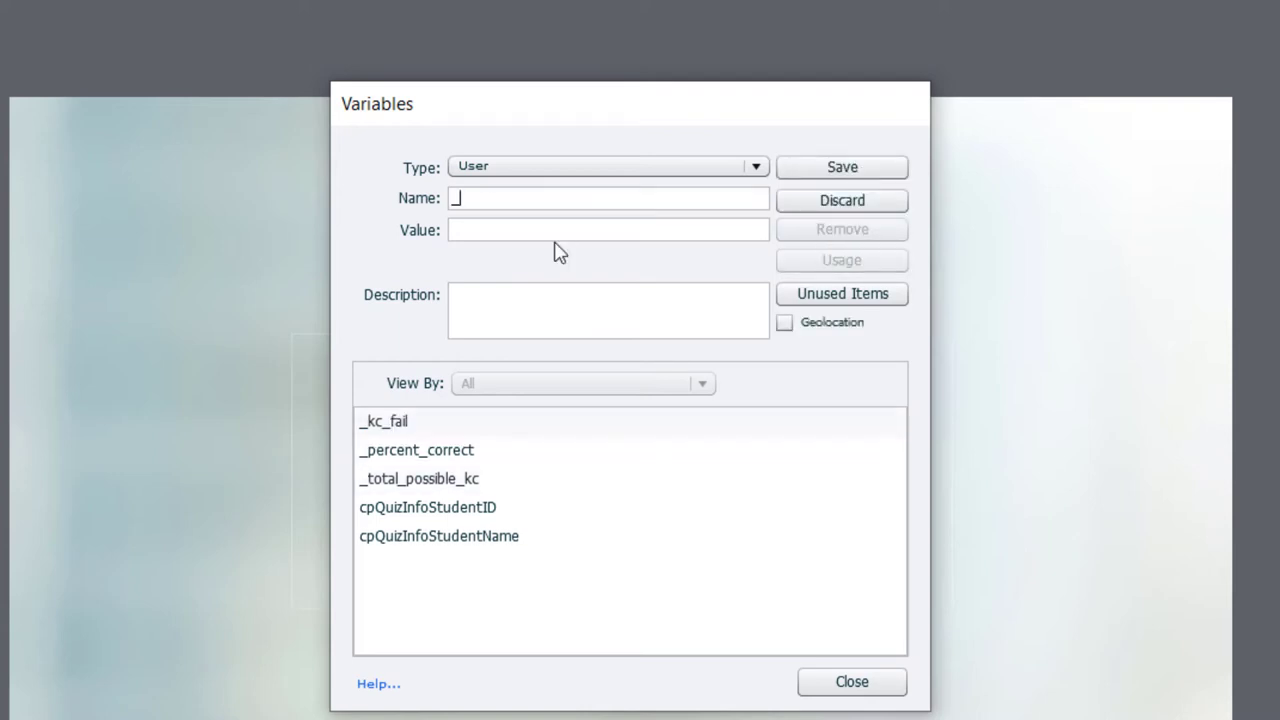
type("kc_success")
left_click(842, 168)
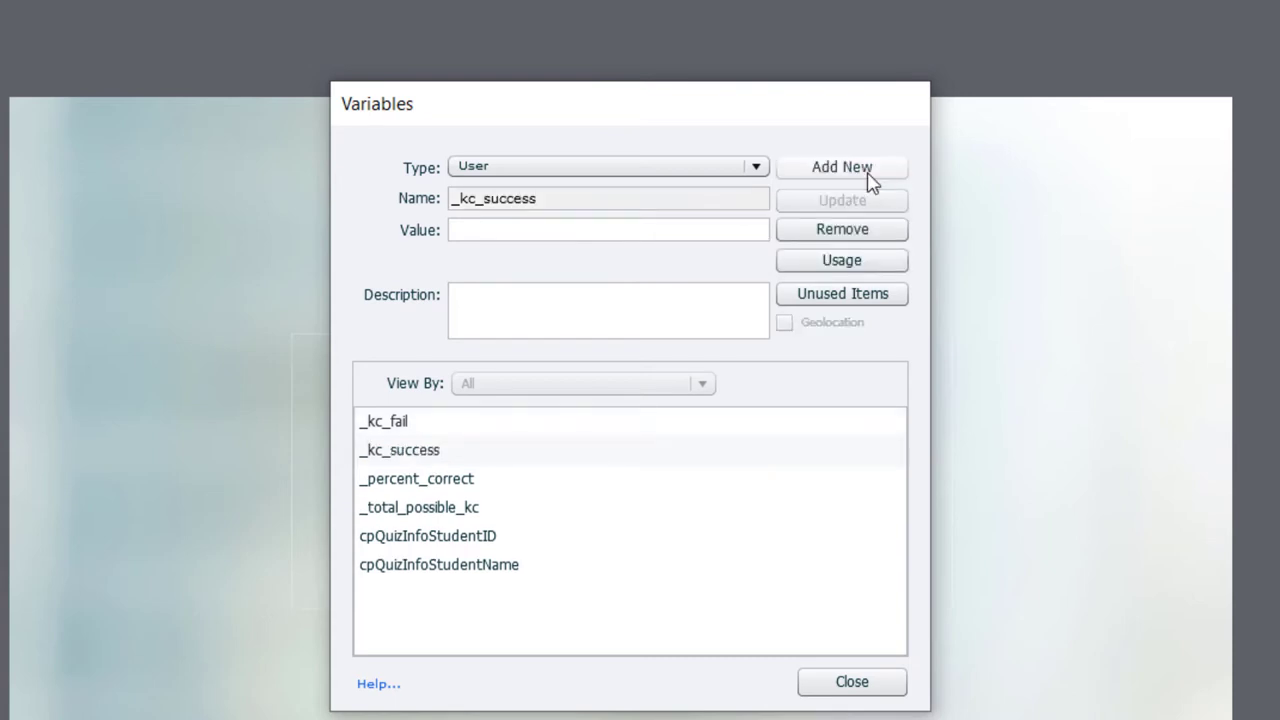
left_click(874, 686)
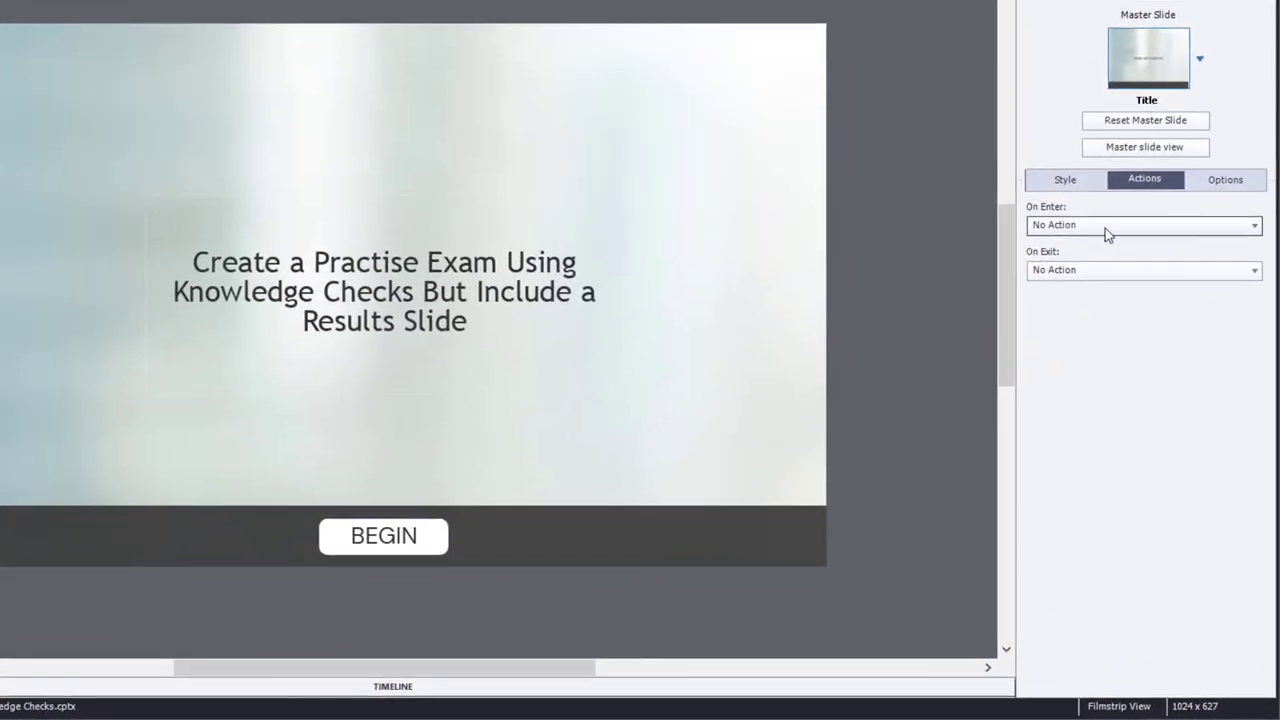
Set the title slide's On Enter action to Execute Advanced Actions and start a new script named reset_kc_variables.
left_click(1105, 228)
left_click(1108, 272)
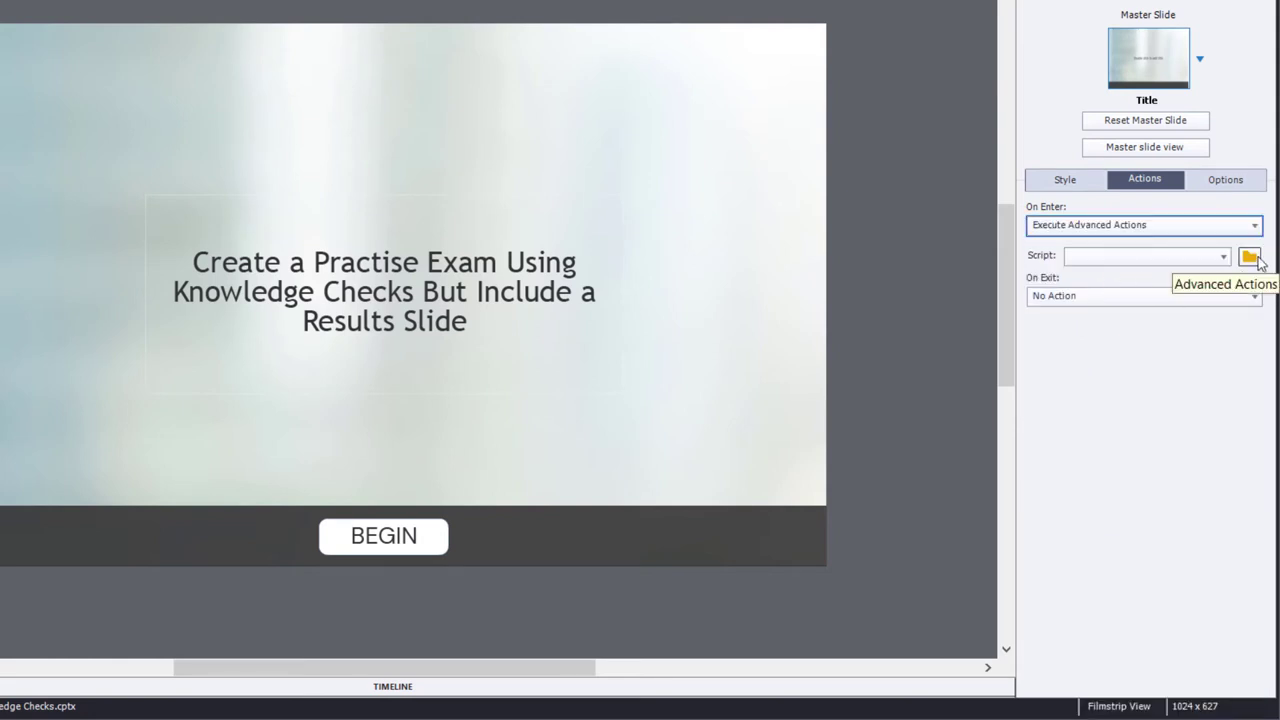
left_click(1251, 258)
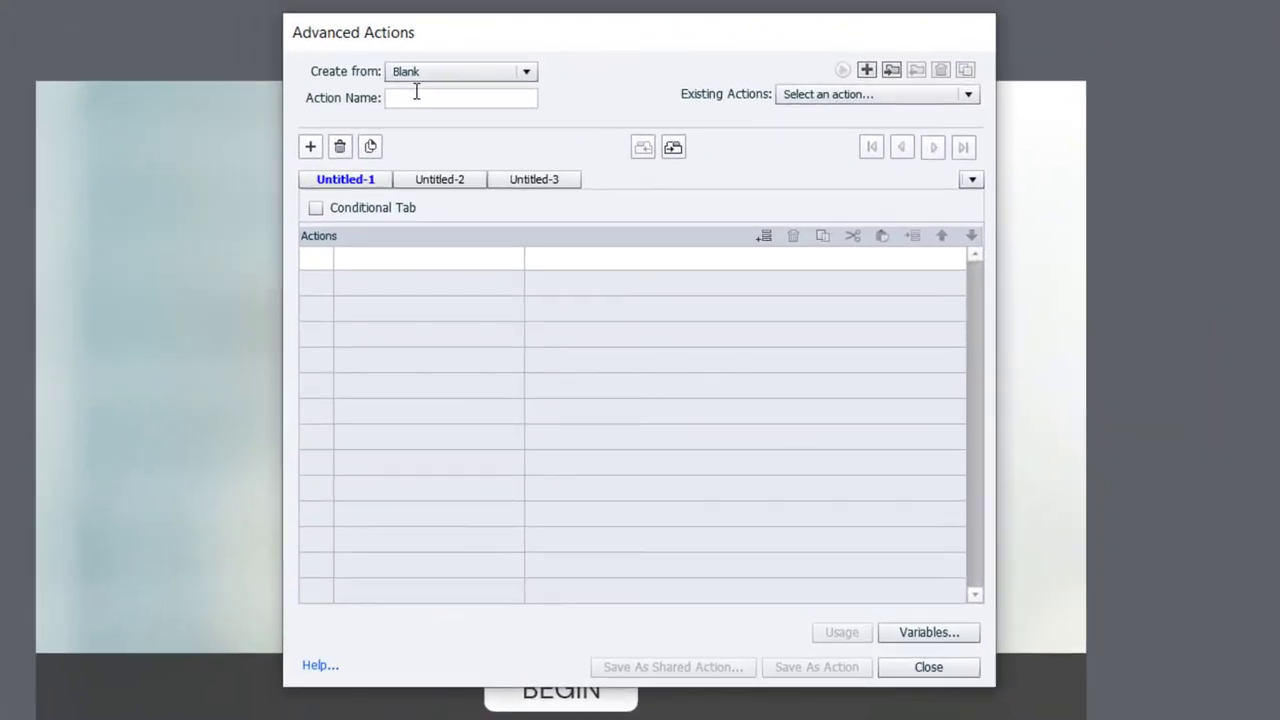
left_click(339, 62)
type("reset")
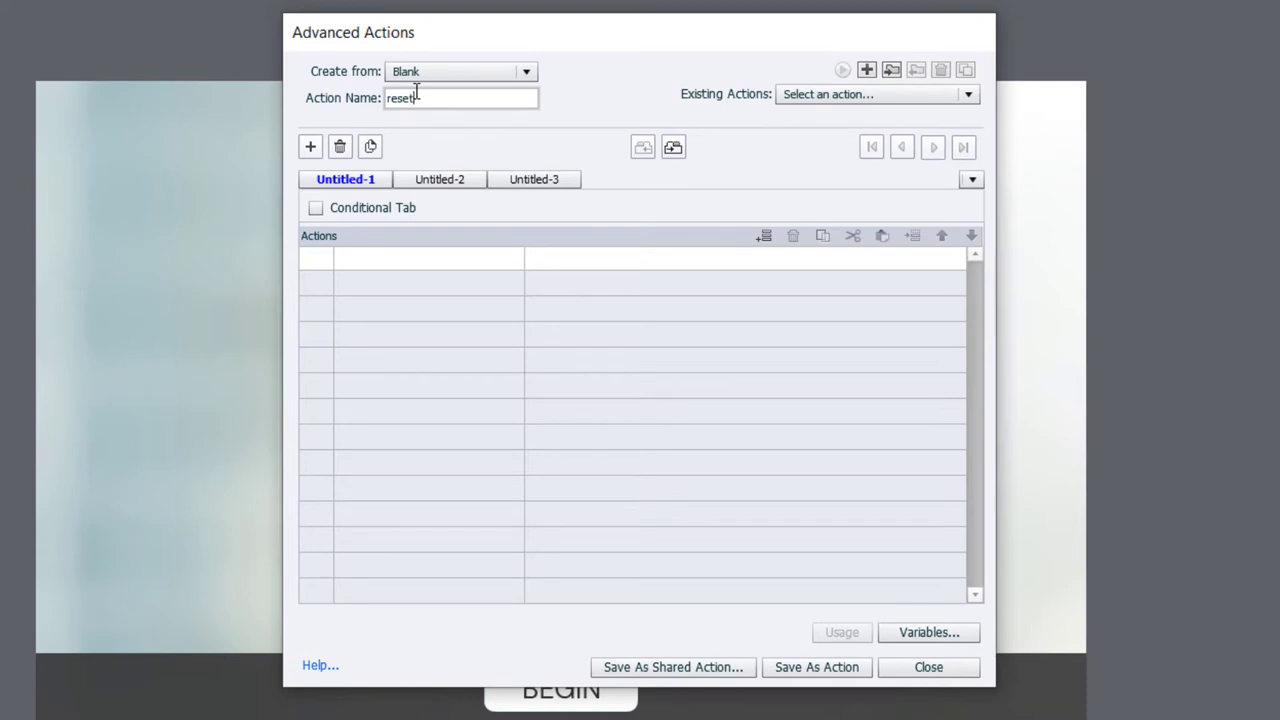
type("_kc_variables")
Add an Assign action that sets the _kc_fail variable to the literal value 0.
left_click(370, 262)
type("ap")
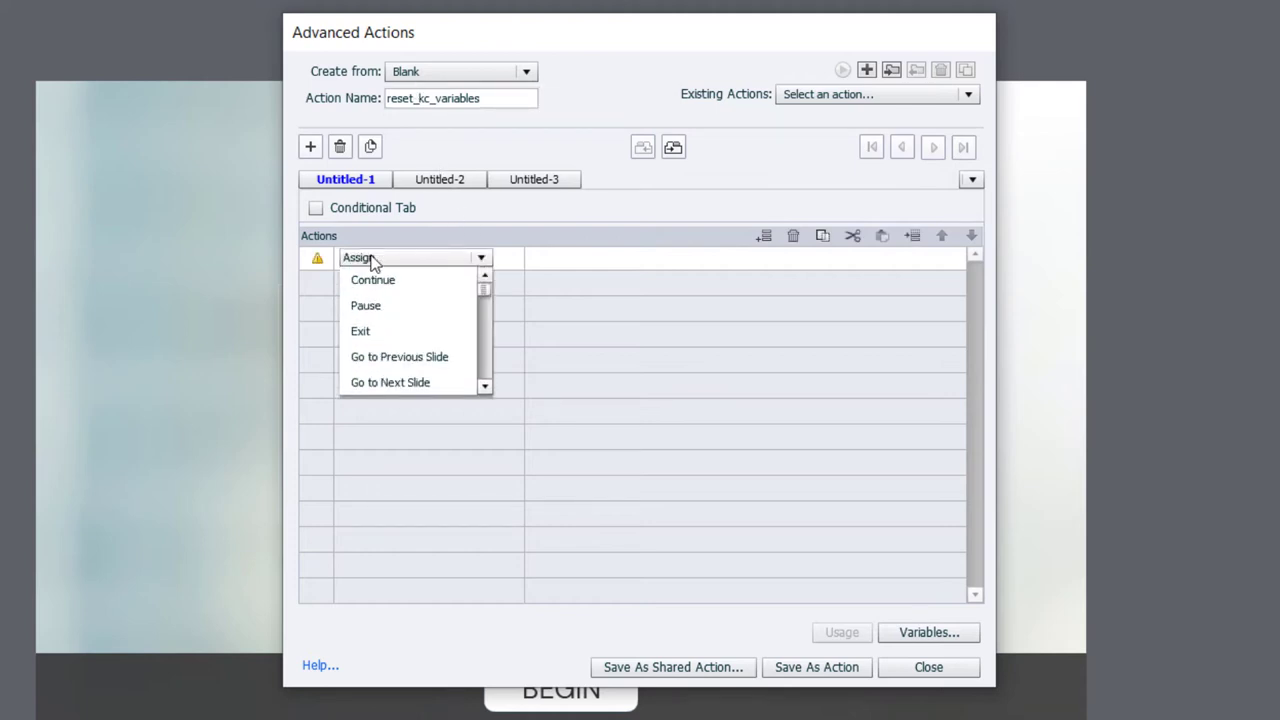
type("as")
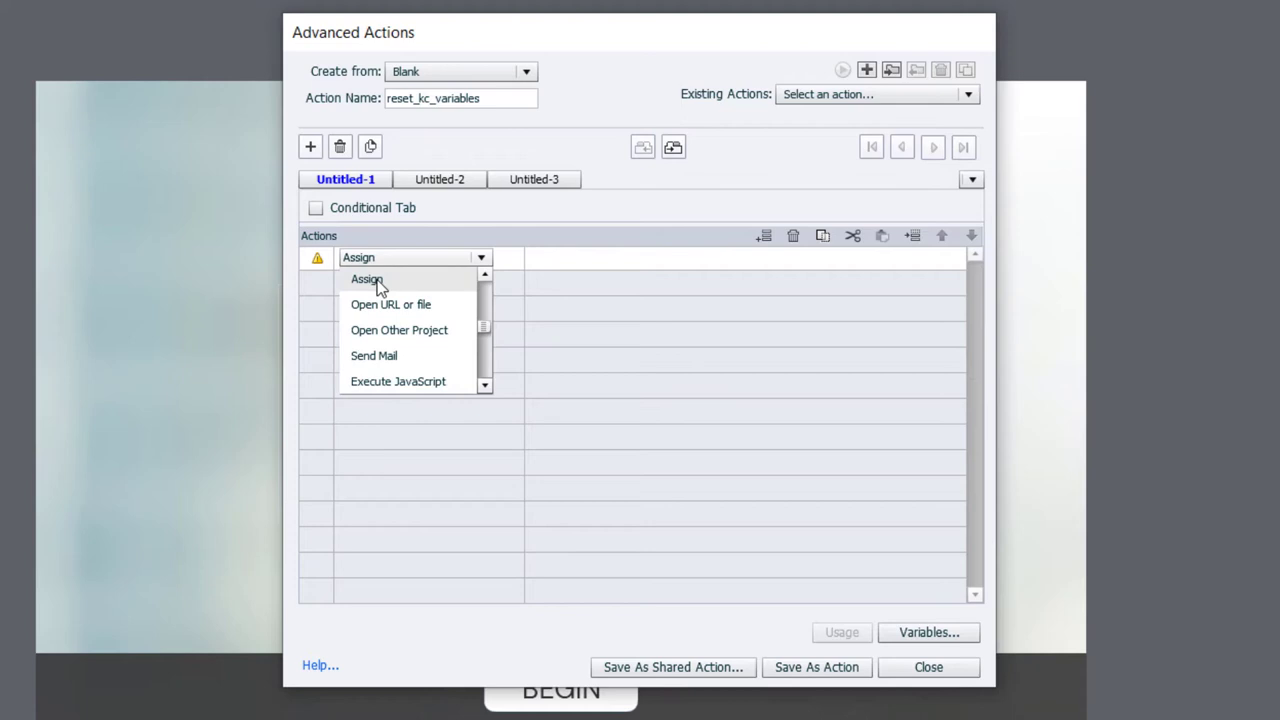
left_click(377, 282)
left_click(588, 279)
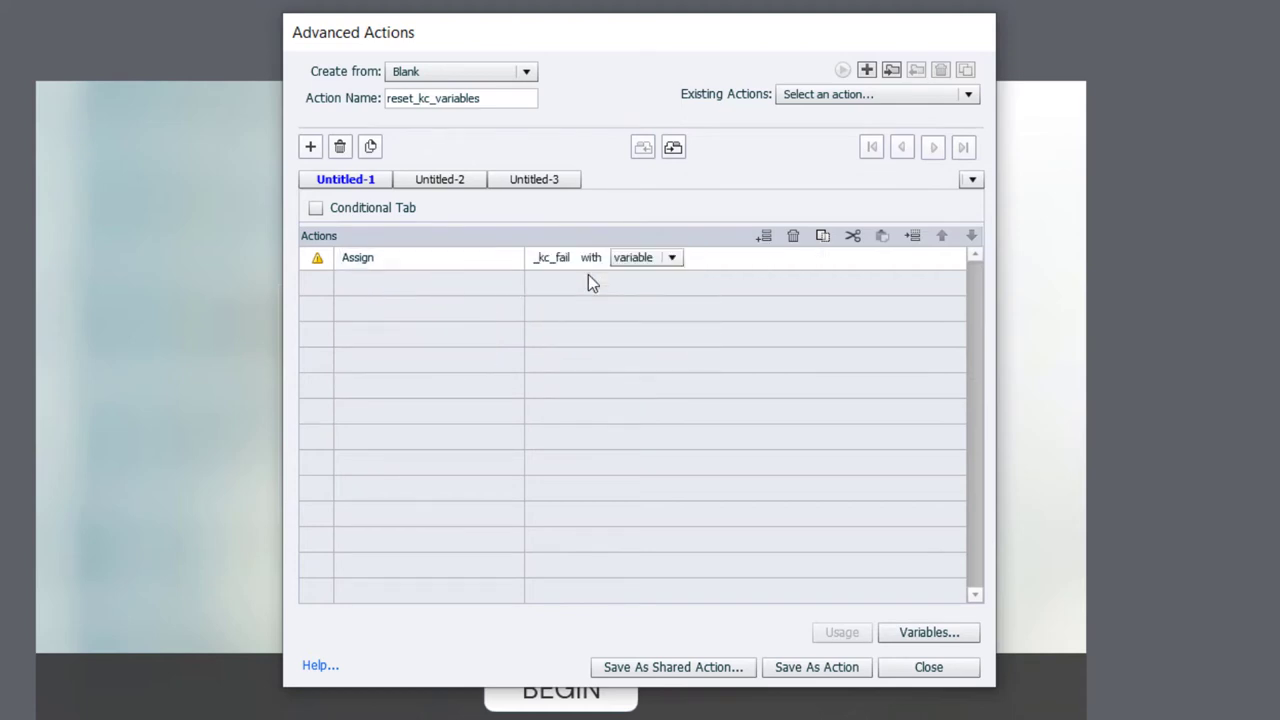
left_click(648, 260)
left_click(650, 300)
left_click(653, 300)
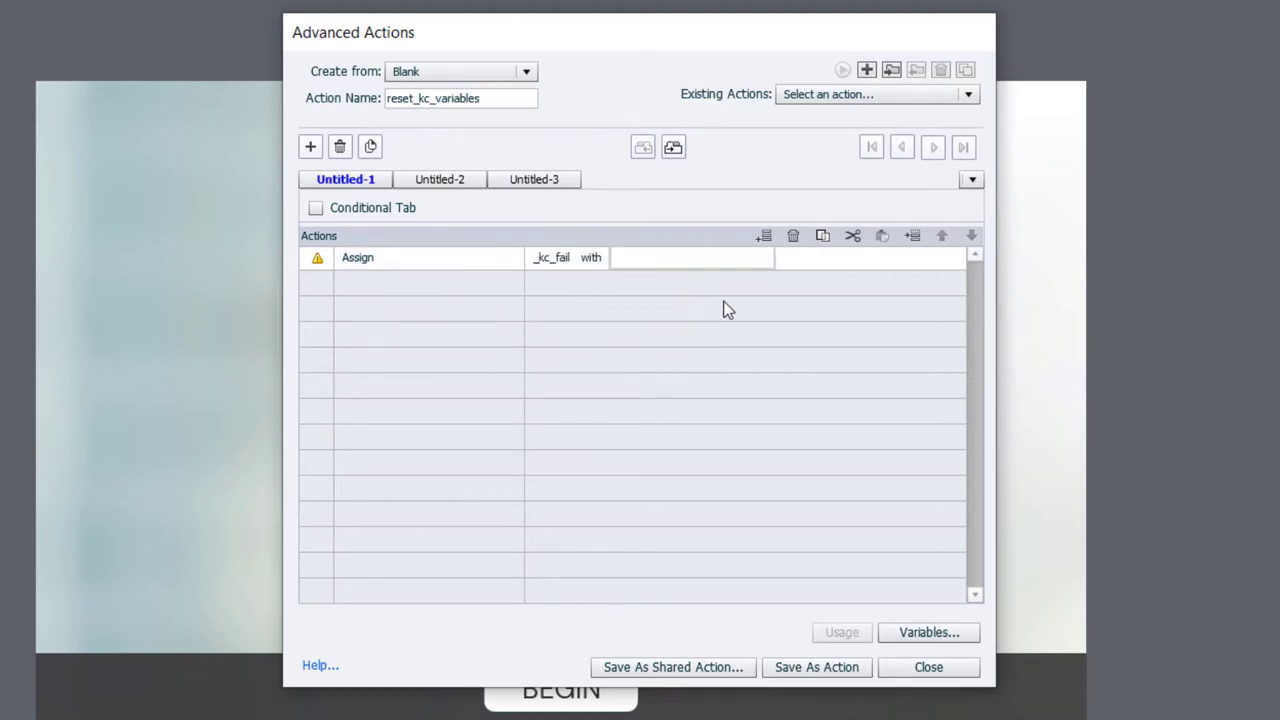
type("0")
key("Return")
Add a second Assign action that sets the _kc_success variable to the literal value 0.
left_click(354, 283)
key("a")
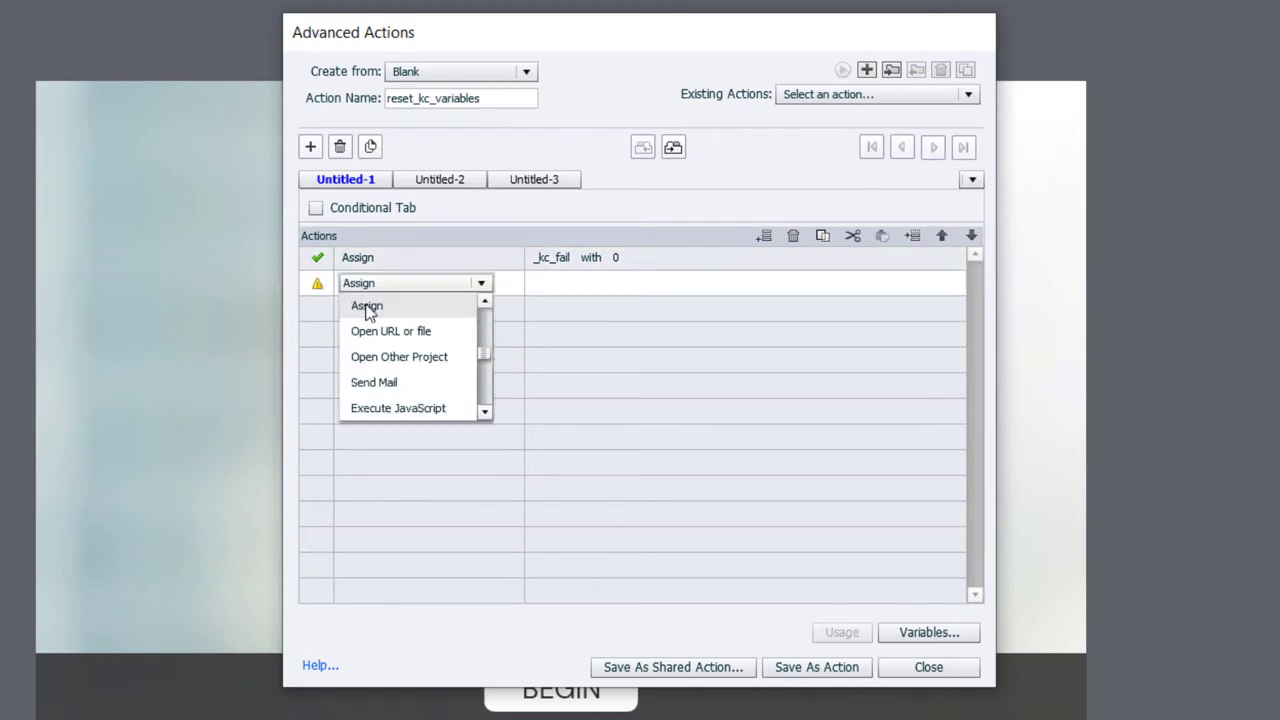
left_click(366, 306)
left_click(567, 327)
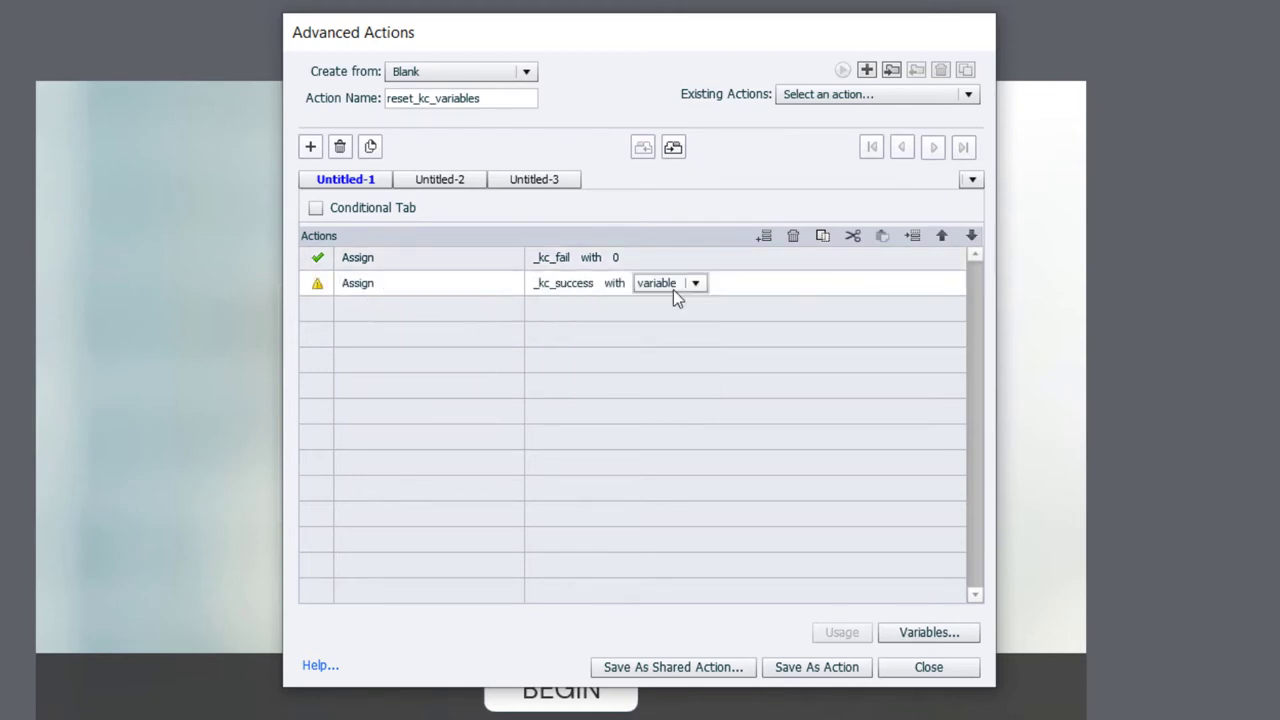
left_click(673, 288)
left_click(672, 328)
type("0")
key("Return")
Save the reset_kc_variables script as an action and close the Advanced Actions dialog.
left_click(813, 667)
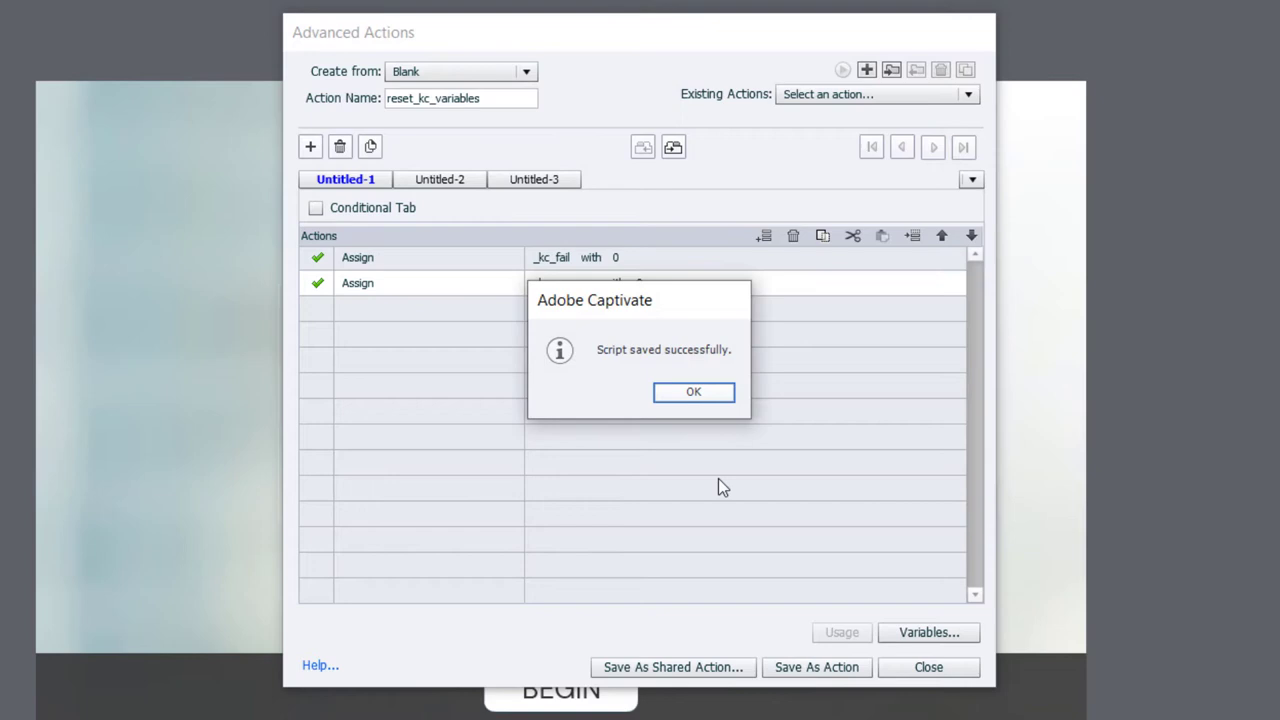
left_click(700, 391)
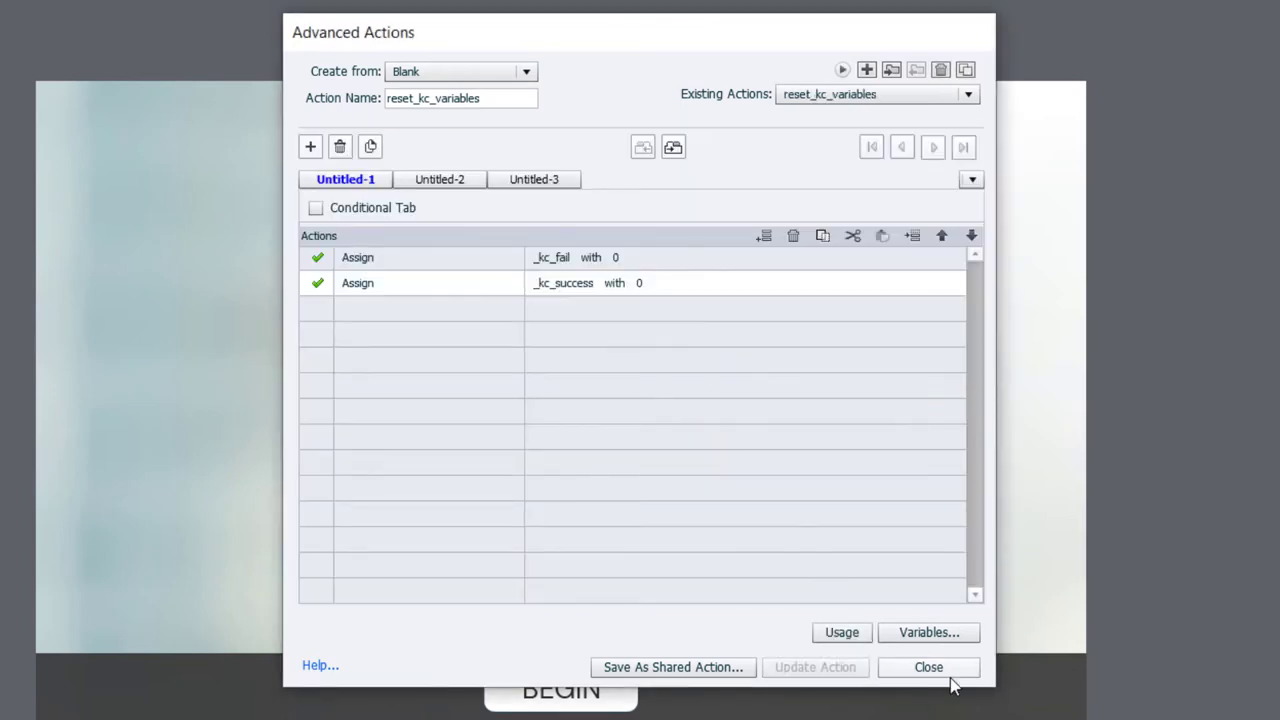
left_click(930, 668)
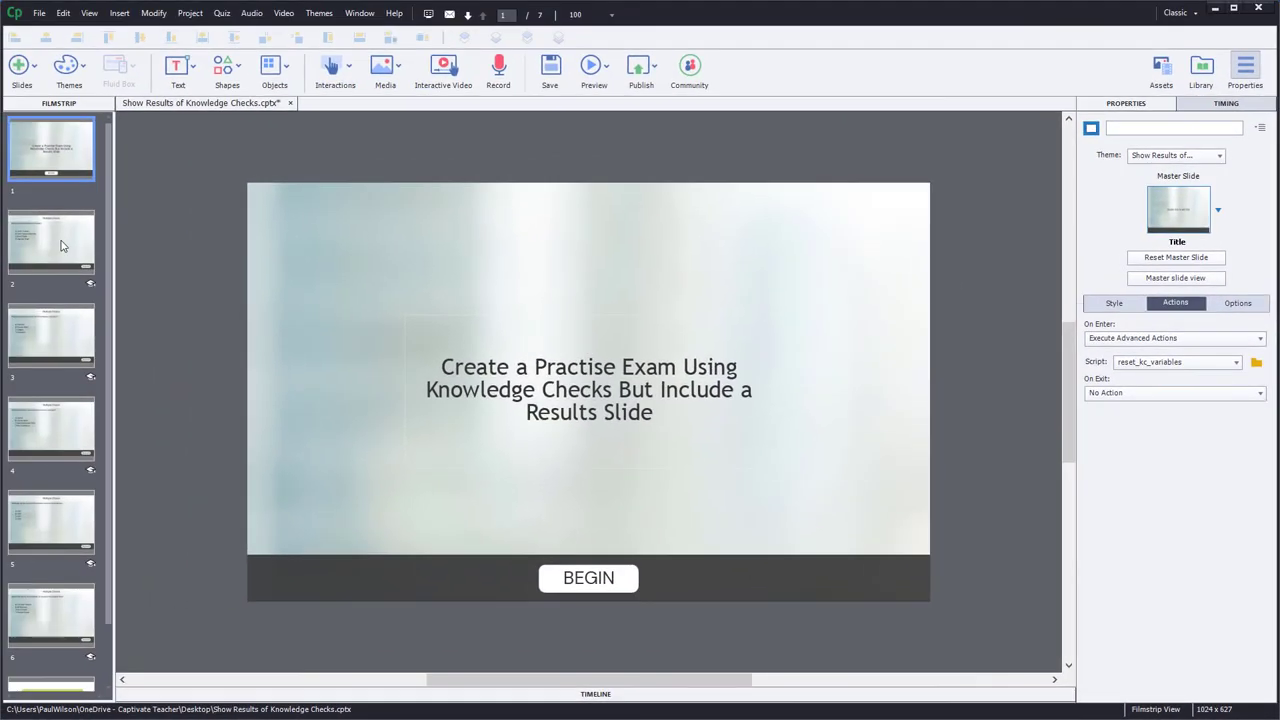
Select the first knowledge check slide, slide 2, and start a new advanced action named kc_correct.
left_click(60, 246)
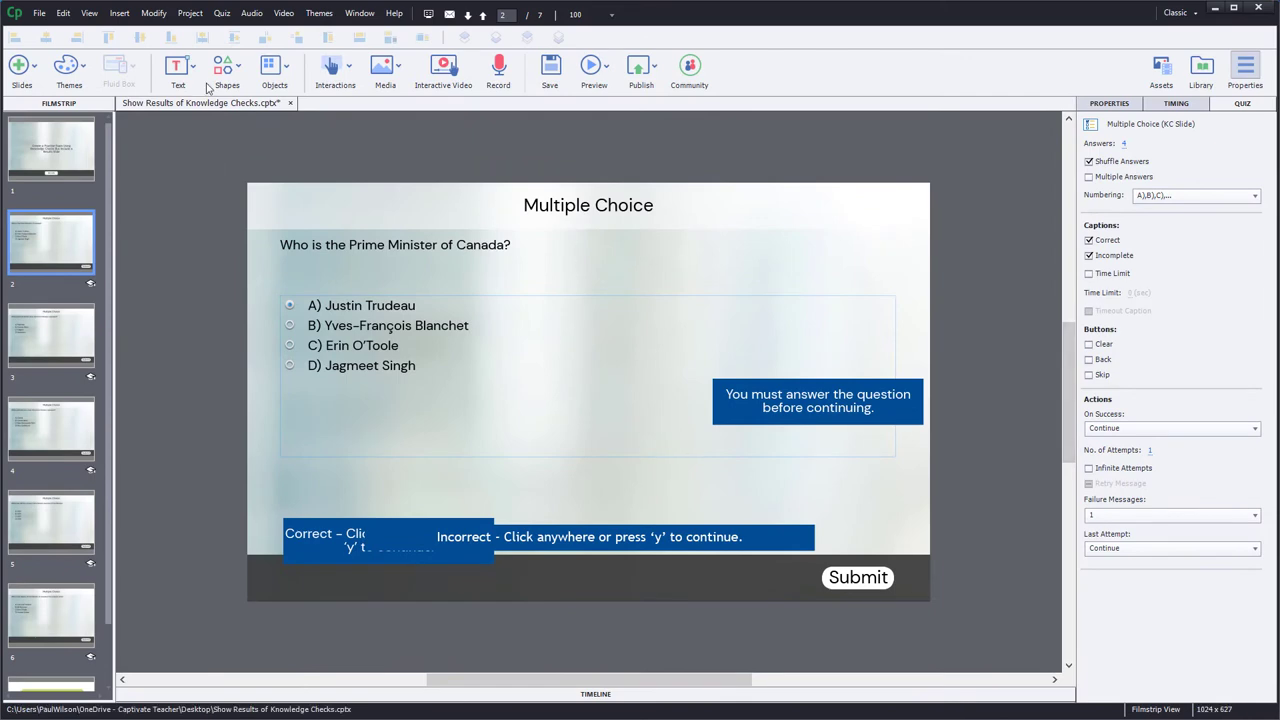
left_click(189, 13)
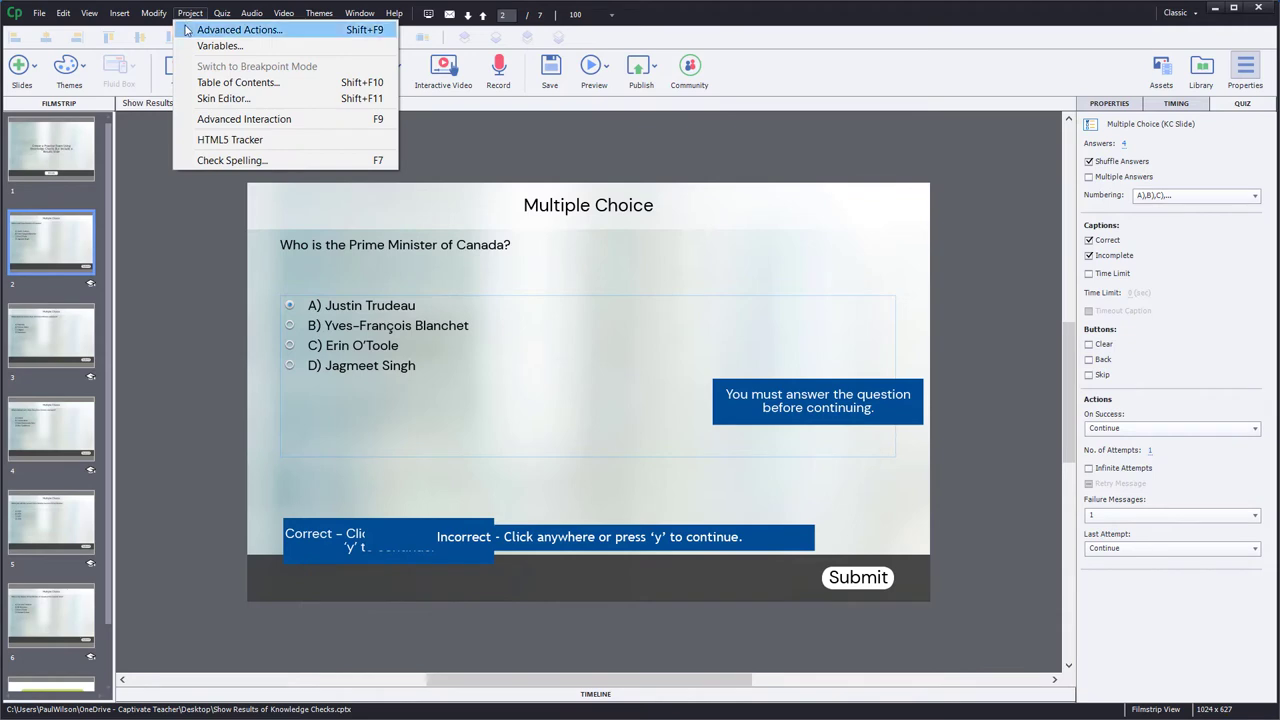
left_click(186, 30)
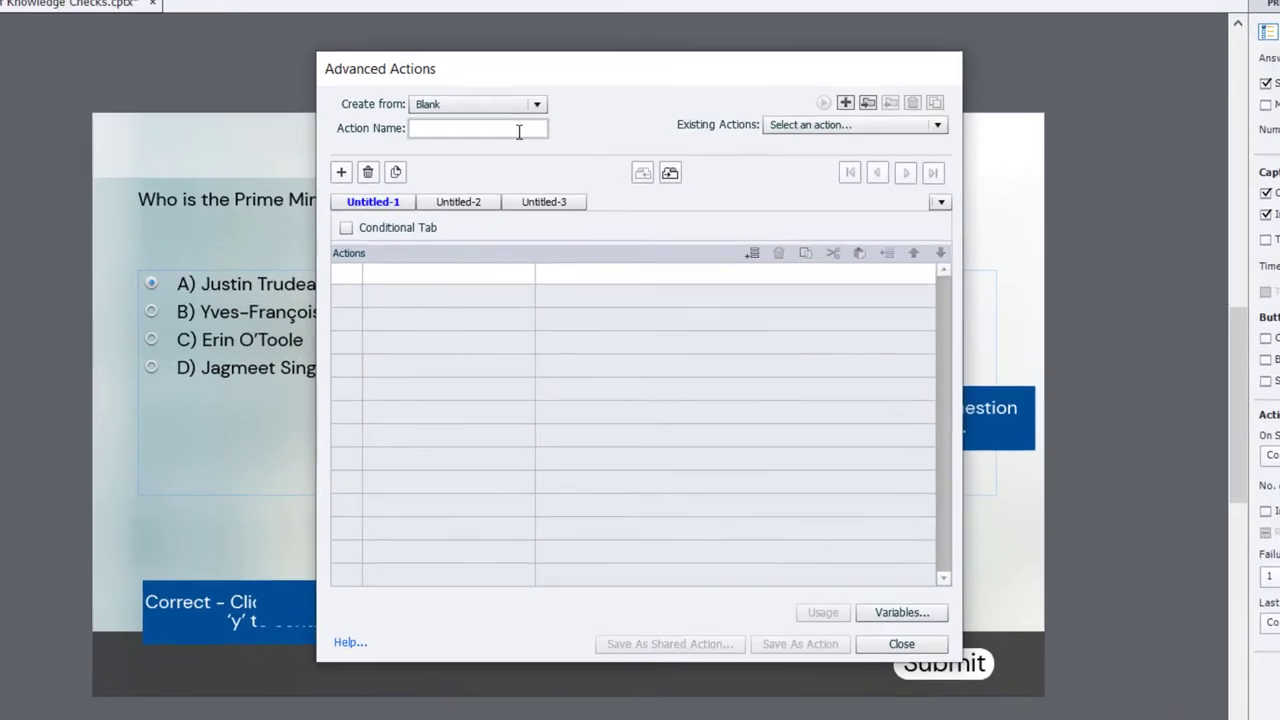
type("kc_")
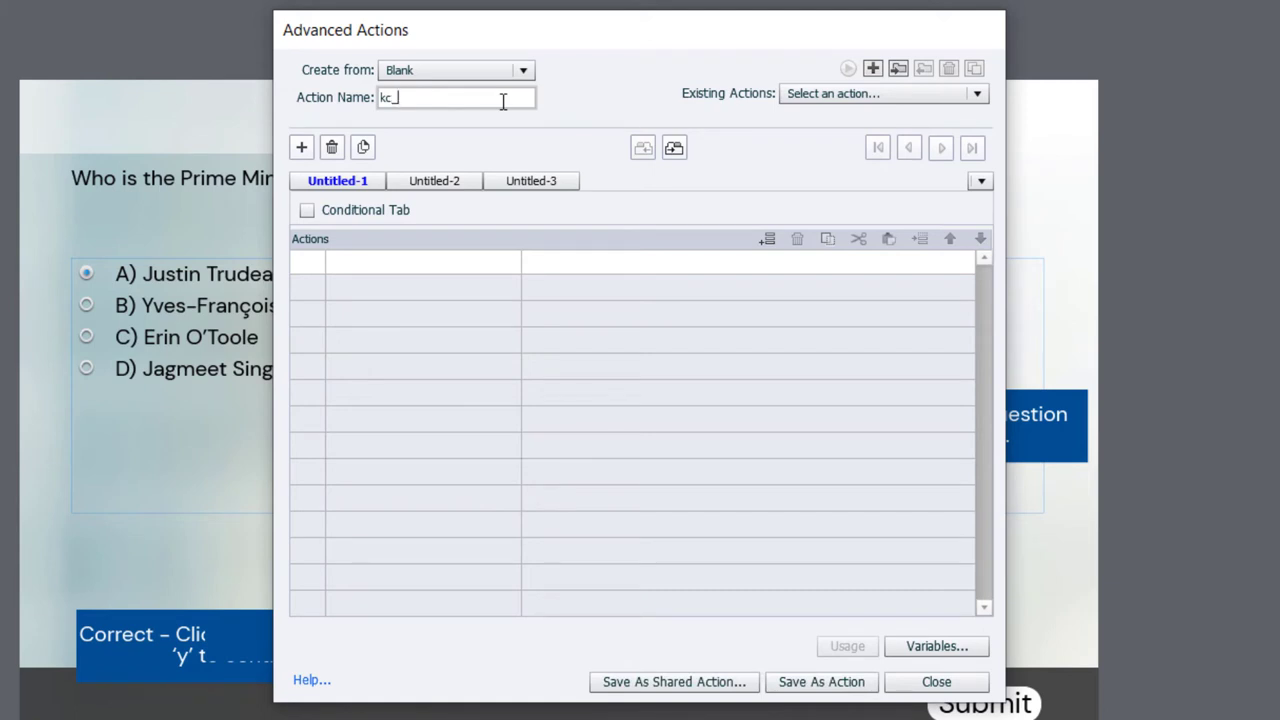
type("correct")
Add an Increment action to kc_correct that raises the _kc_success variable by 1.
left_click(370, 268)
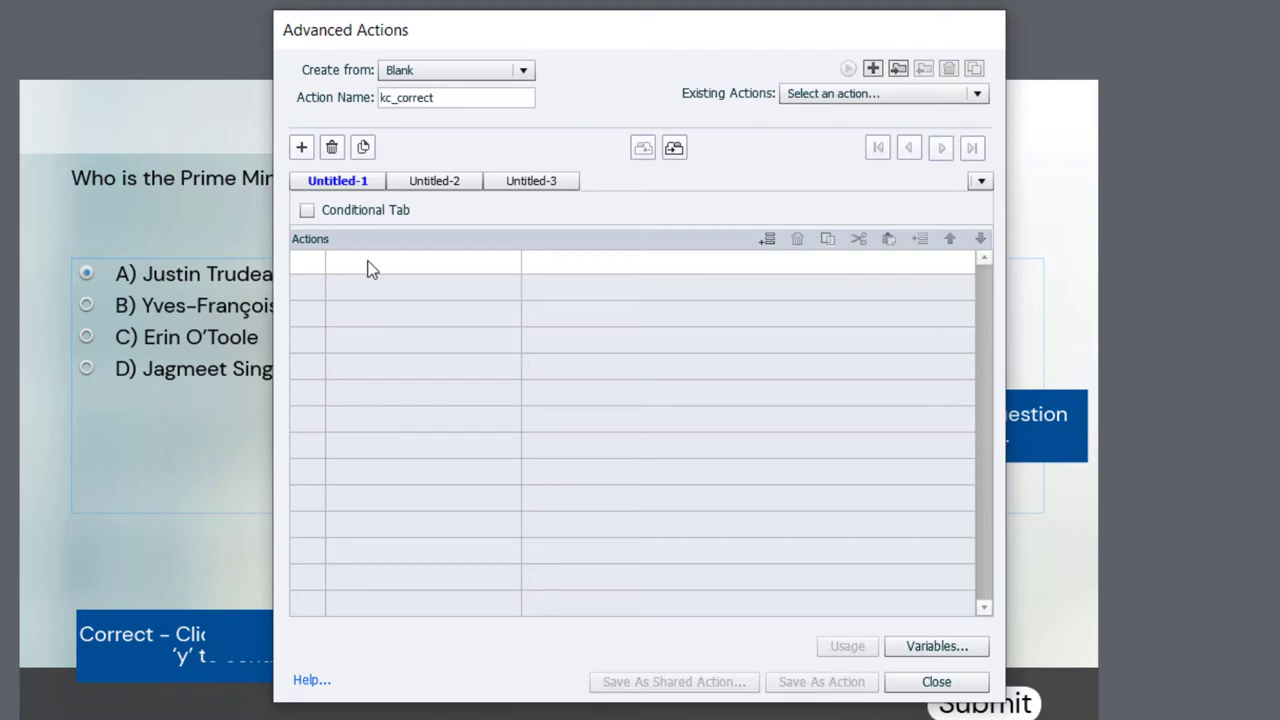
left_click(370, 268)
scroll(400, 330, "down", 7)
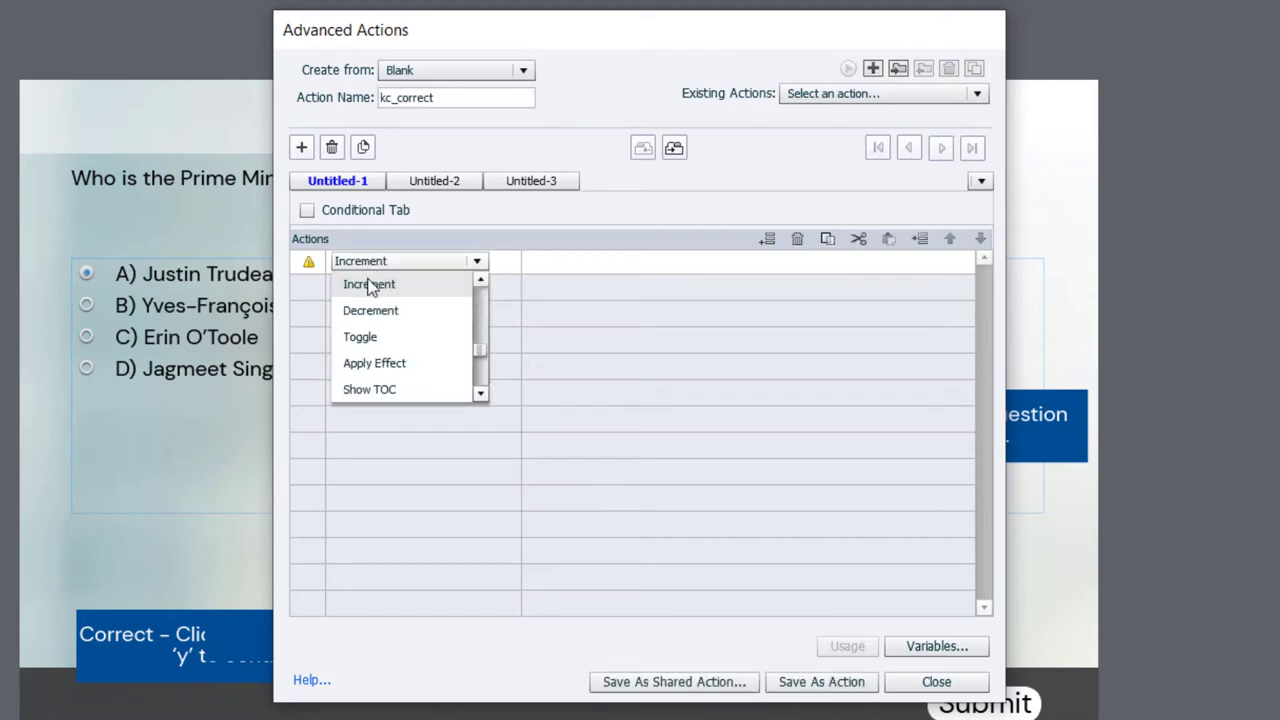
left_click(369, 285)
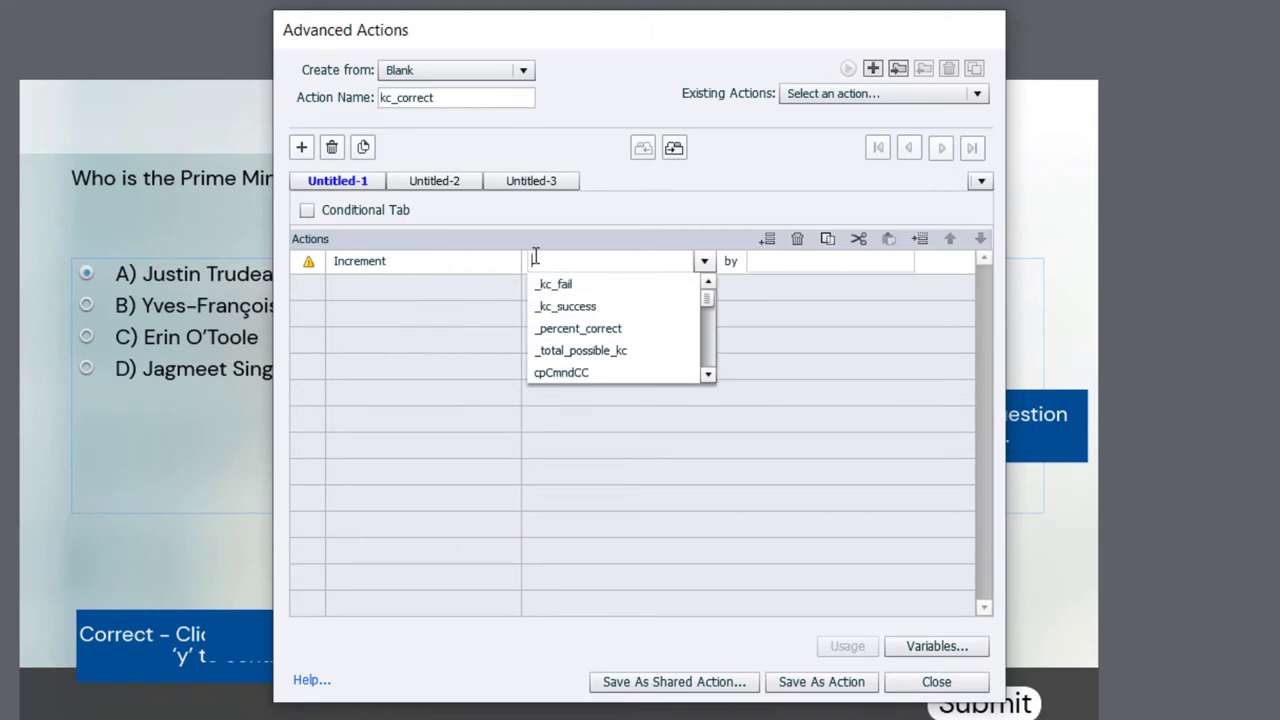
left_click(591, 318)
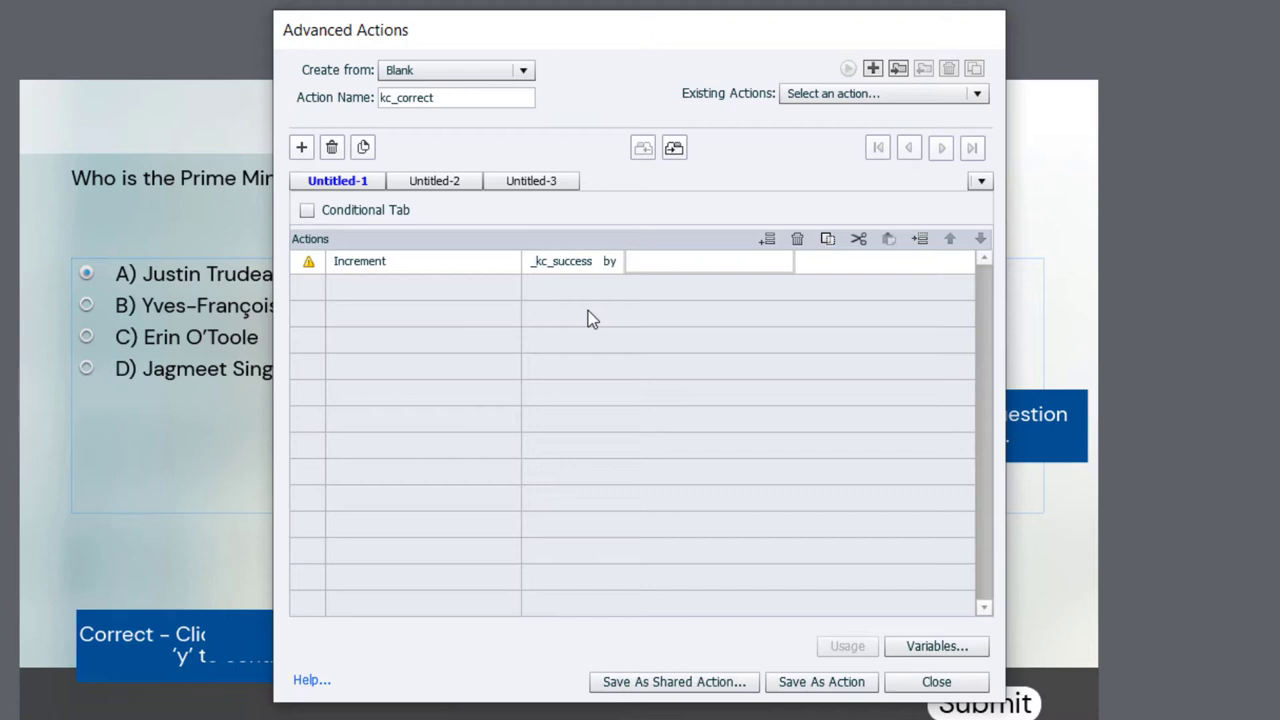
type("1")
key("Return")
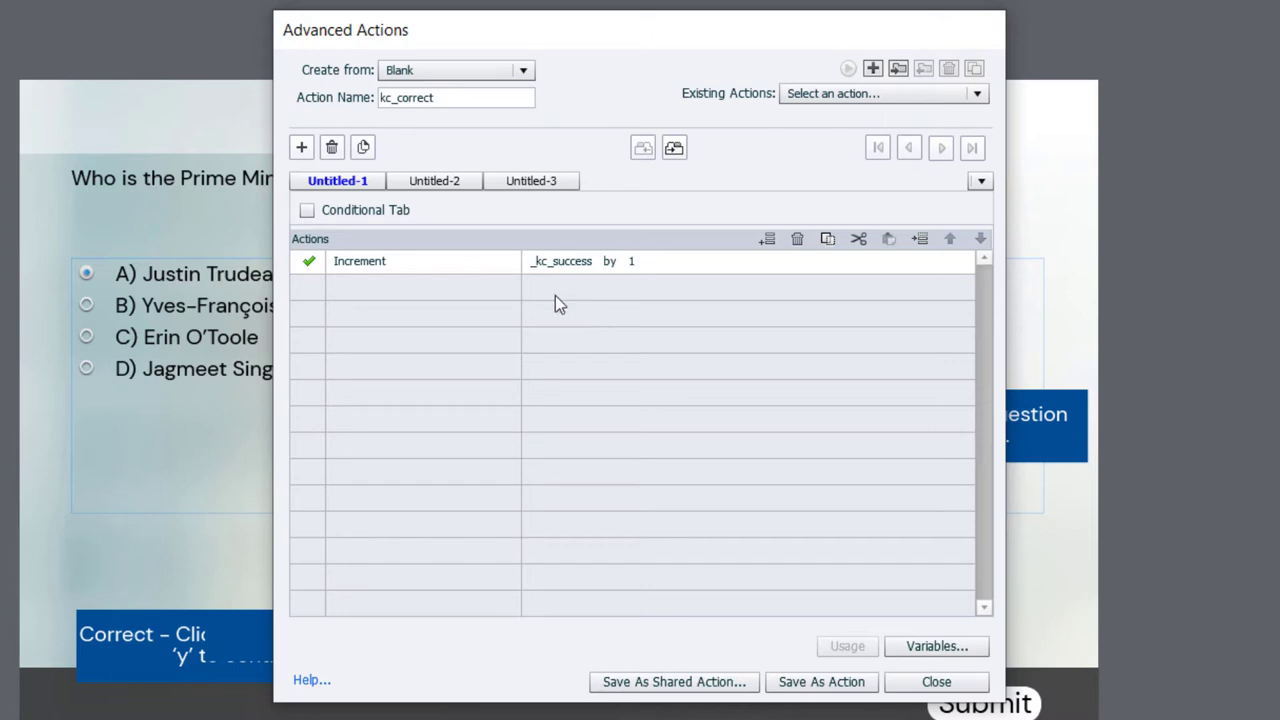
Add a Go to Next Slide action below the Increment in kc_correct and save the script as an action.
left_click(378, 287)
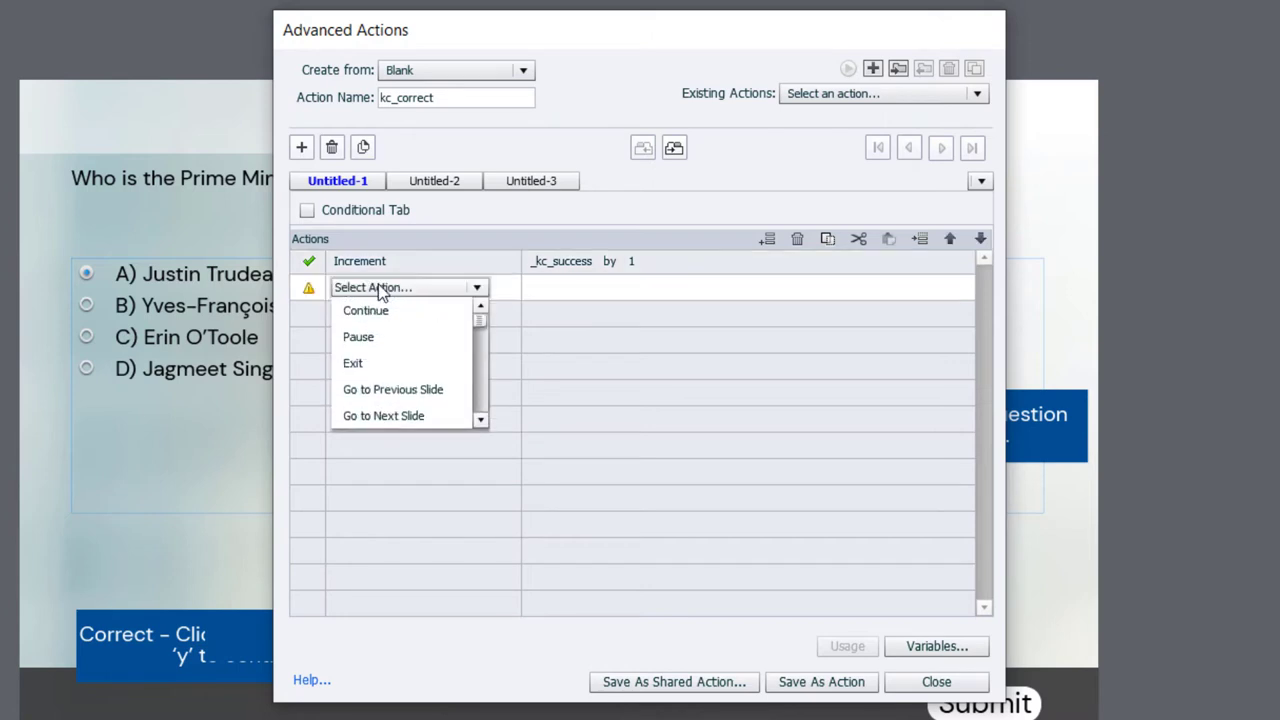
key("g")
key("Down")
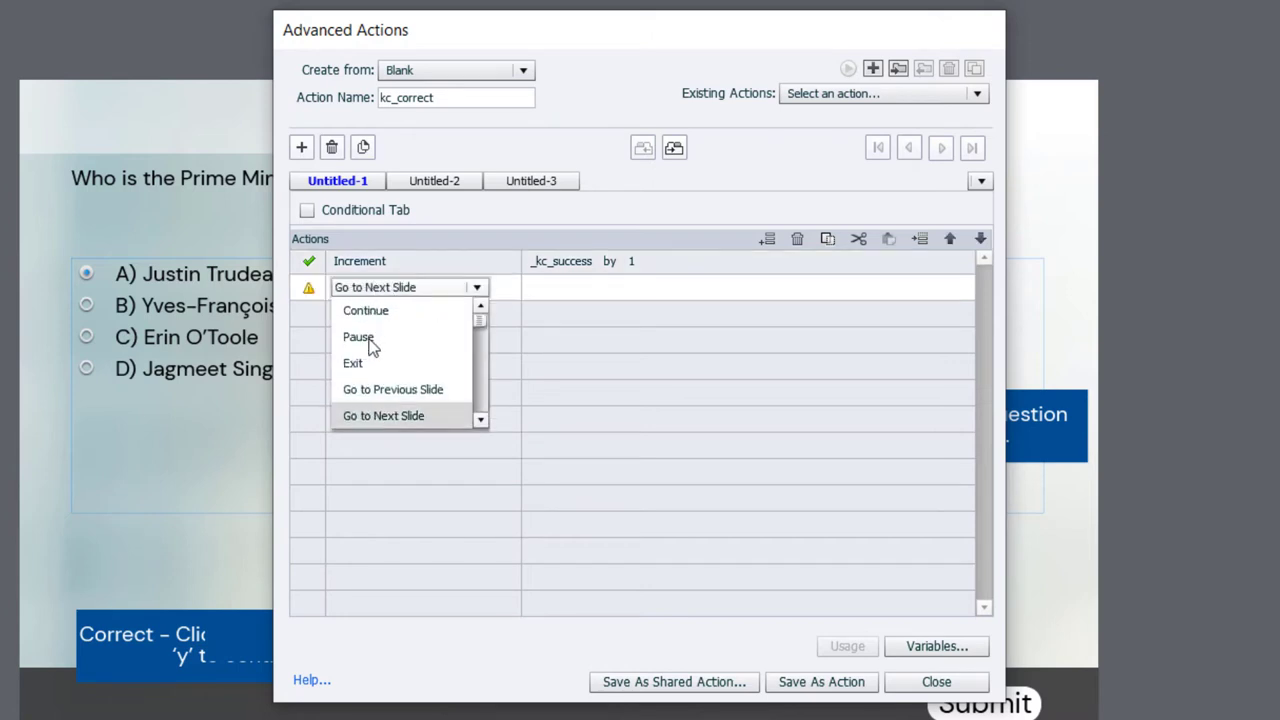
left_click(369, 416)
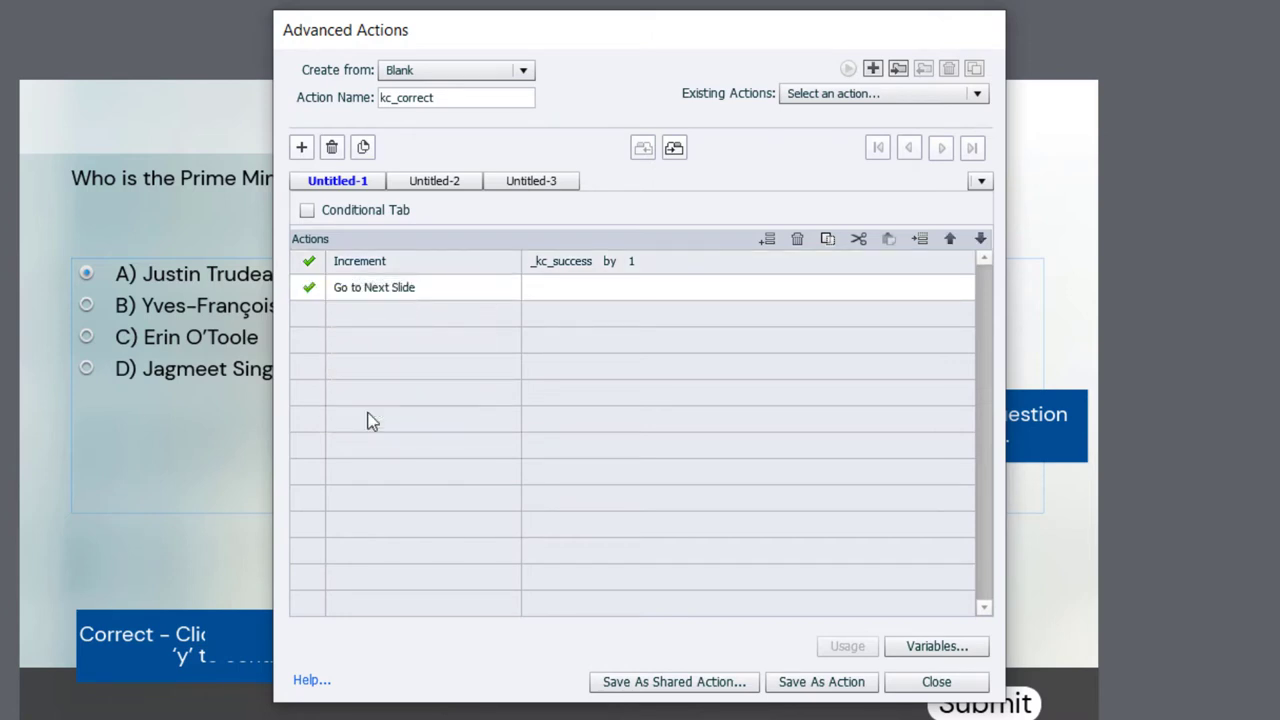
left_click(794, 680)
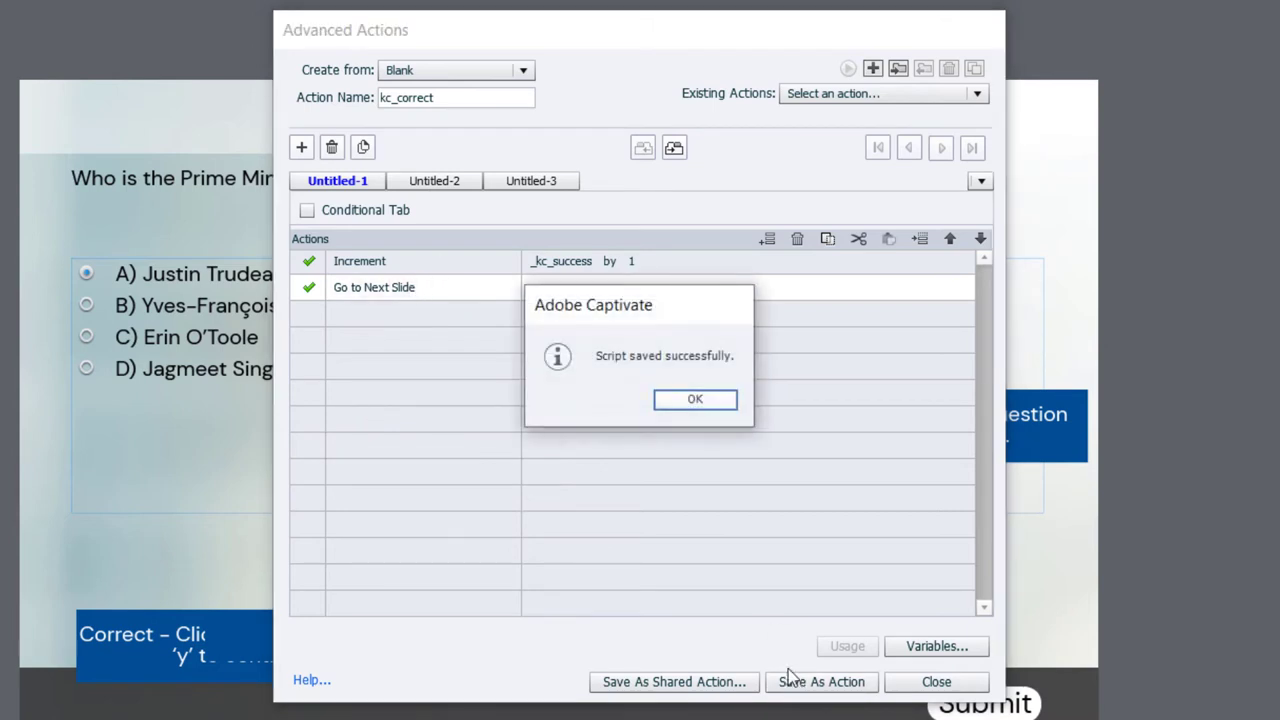
left_click(679, 399)
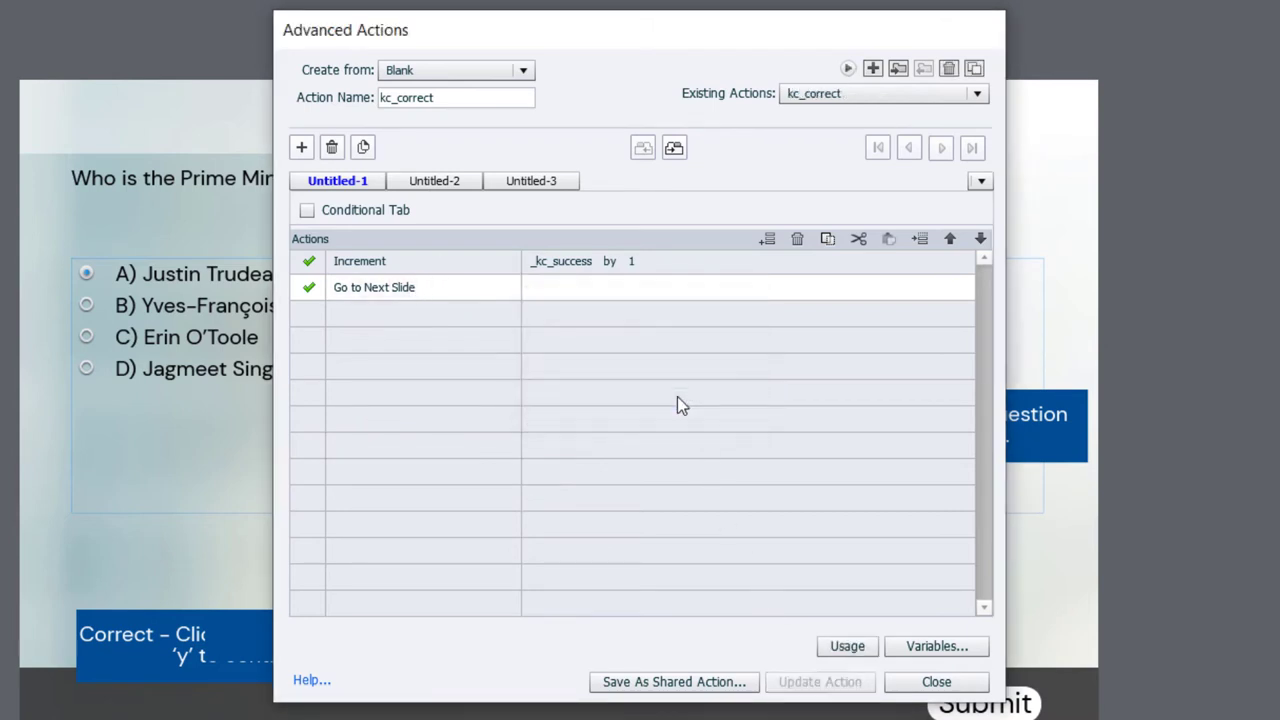
Duplicate the kc_correct advanced action and name the copy kc_incorrect.
left_click(975, 70)
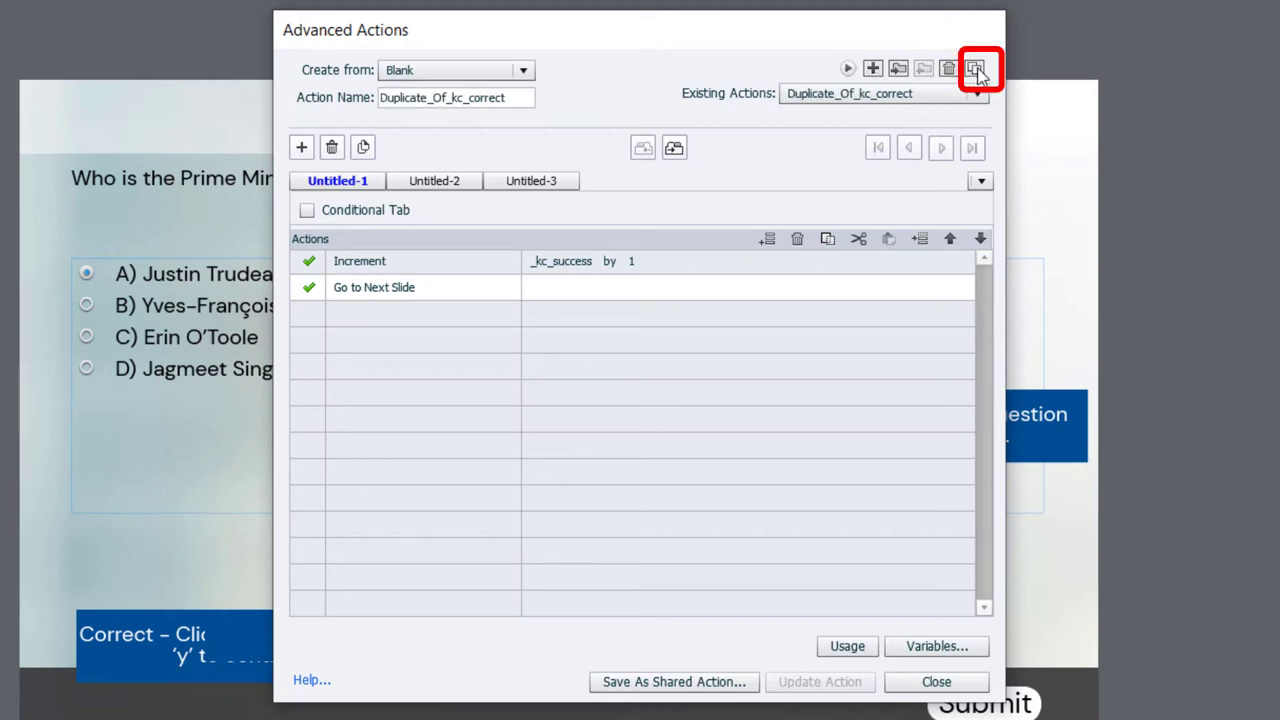
double_click(455, 97)
key("BackSpace")
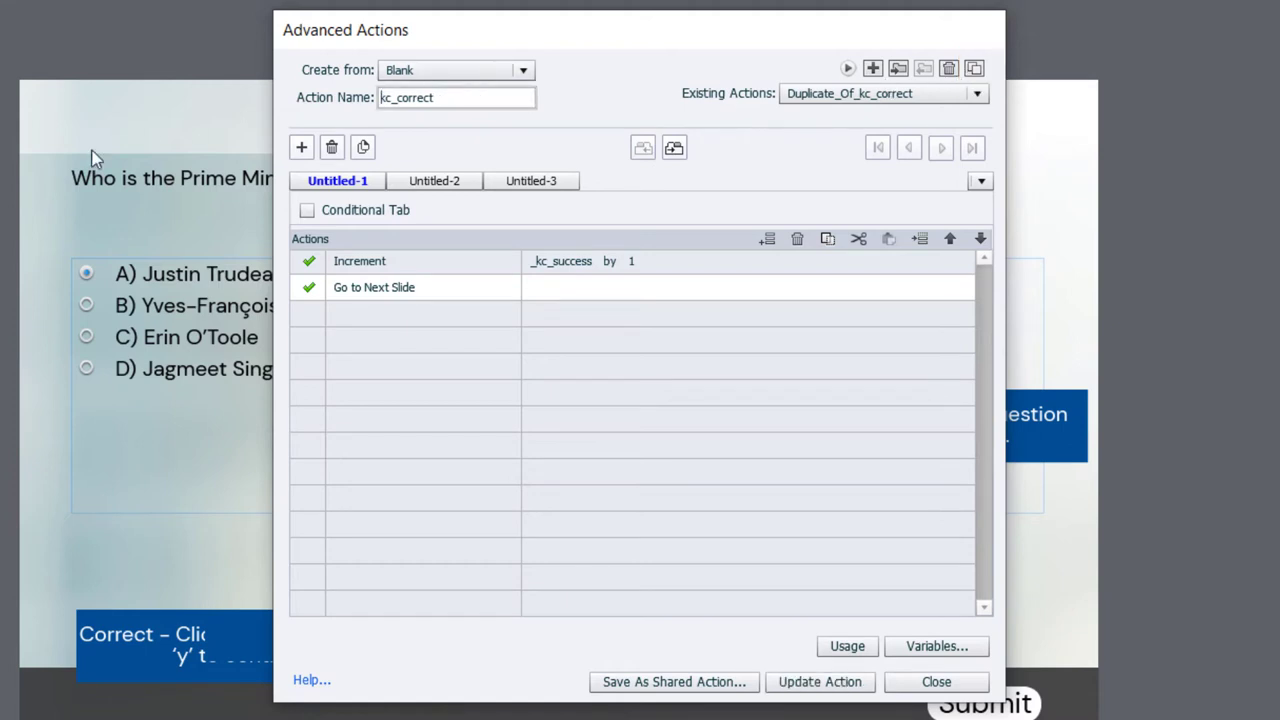
left_click(404, 97)
type("in")
Make the Increment in kc_incorrect raise _kc_fail by 1, then update the action and close the Advanced Actions dialog.
left_click(583, 270)
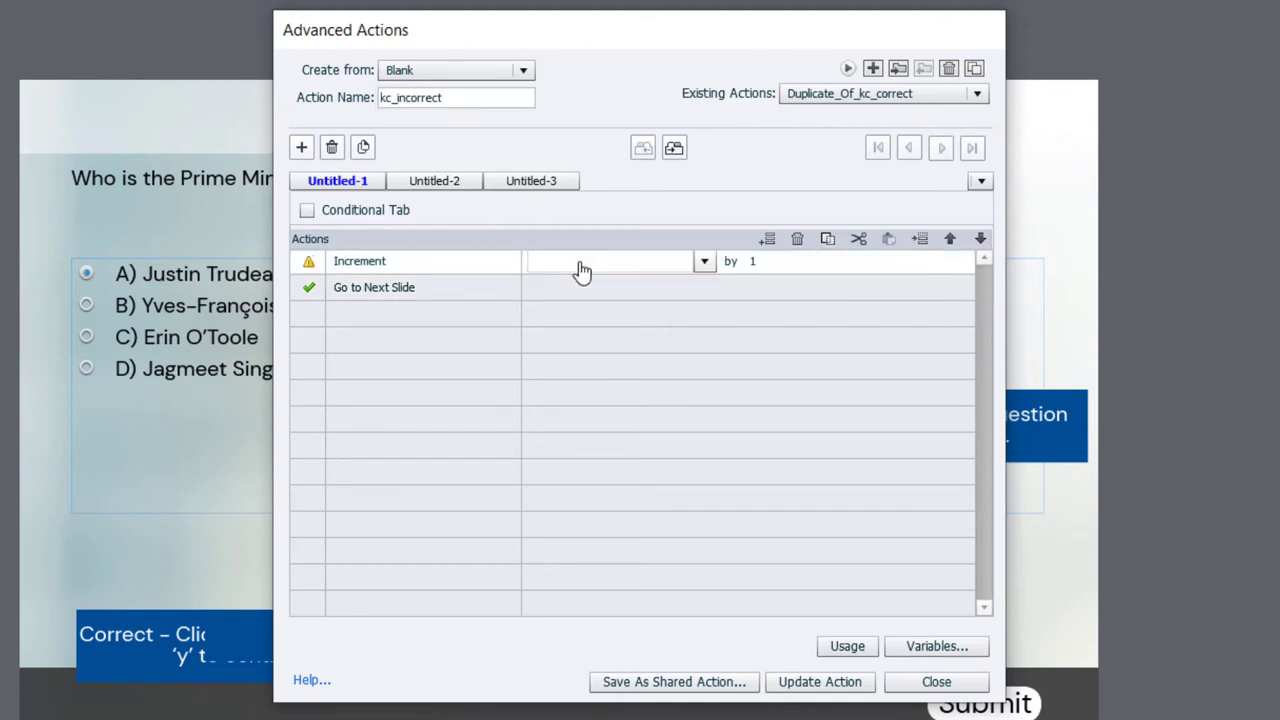
left_click(704, 262)
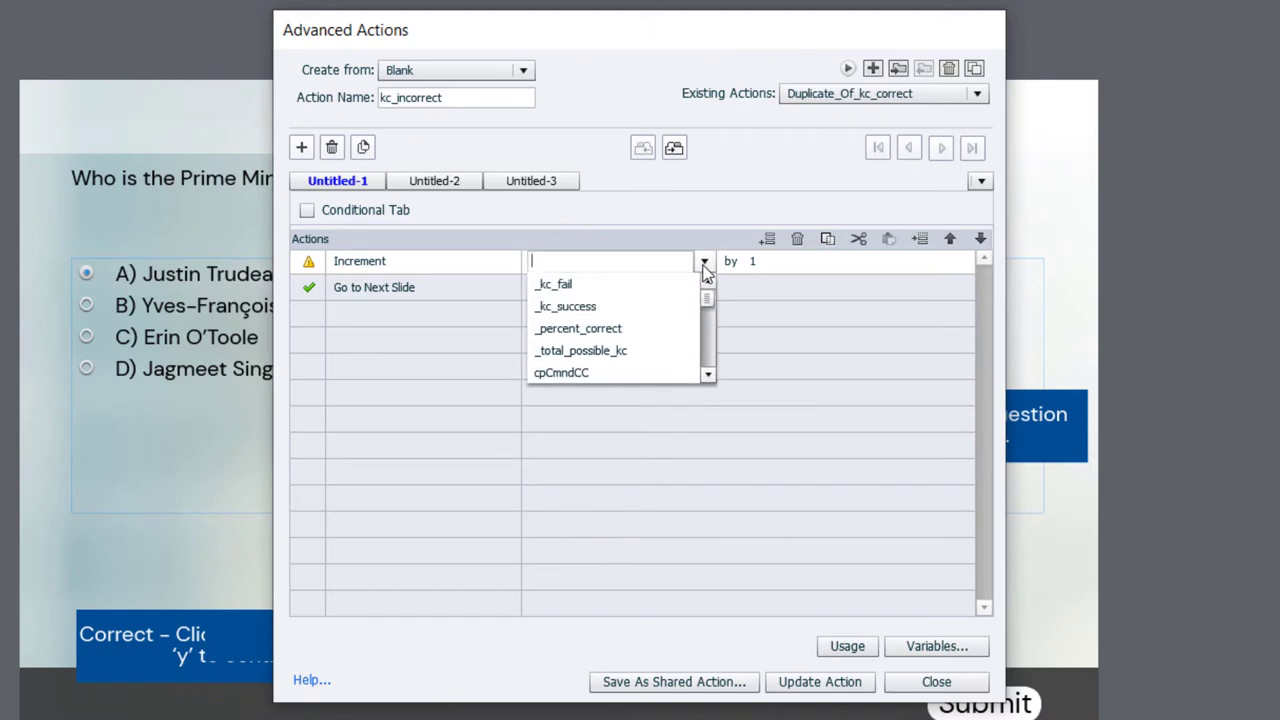
left_click(574, 284)
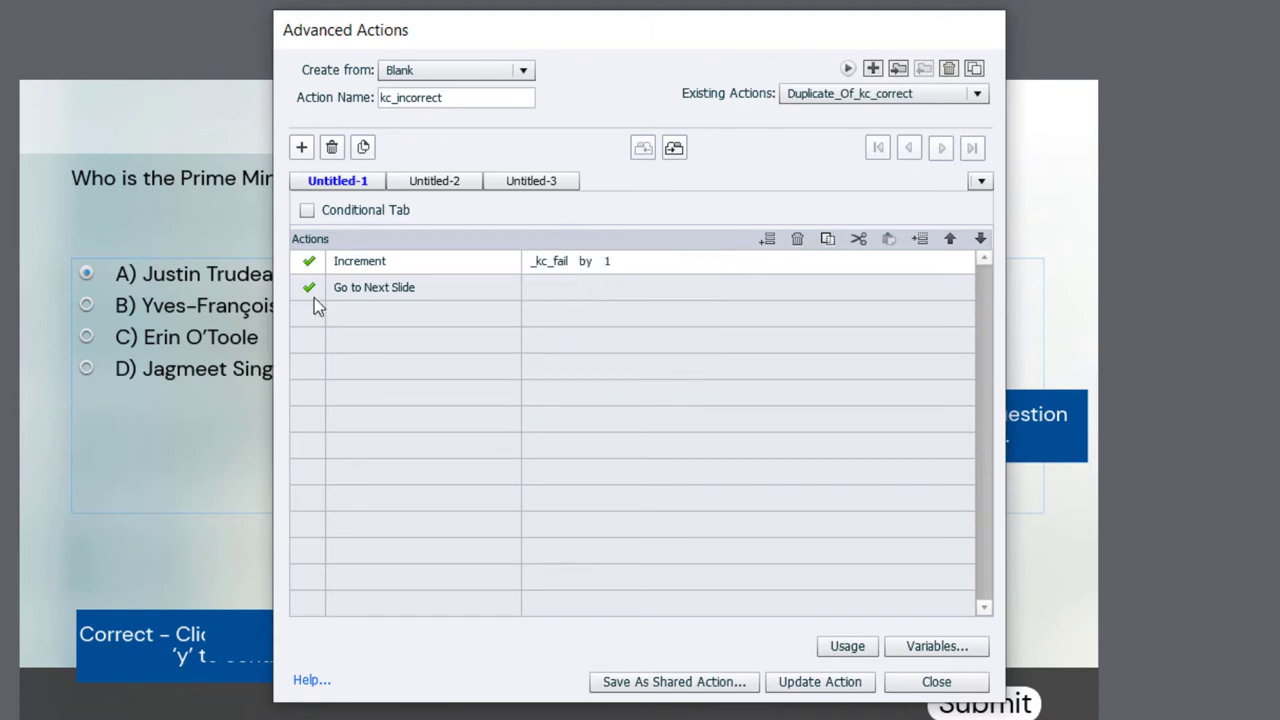
left_click(815, 690)
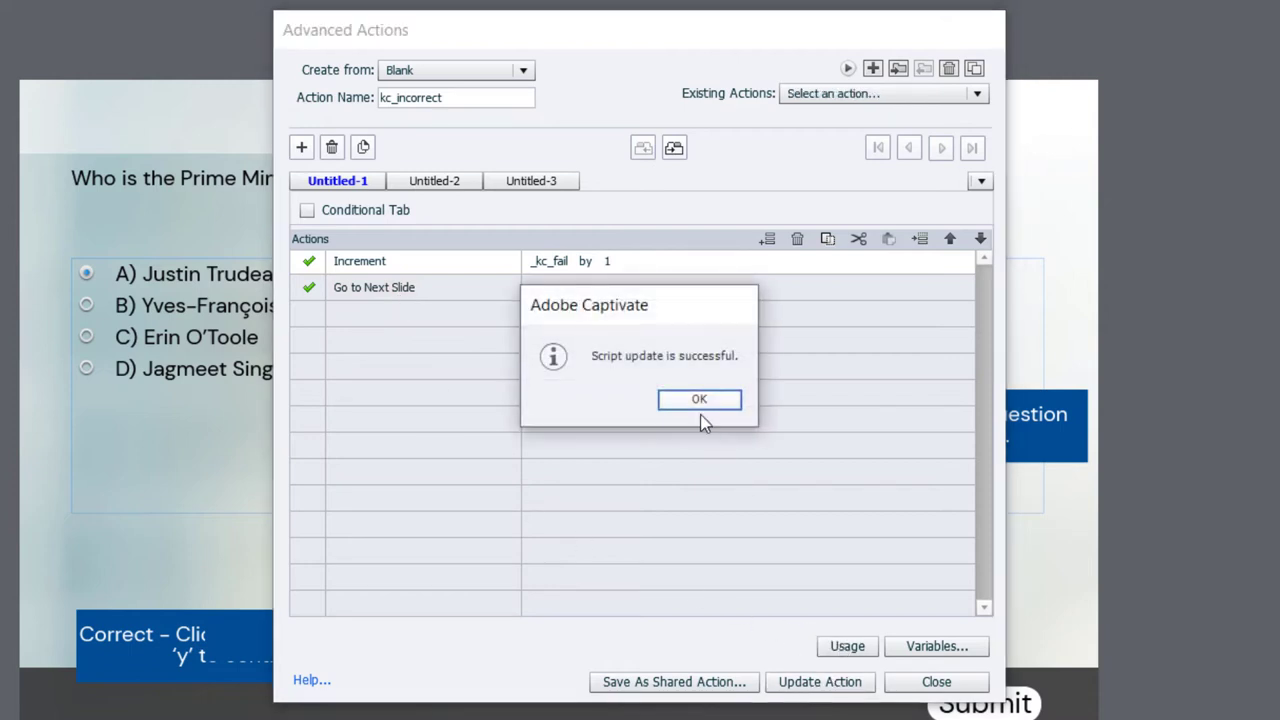
left_click(692, 398)
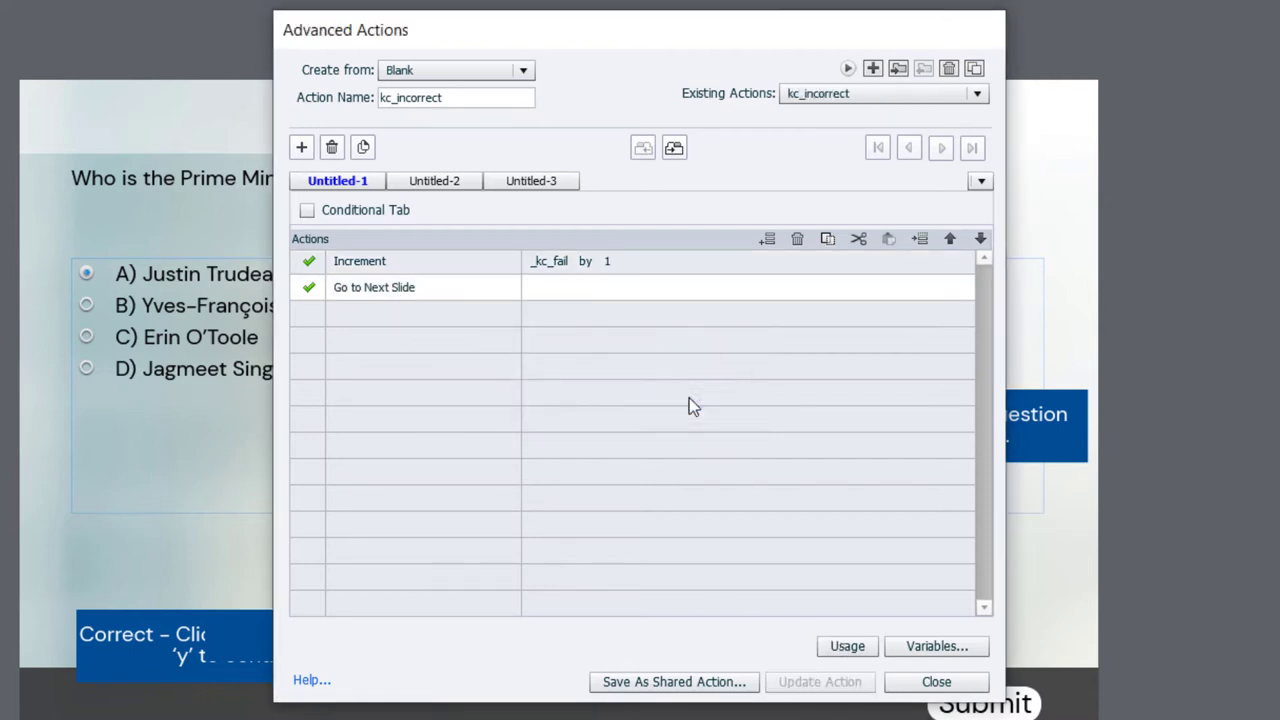
left_click(936, 681)
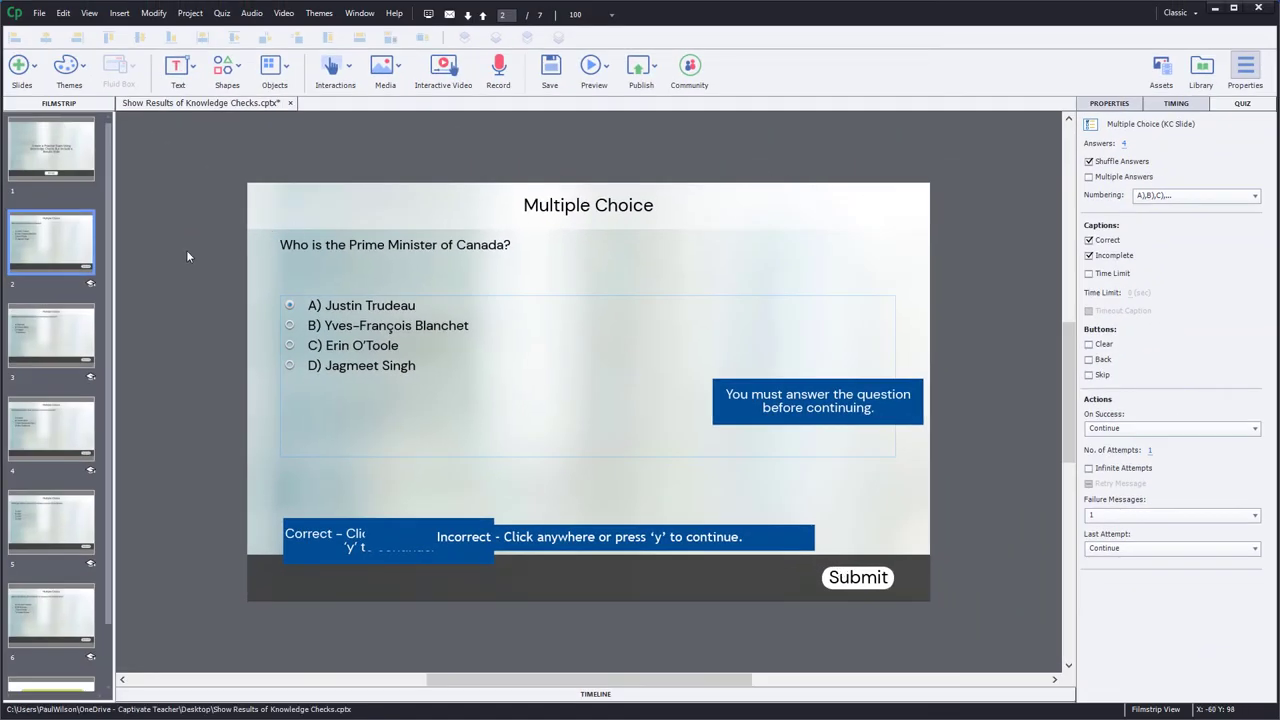
Select knowledge check slides 2 to 6 and set their On Success action to execute the advanced action kc_correct.
scroll(110, 290, "down", 1)
left_click_drag(110, 290, 110, 295)
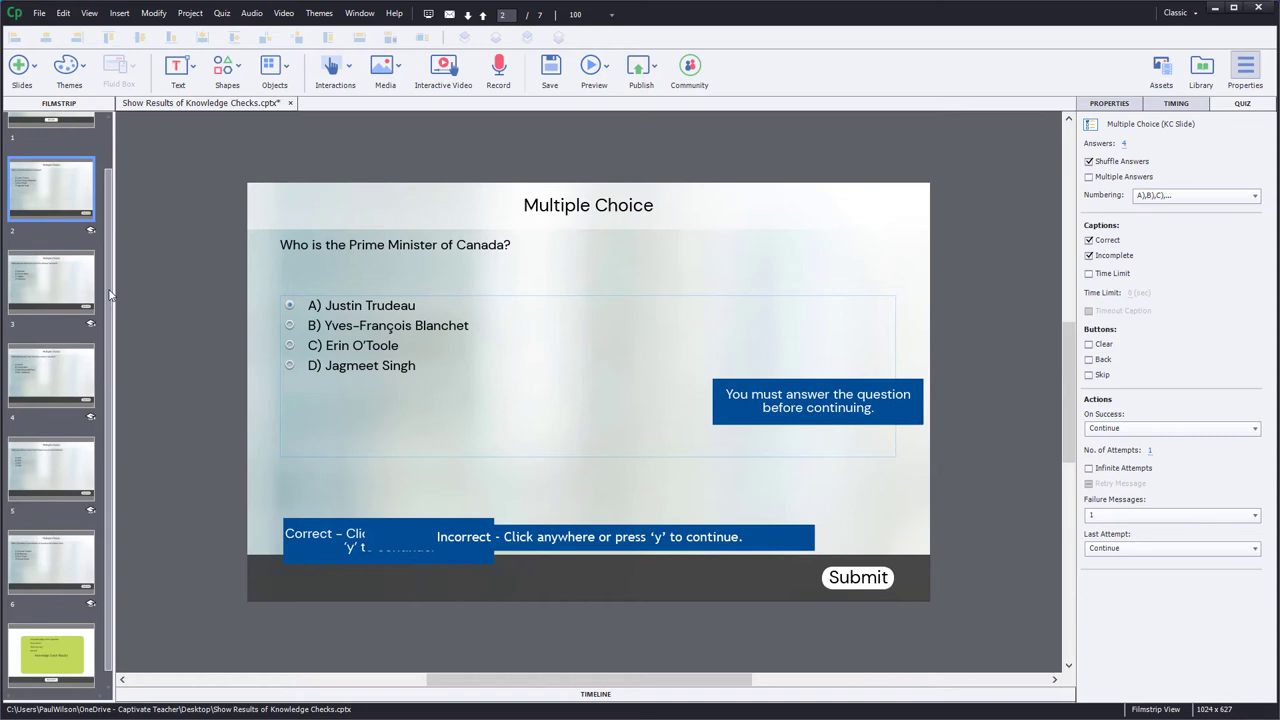
left_click(55, 568, "shift")
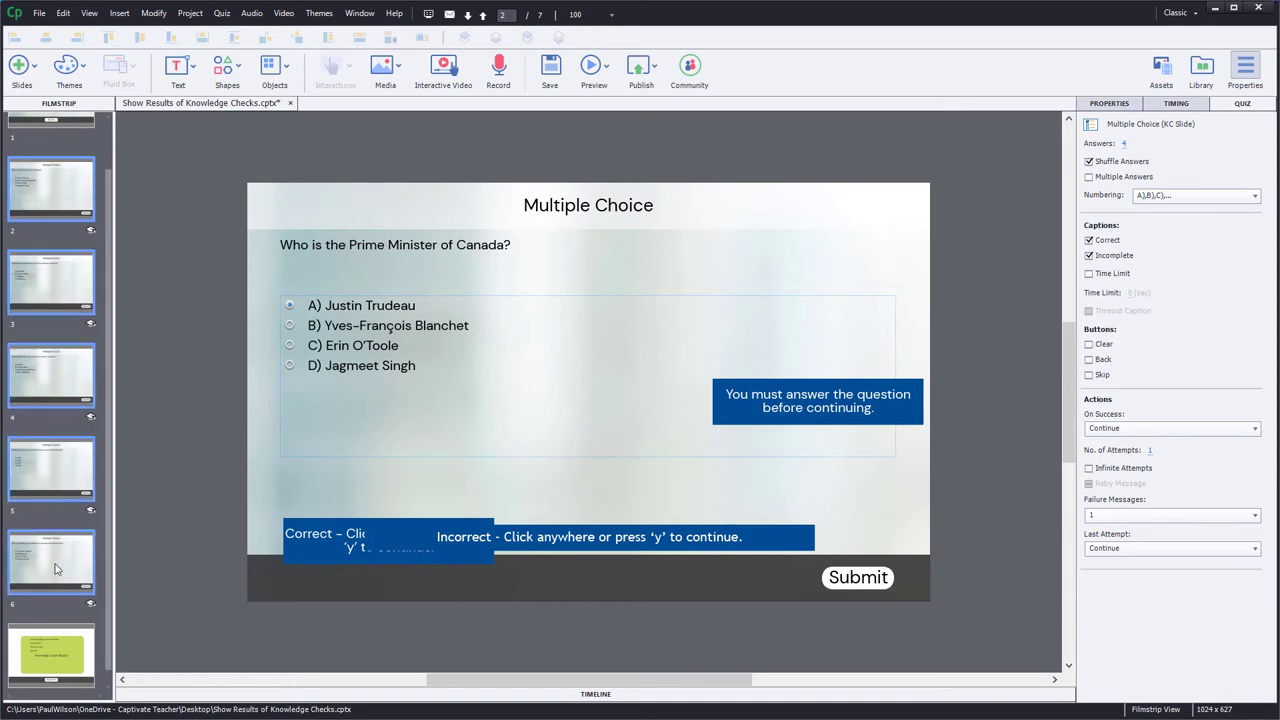
left_click(1141, 430)
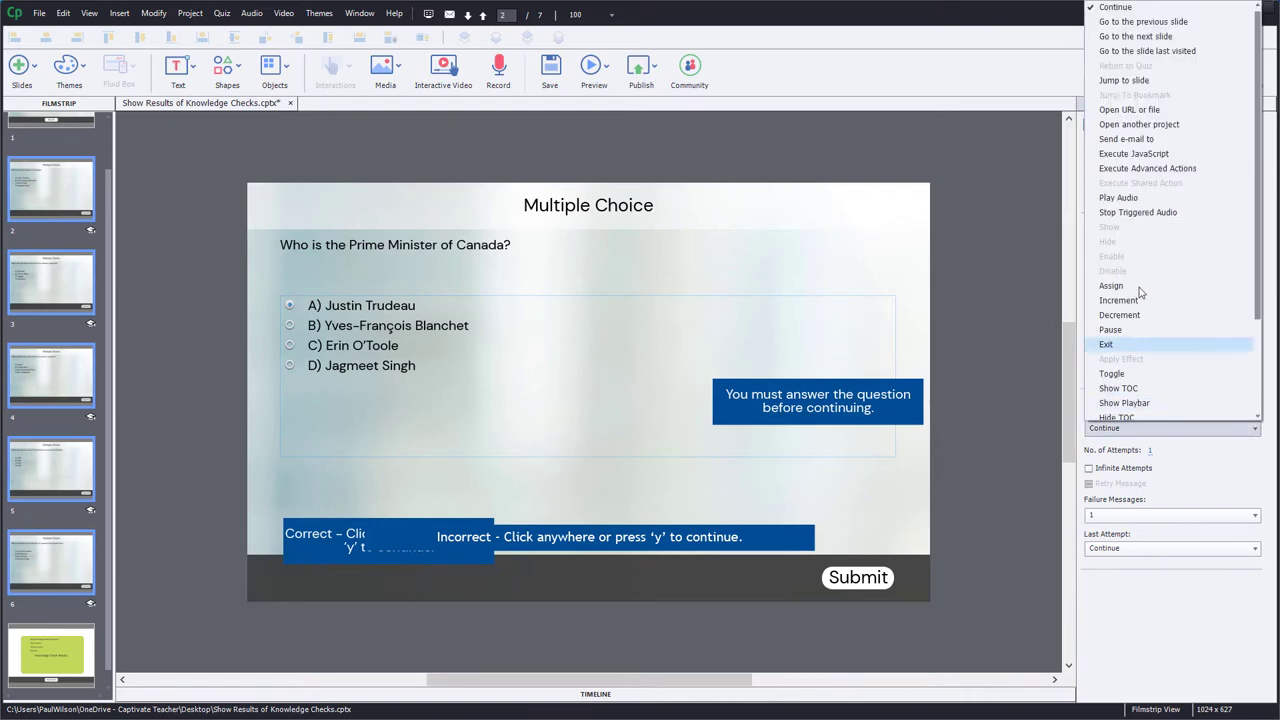
key("Escape")
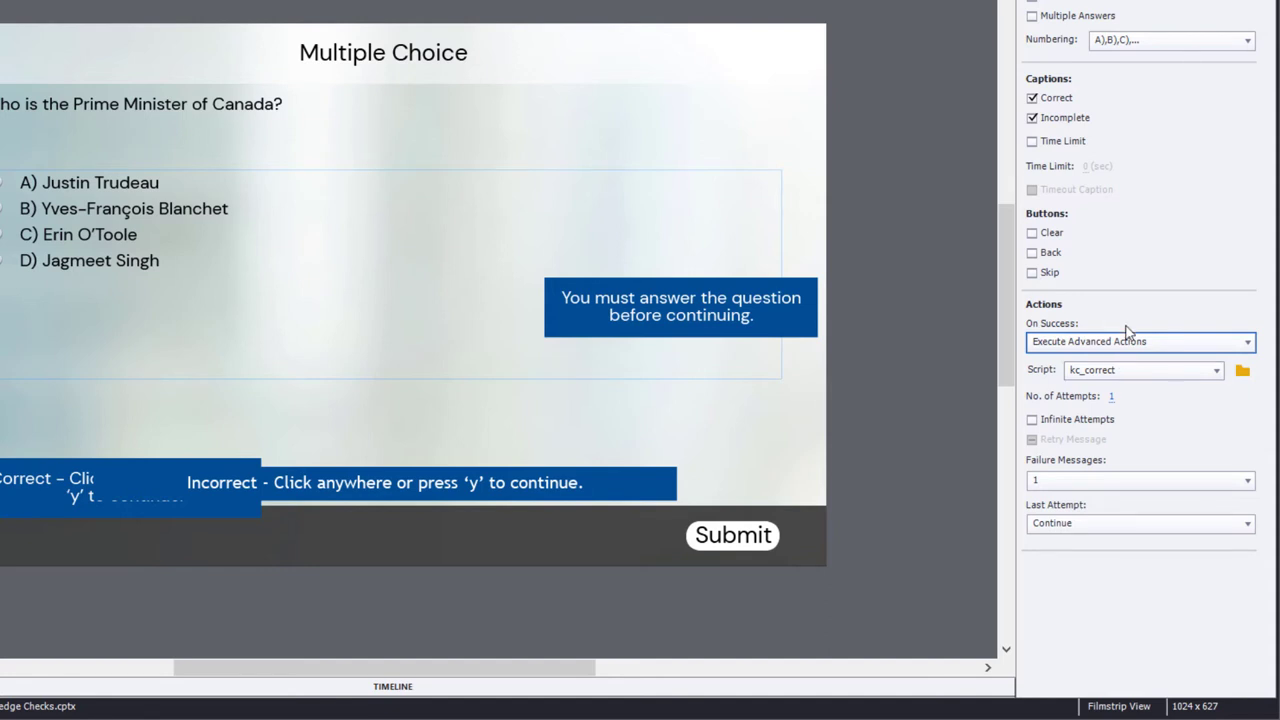
Set the Last Attempt action of the selected knowledge check slides to execute the advanced action kc_incorrect.
left_click(1103, 528)
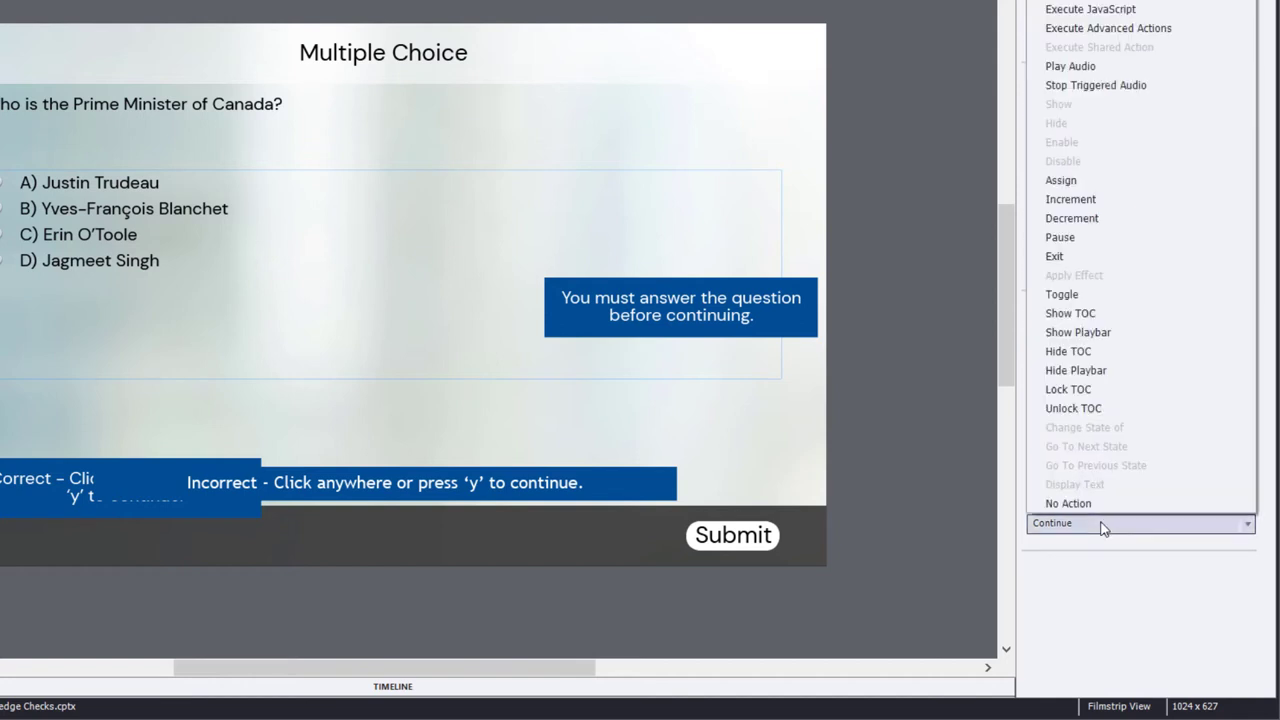
left_click(1115, 36)
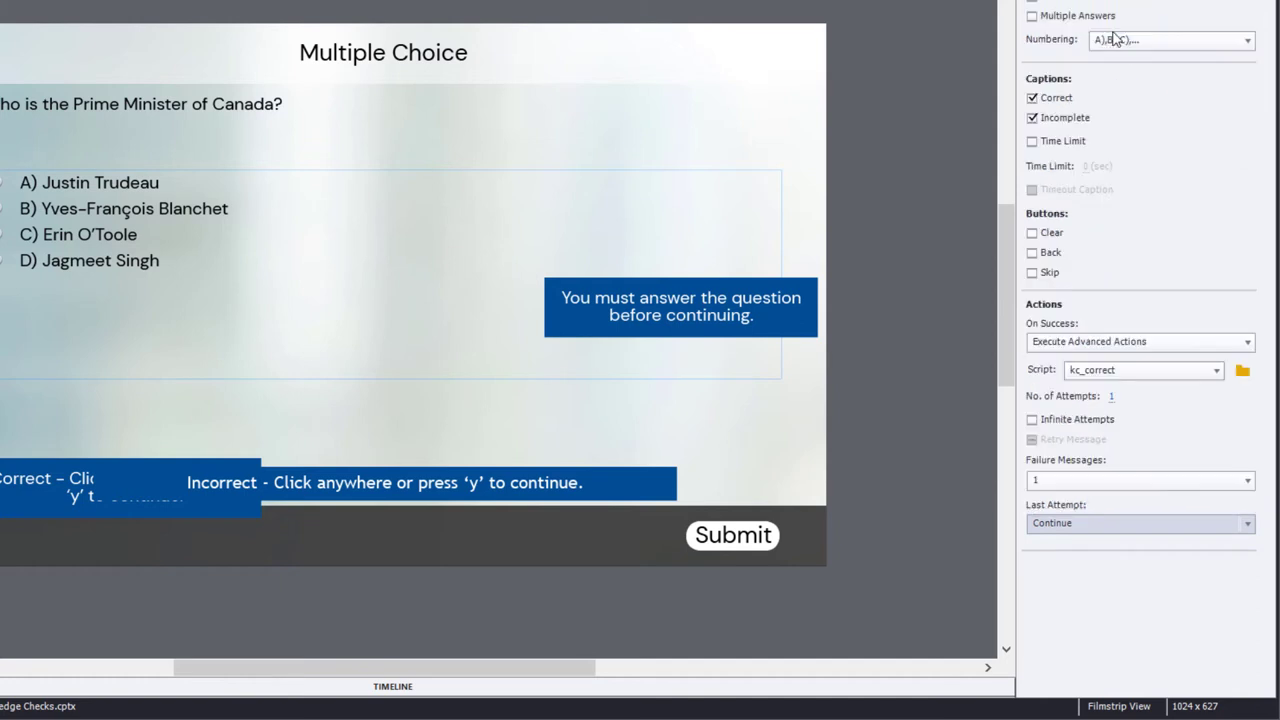
left_click(1113, 554)
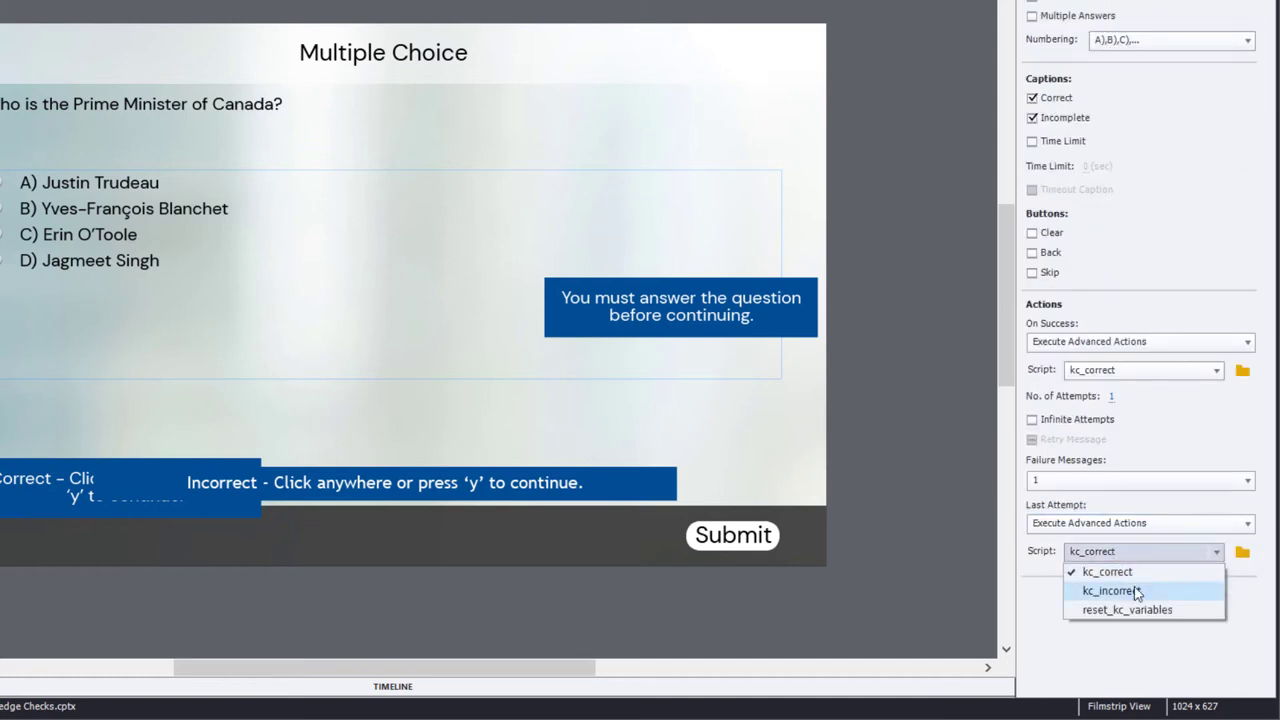
left_click(1137, 591)
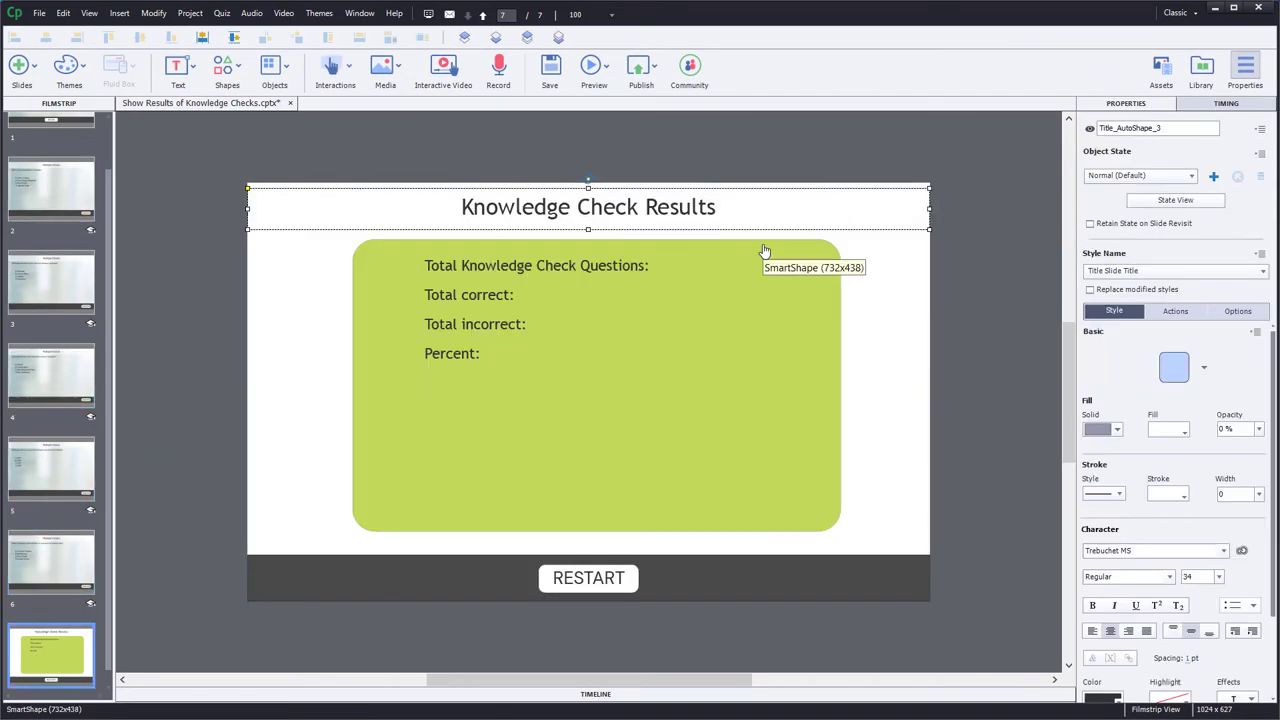
Set the On Enter action of the Knowledge Check Results slide to Execute Advanced Actions.
left_click(943, 307)
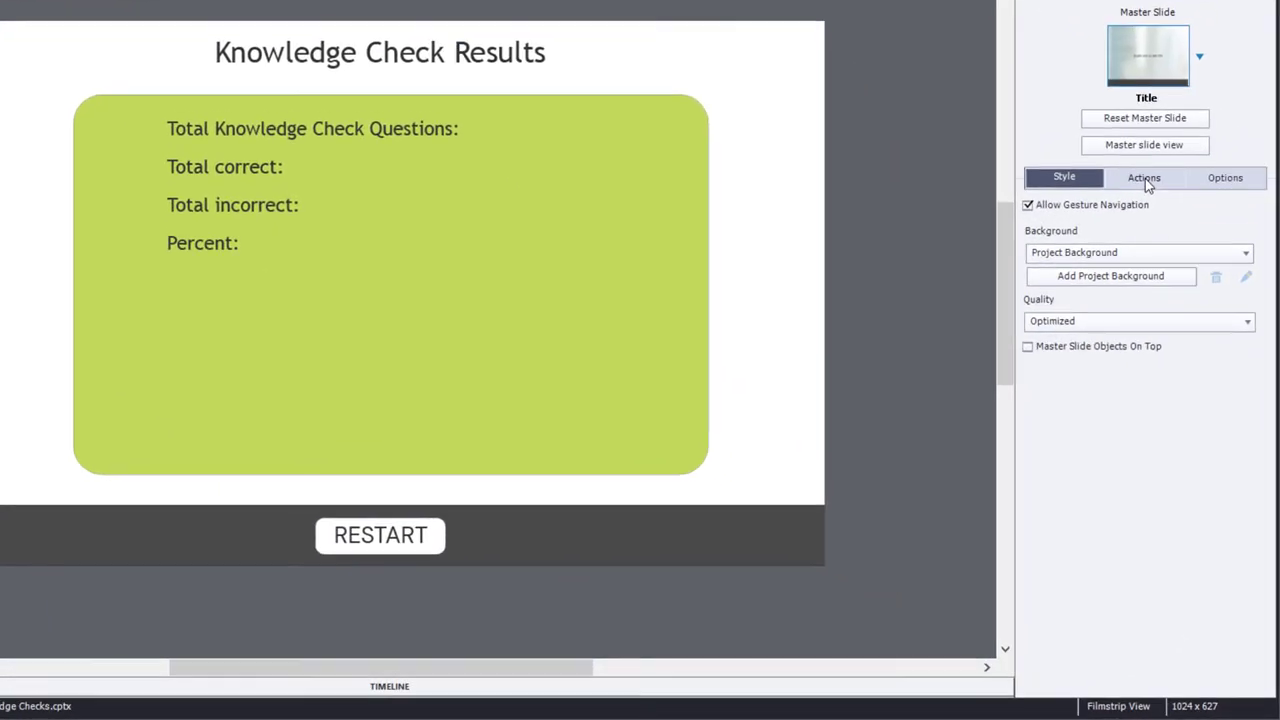
left_click(1177, 305)
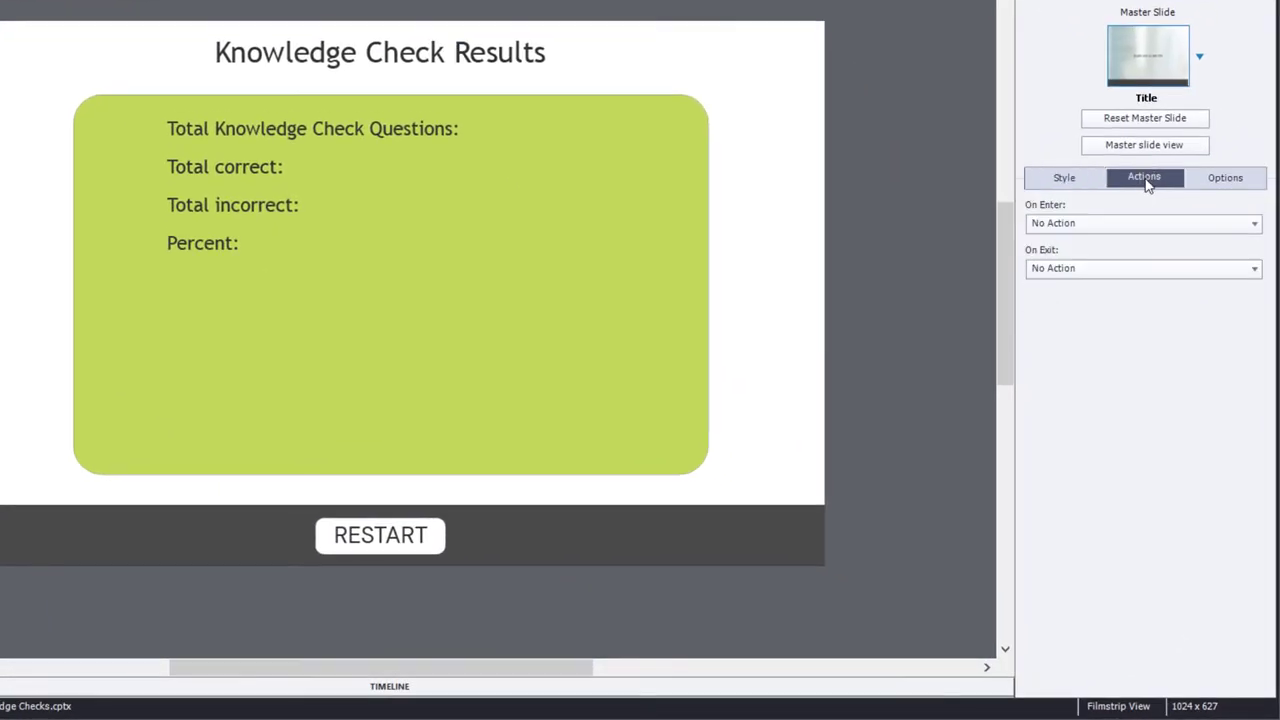
left_click(1124, 226)
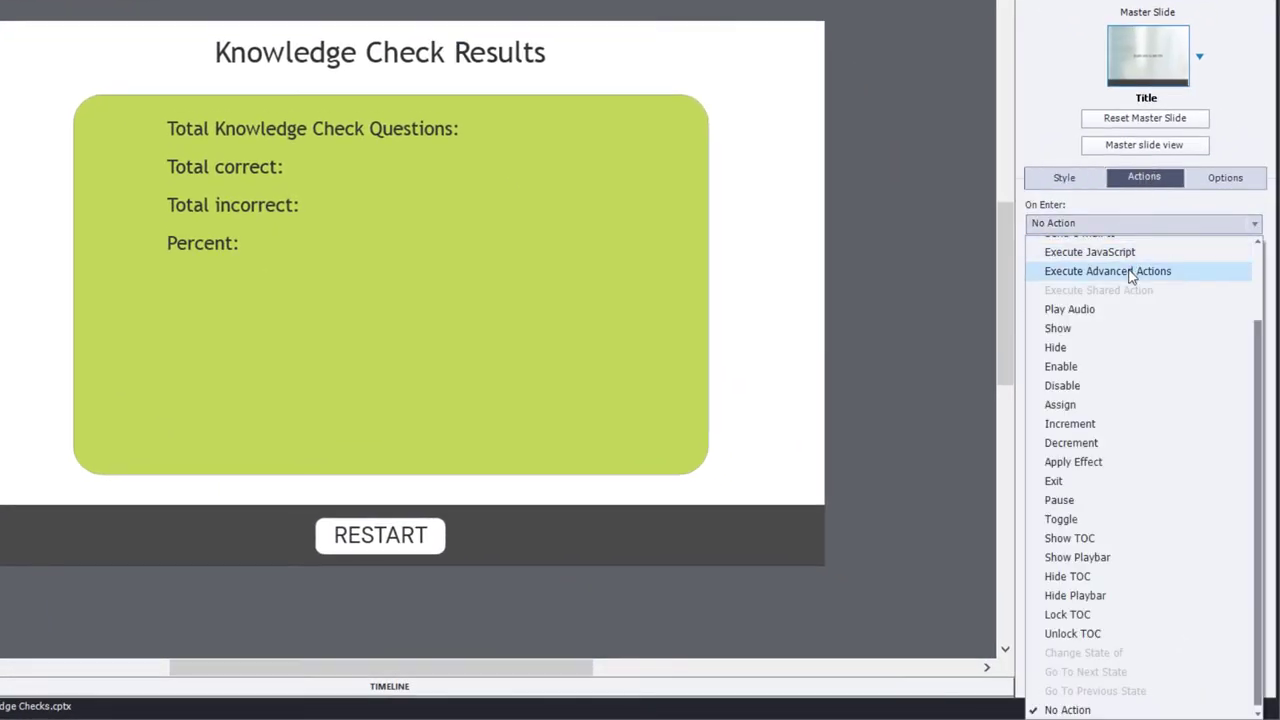
left_click(1131, 272)
left_click(1139, 258)
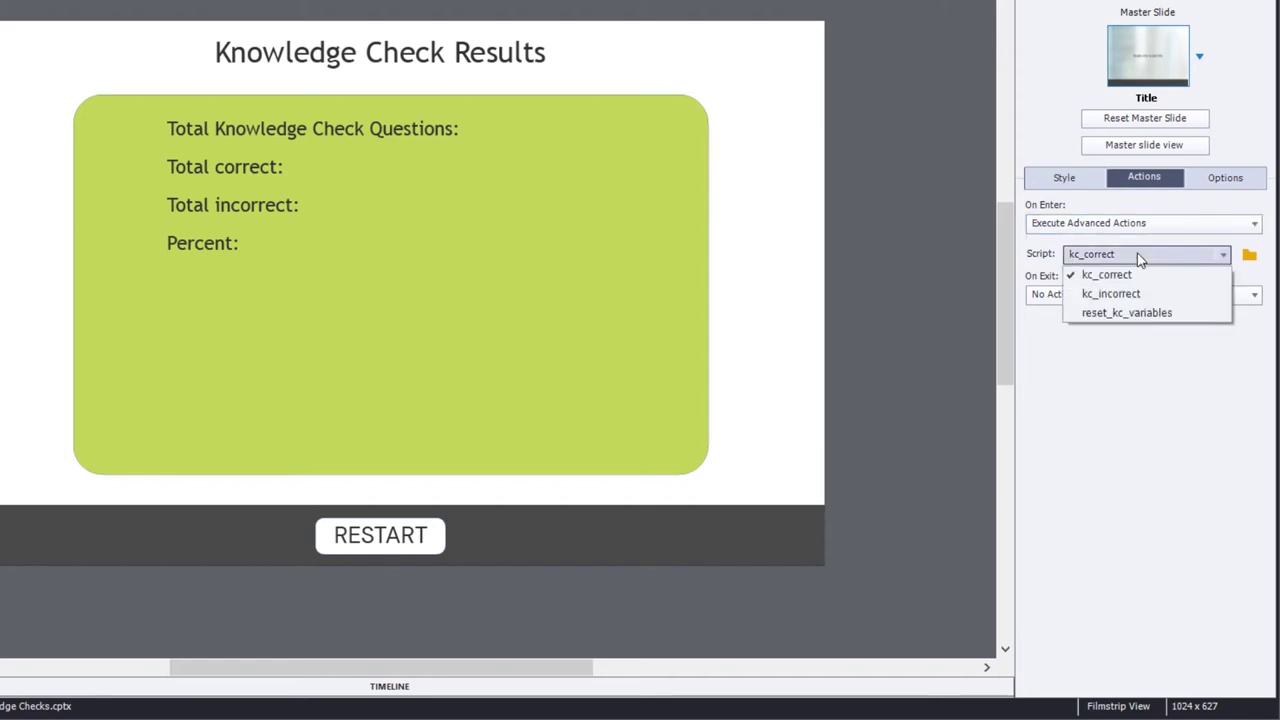
left_click(1139, 258)
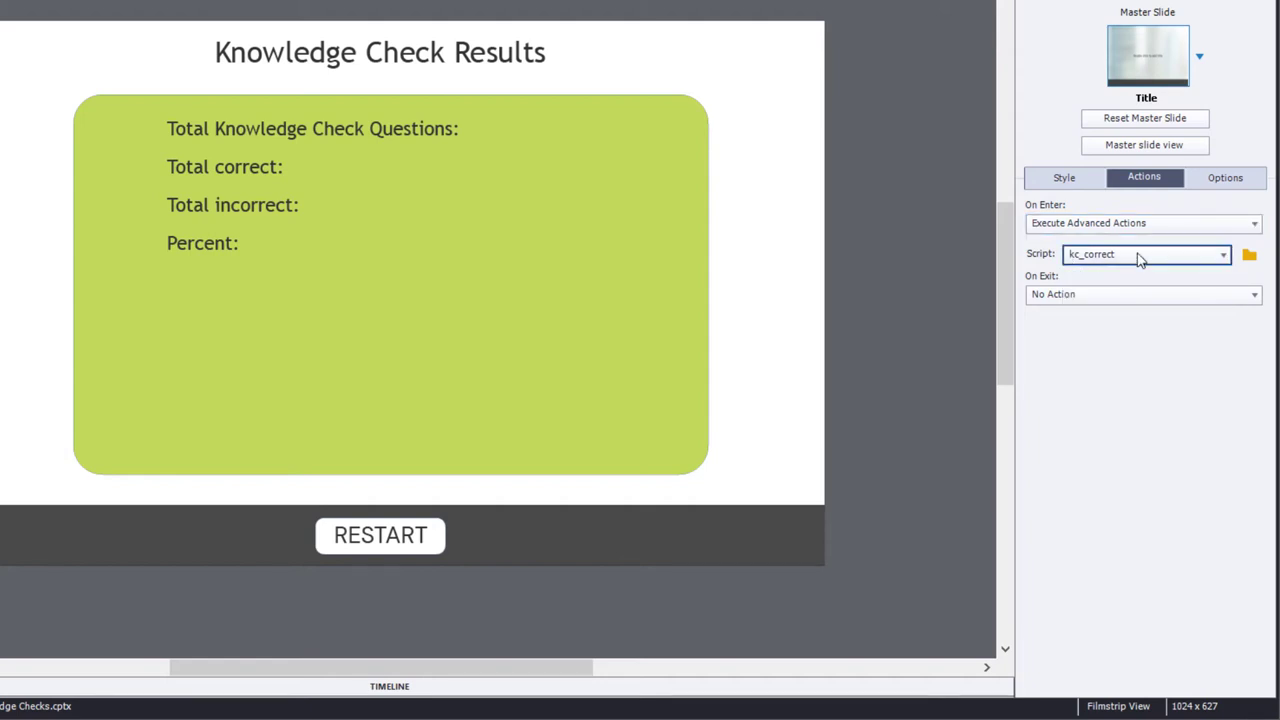
Create a new blank advanced action for the results slide's On Enter event and name it results_calculations.
left_click(1250, 256)
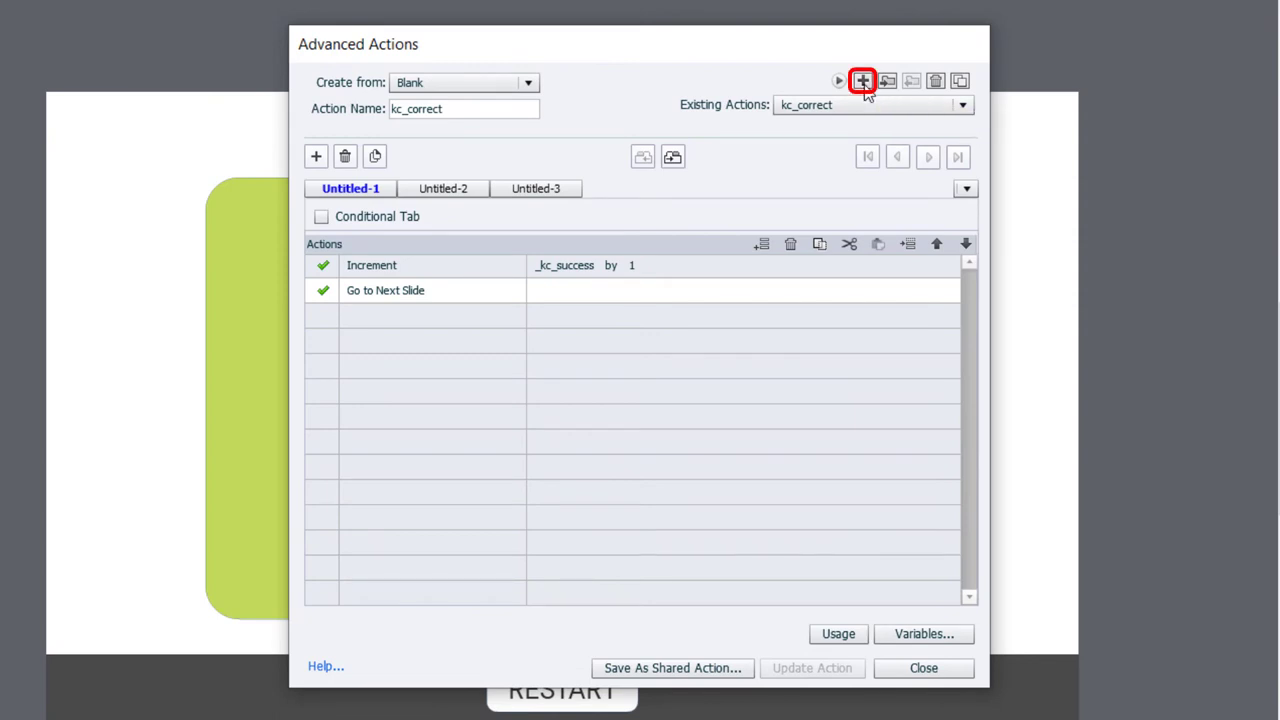
left_click(863, 81)
left_click(413, 109)
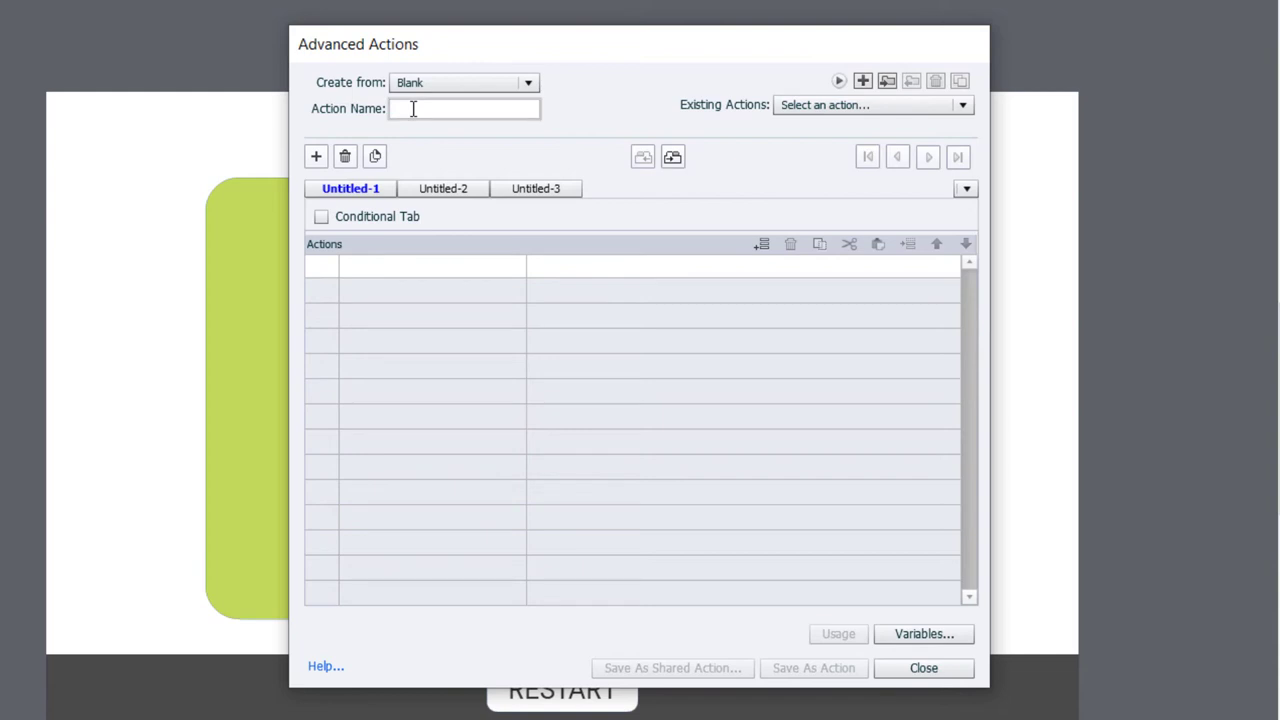
type("results")
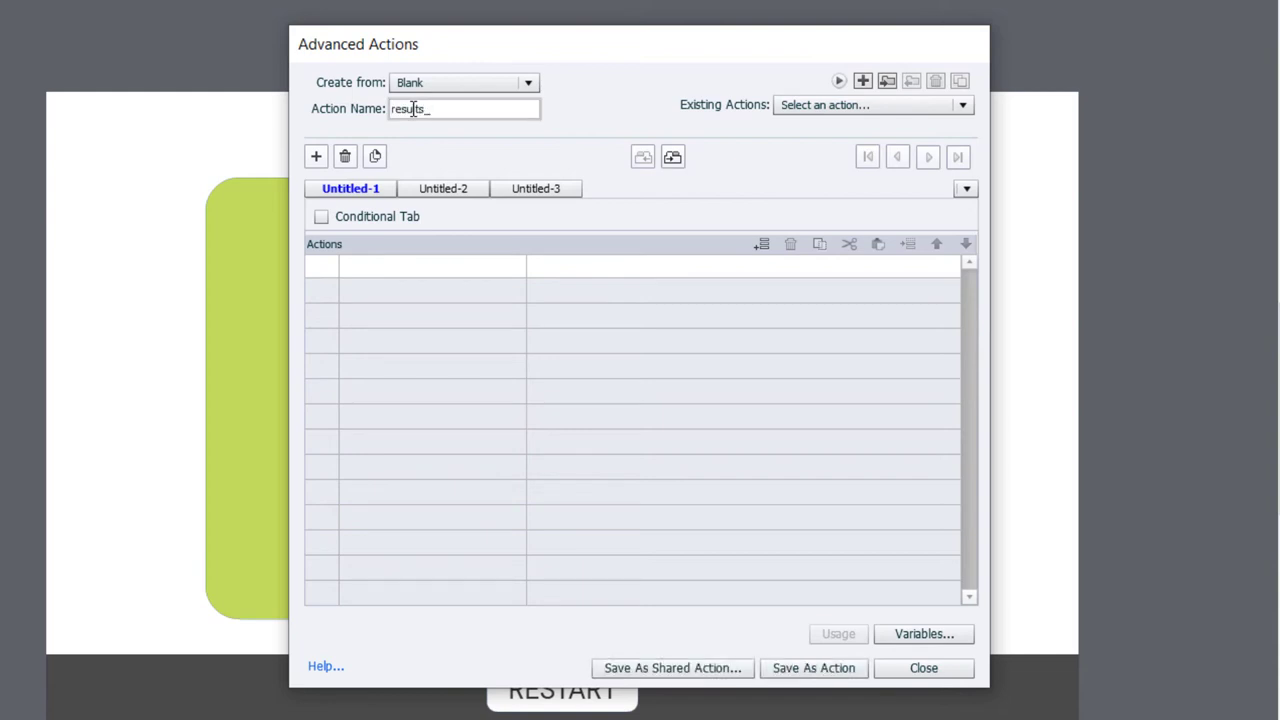
type("_calculations")
Add an Expression action to results_calculations that sets _total_possible_kc to _kc_fail + _kc_success.
left_click(381, 266)
left_click(380, 265)
left_click(394, 313)
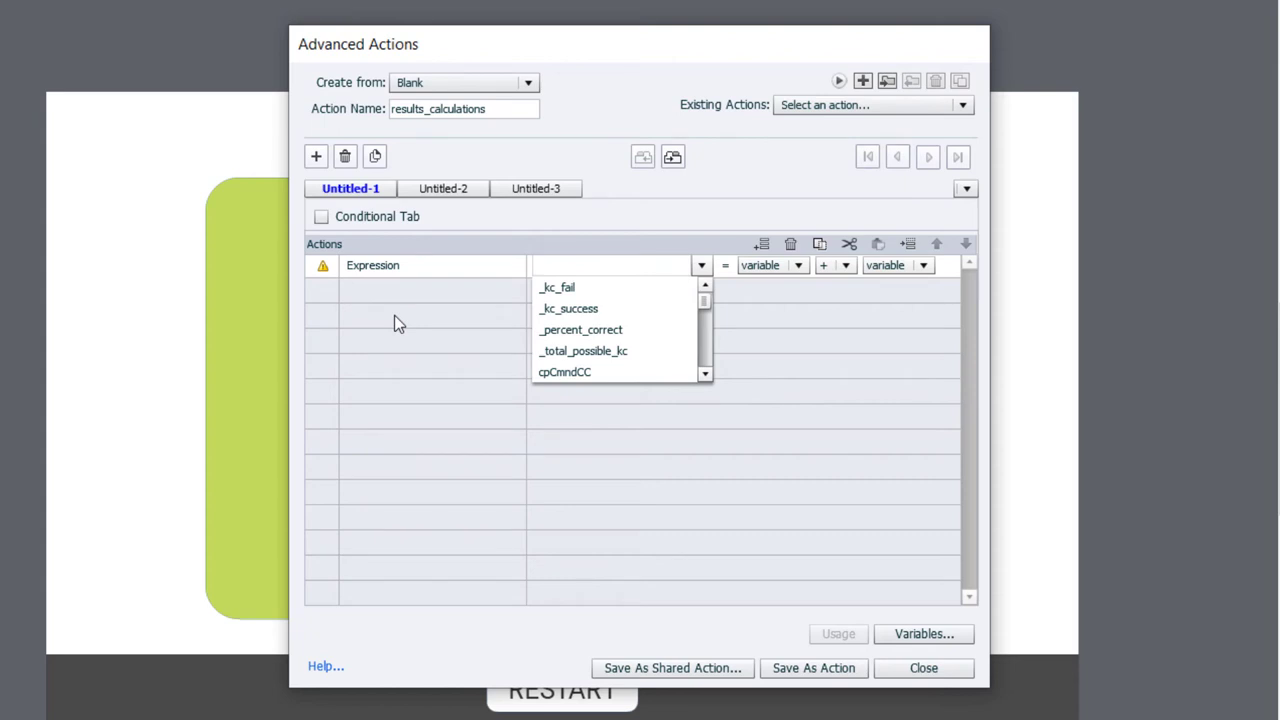
left_click(619, 354)
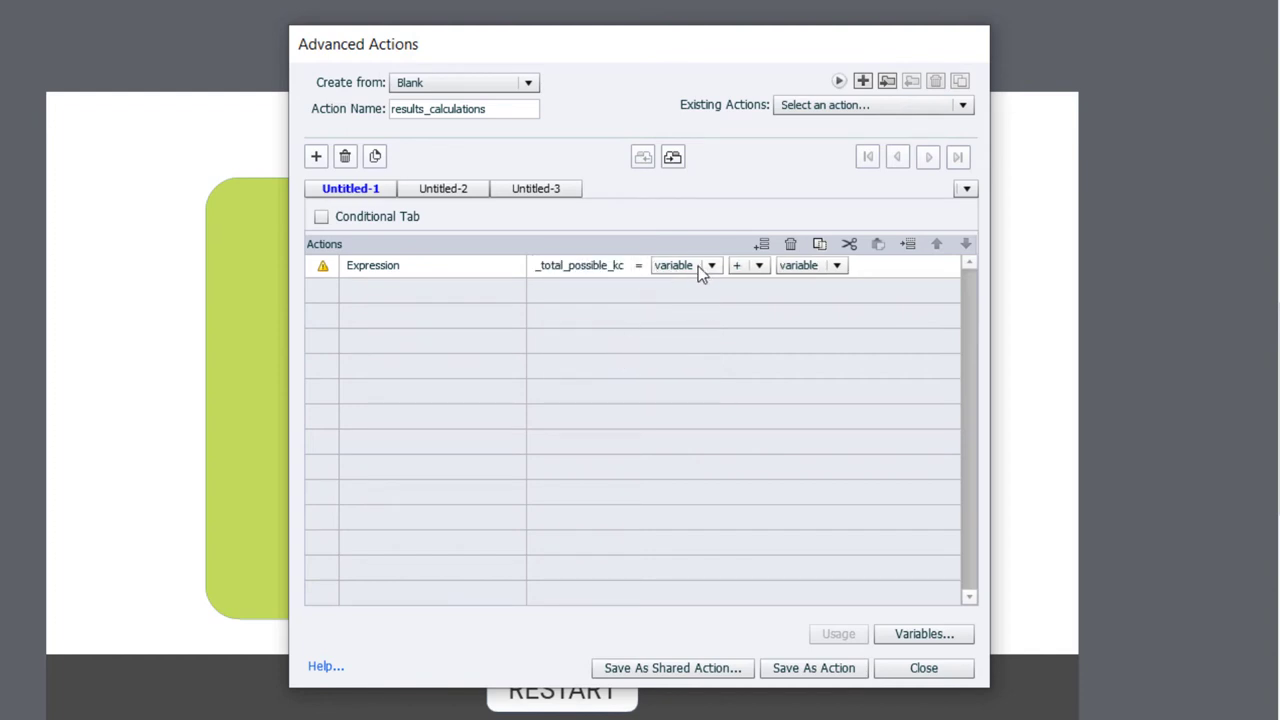
left_click(714, 269)
left_click(677, 310)
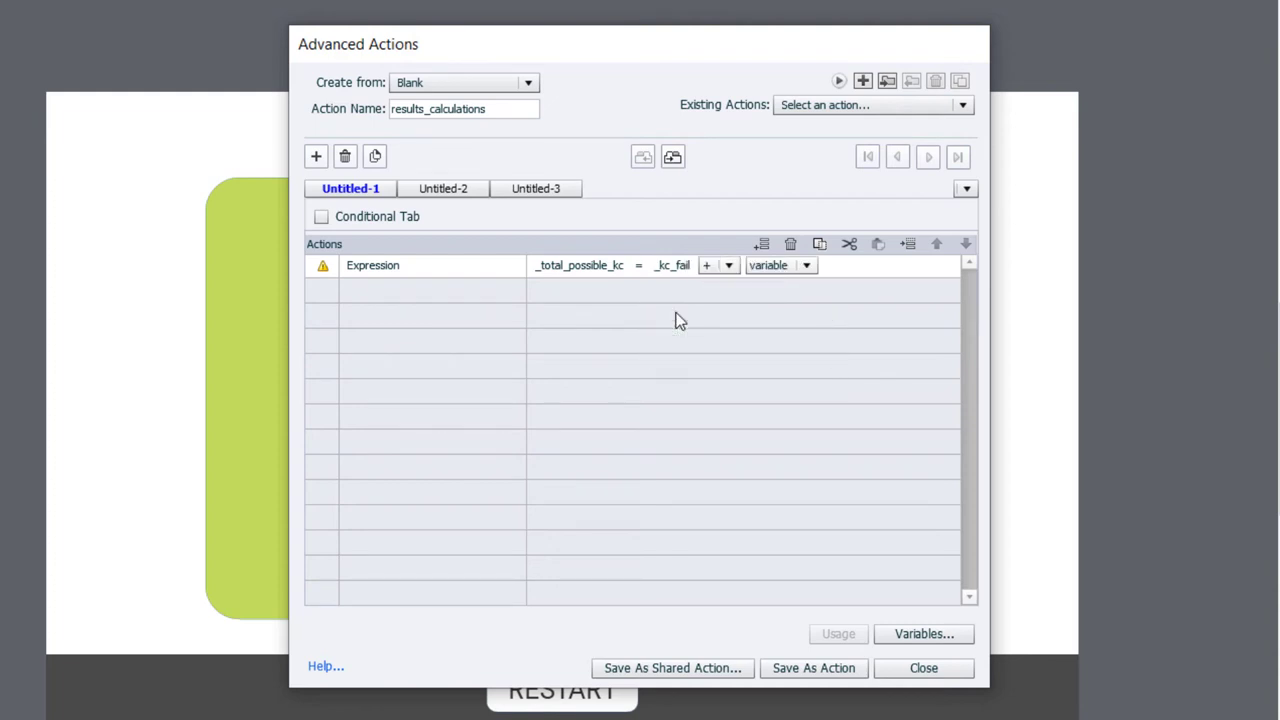
left_click(729, 265)
left_click(724, 285)
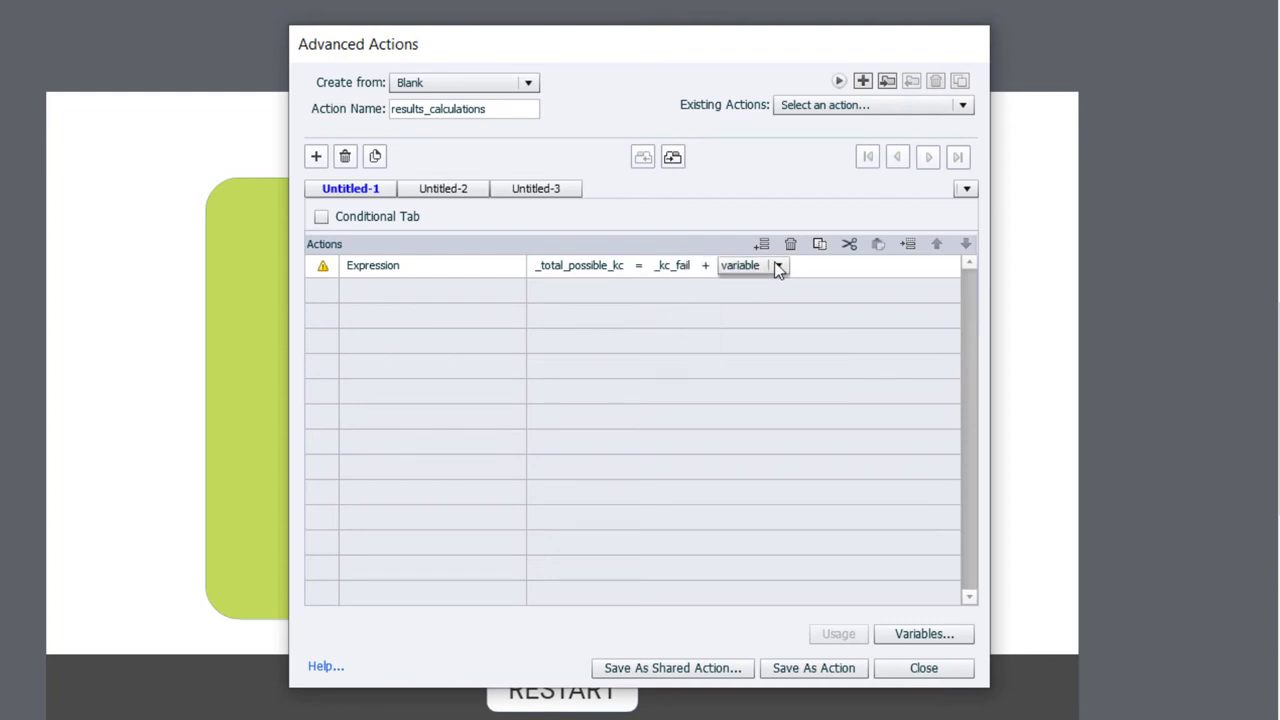
left_click(760, 265)
left_click(766, 289)
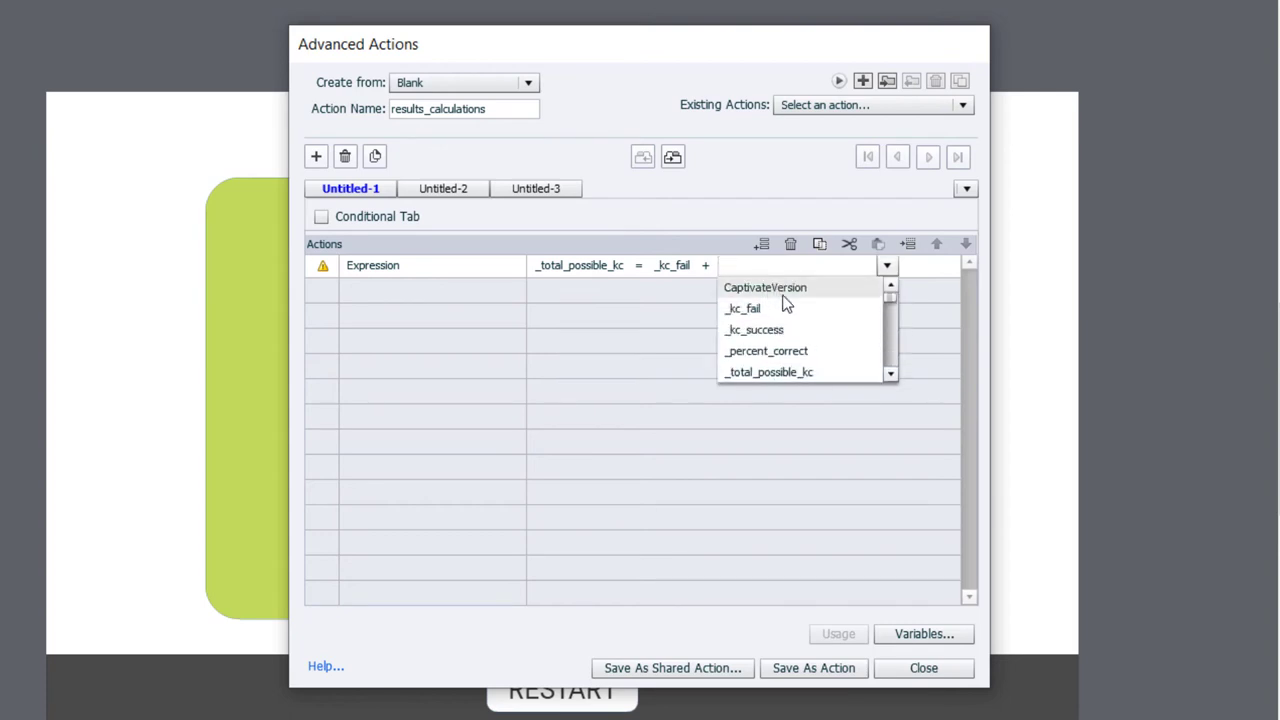
left_click(789, 331)
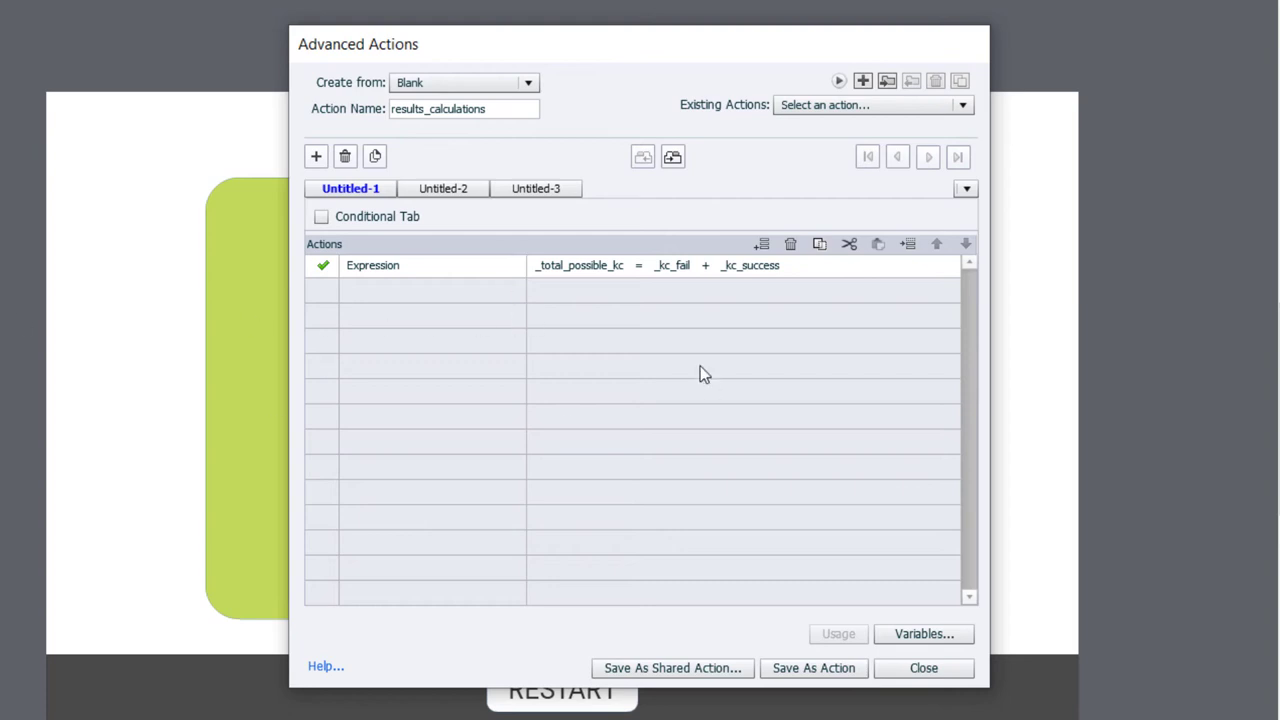
Add a second Expression action to results_calculations with _percent_correct as the variable receiving the result.
left_click(379, 290)
left_click(380, 291)
key("e")
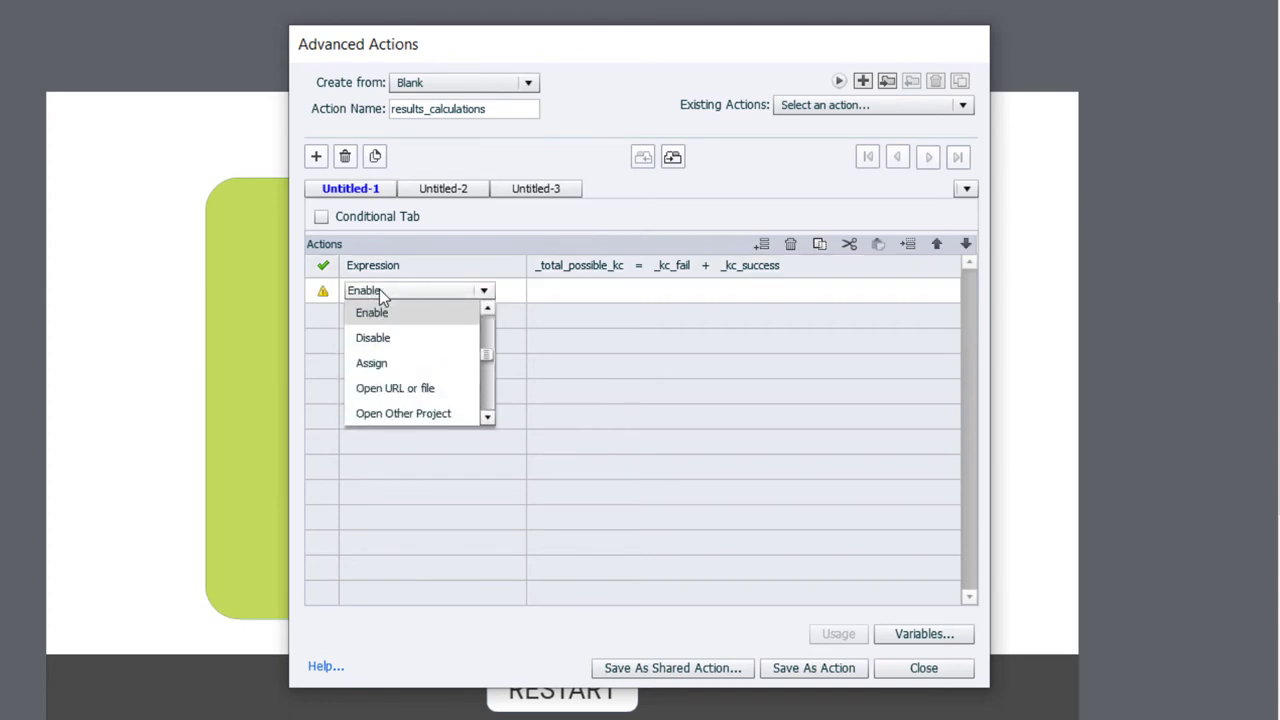
key("e")
key("e")
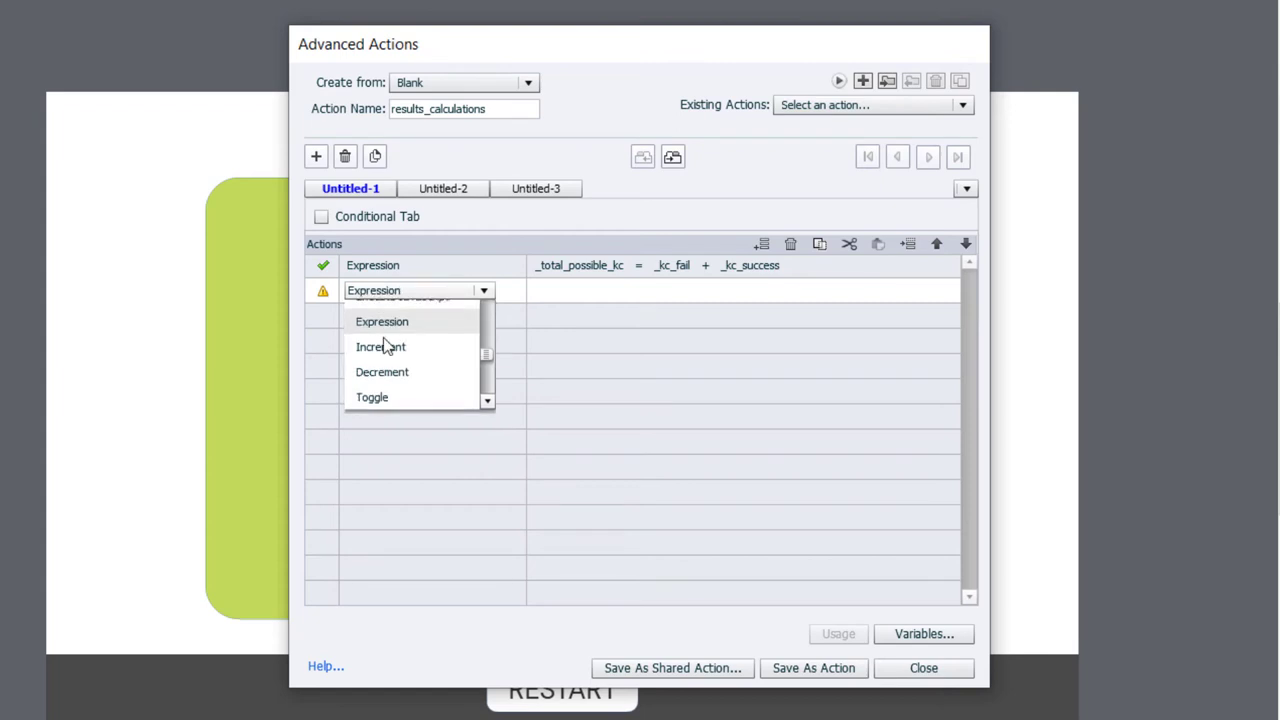
key("Return")
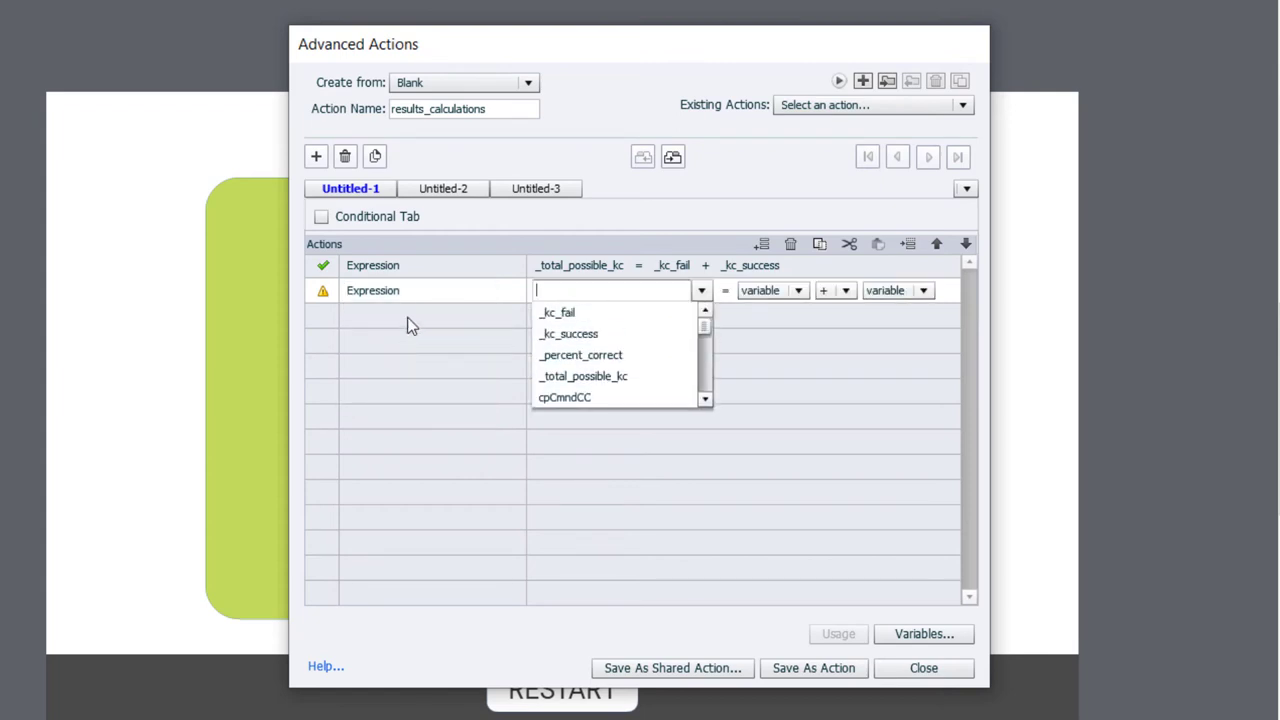
left_click(614, 356)
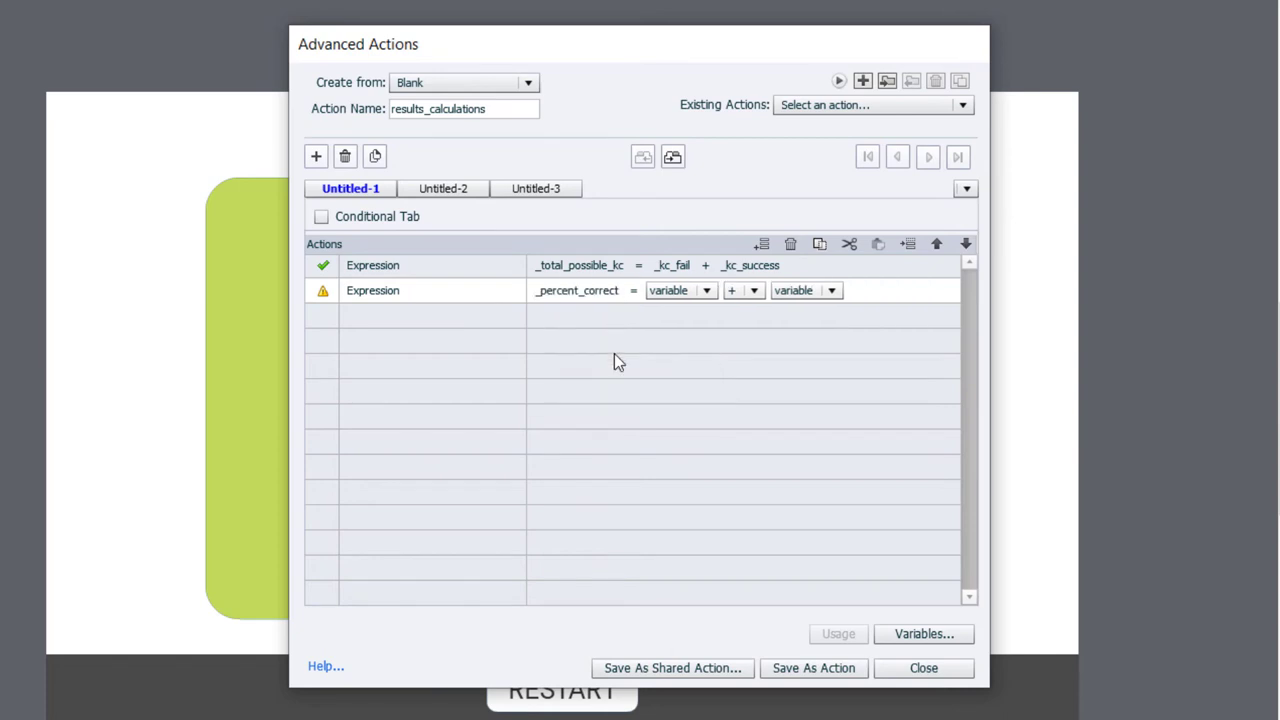
Complete the _percent_correct expression as _kc_success / _total_possible_kc.
left_click(703, 294)
left_click(693, 316)
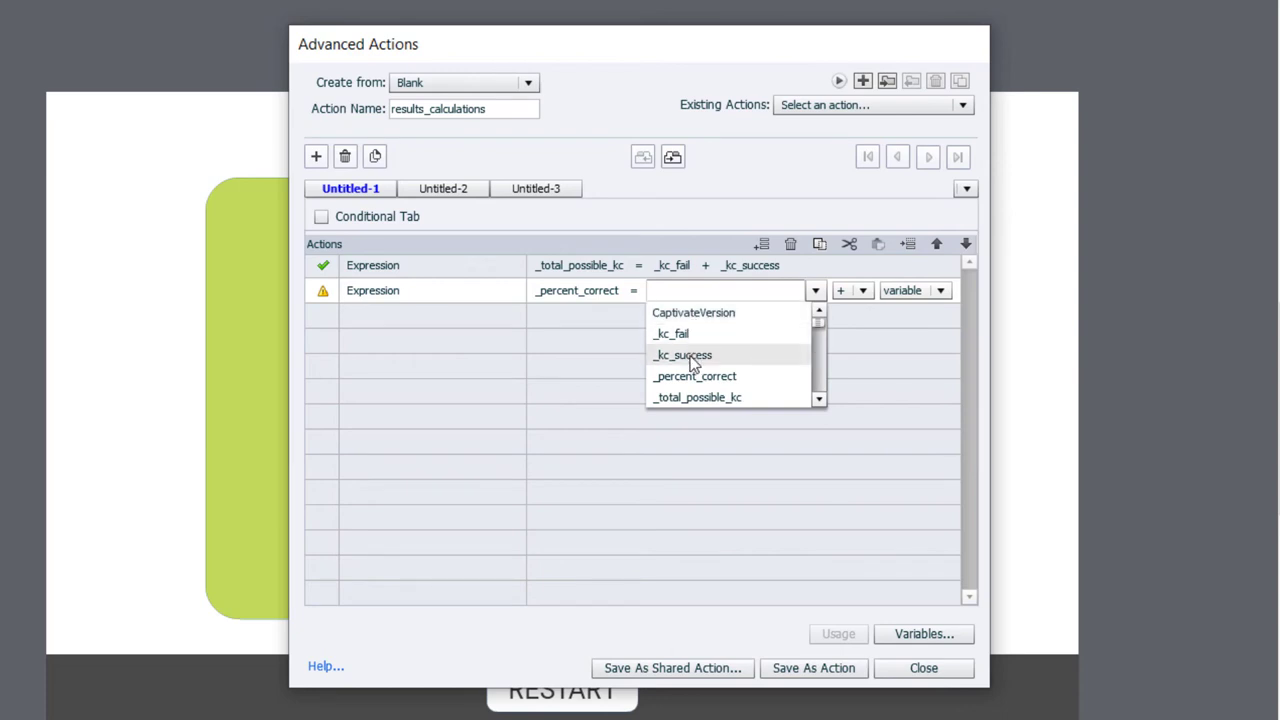
left_click(693, 356)
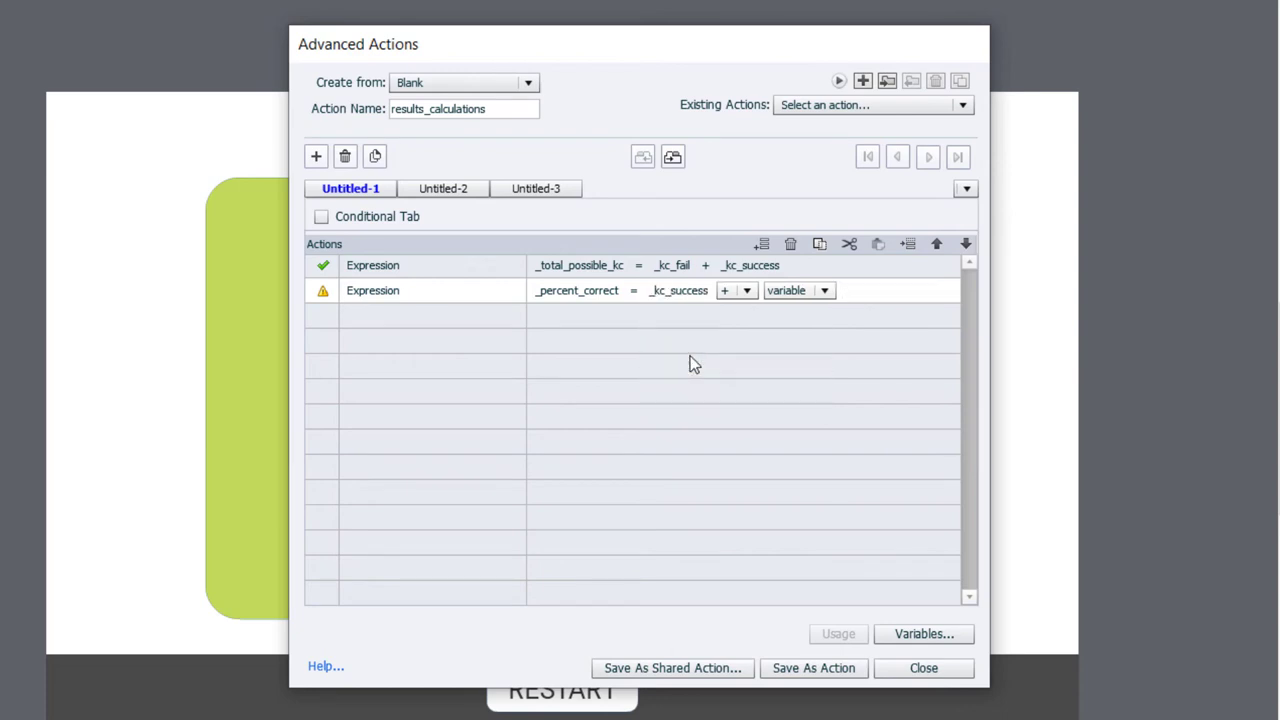
left_click(740, 290)
left_click(734, 381)
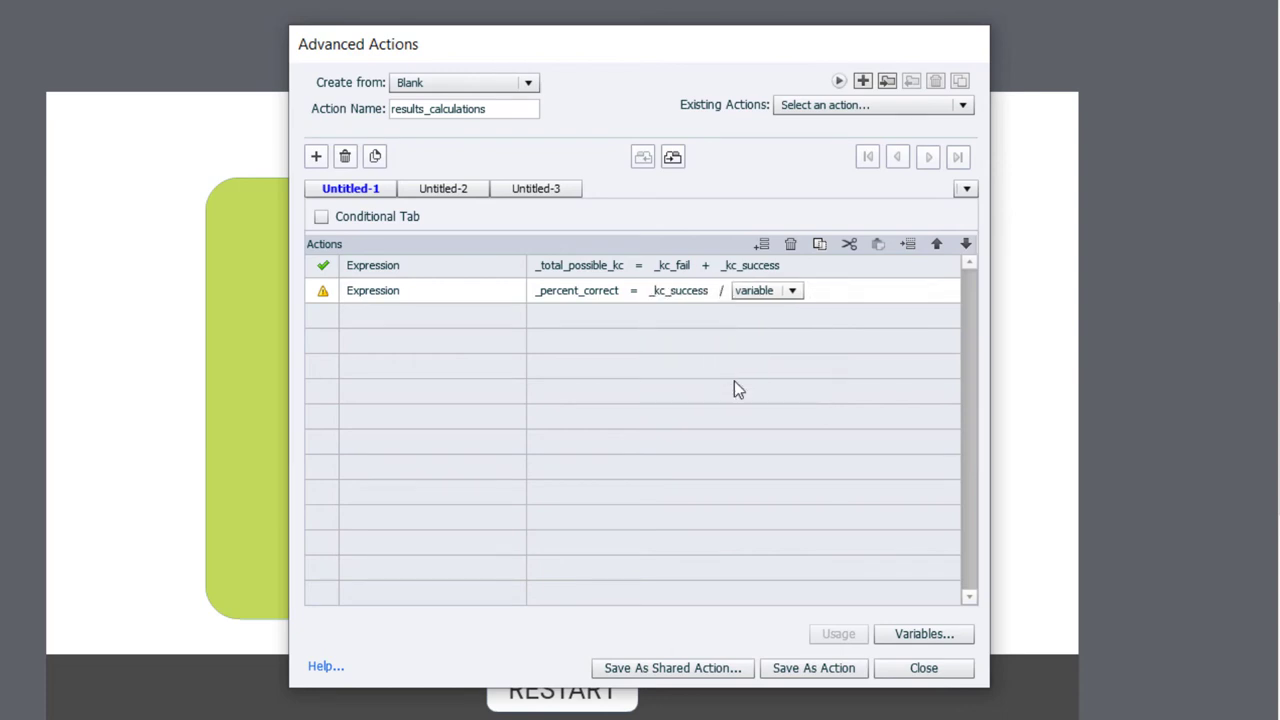
left_click(766, 290)
left_click(757, 309)
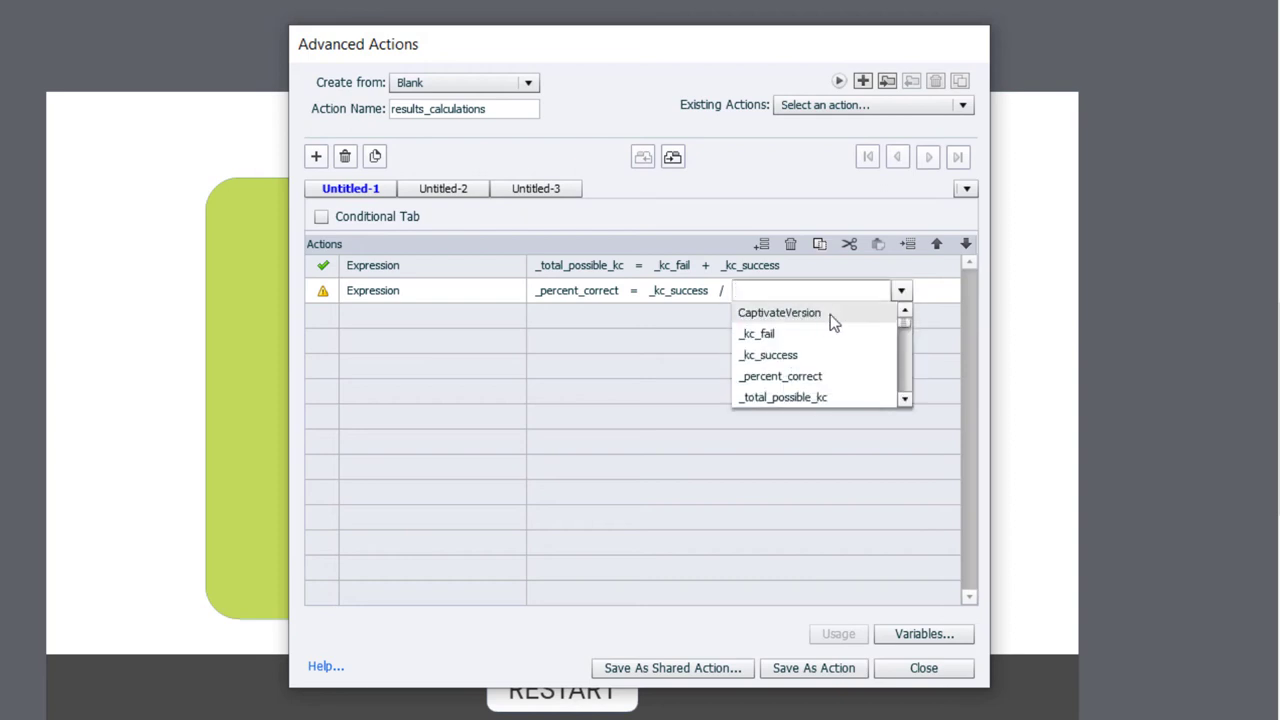
left_click(817, 398)
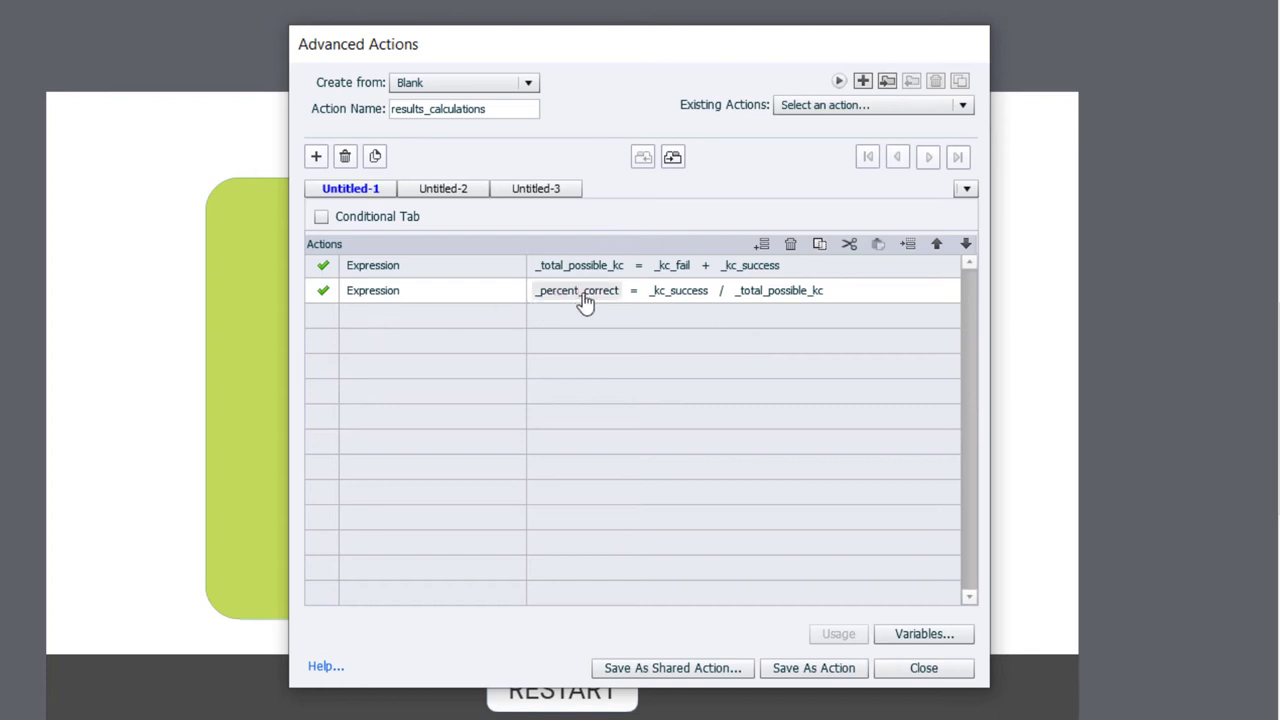
Add a third Expression action to results_calculations that also assigns its result to _percent_correct.
double_click(370, 318)
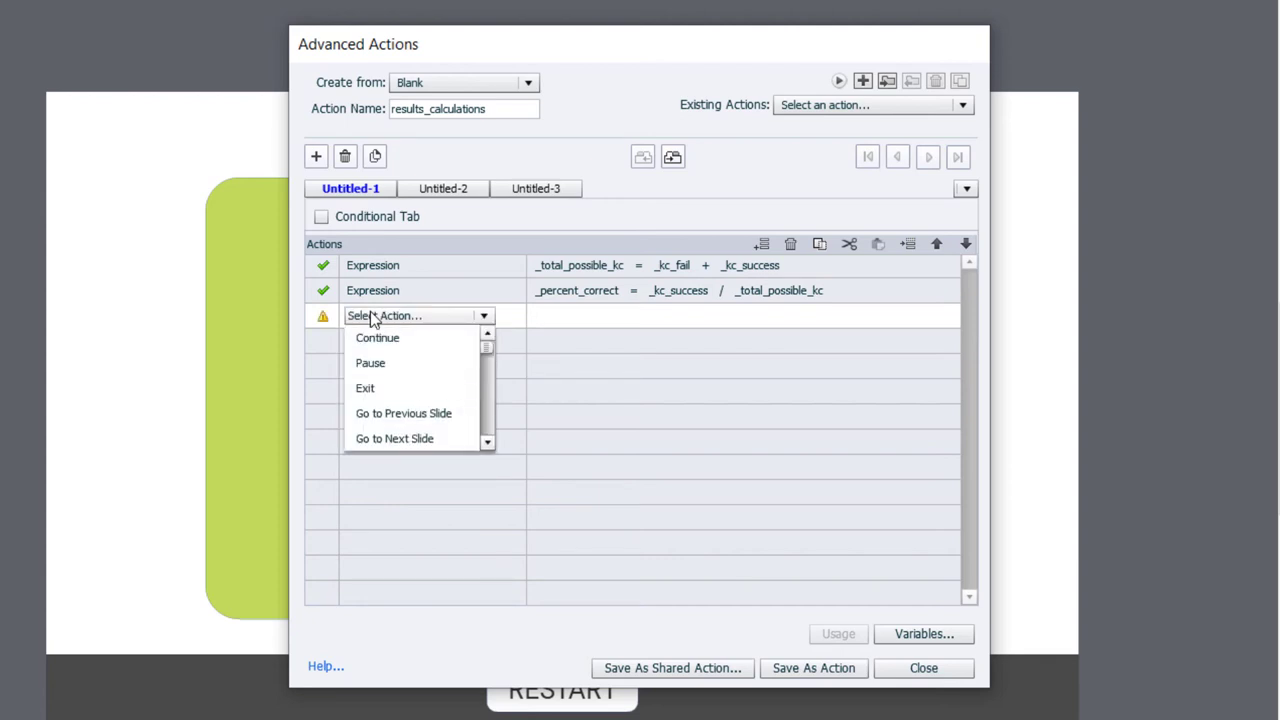
key("e")
key("e")
key("e")
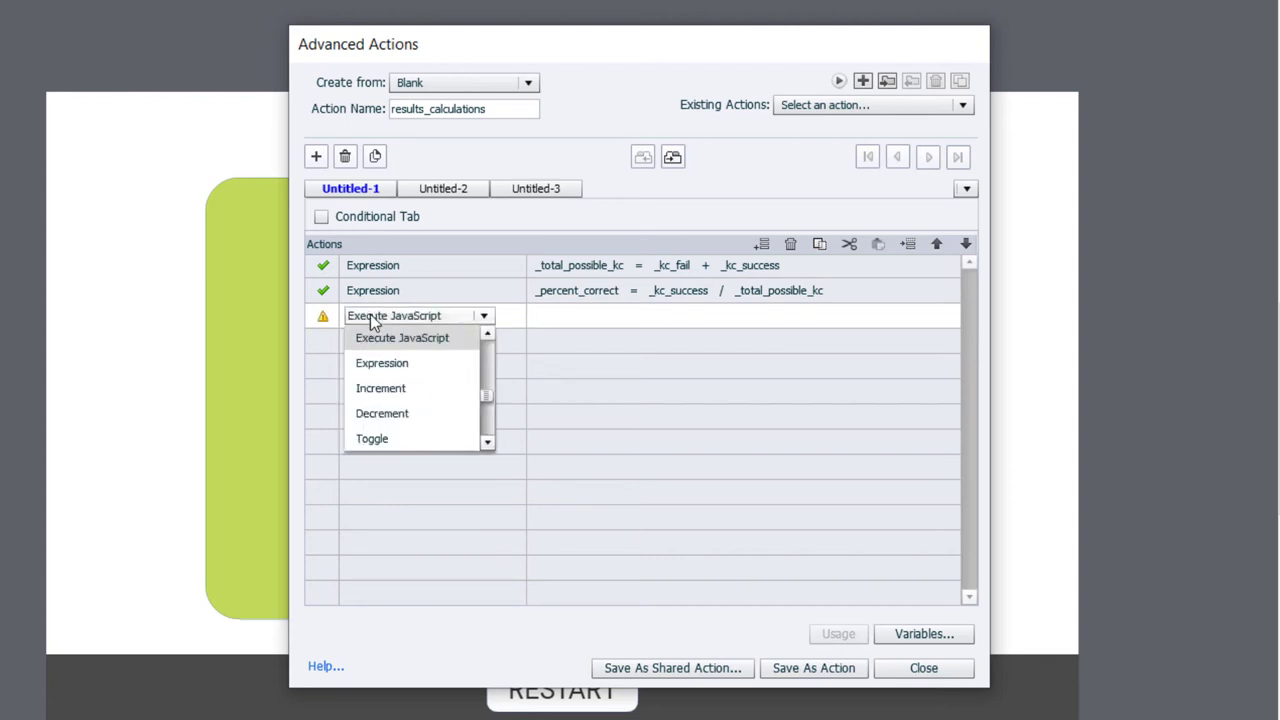
left_click(383, 363)
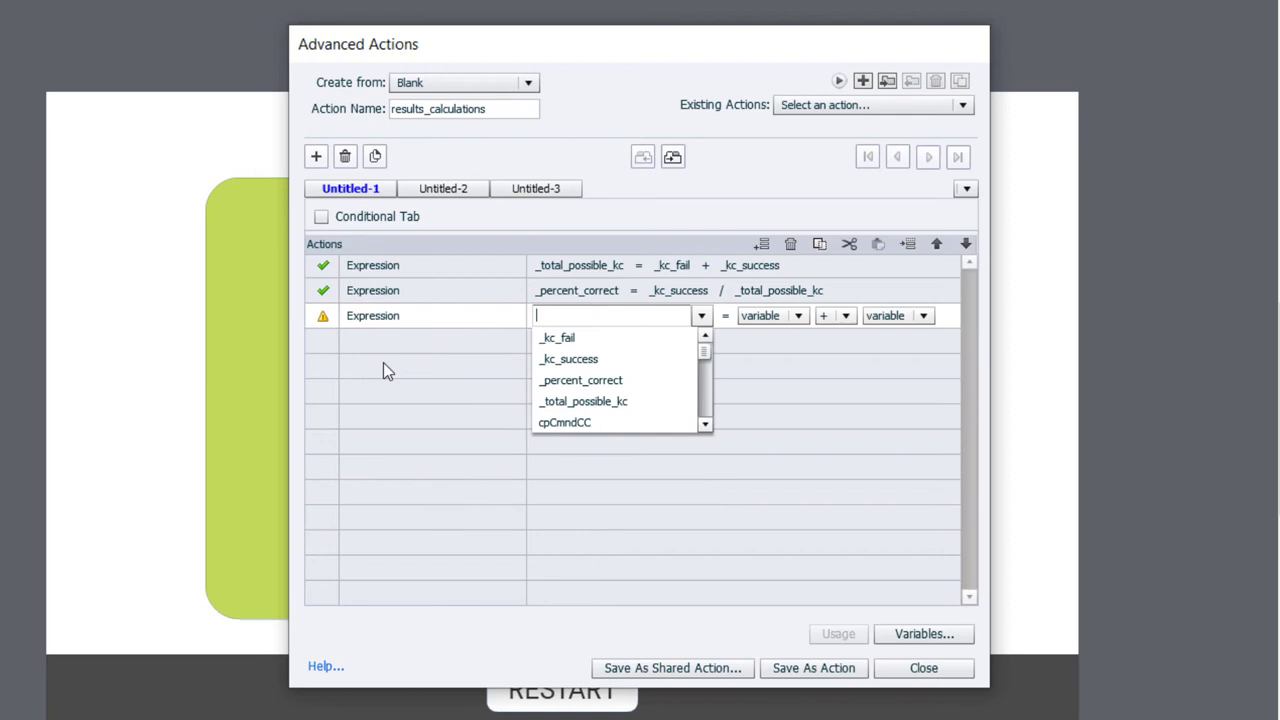
left_click(576, 379)
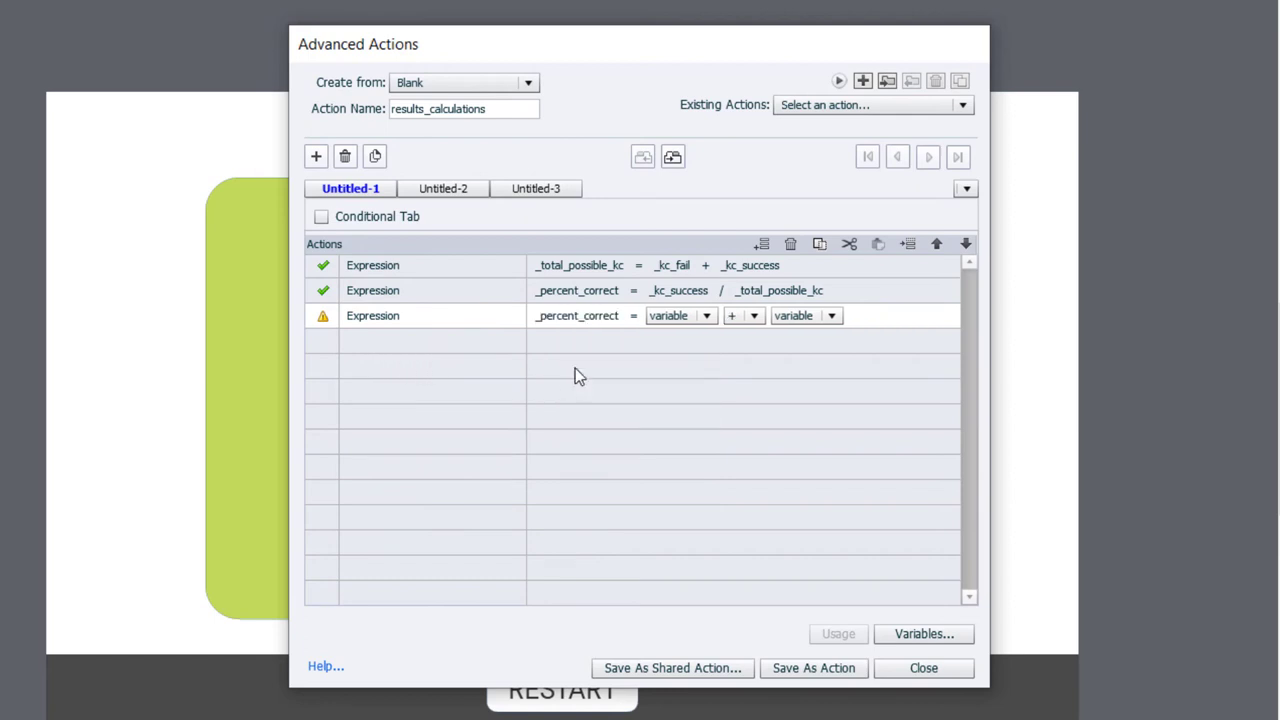
Complete the third expression as _percent_correct * 100, using a literal value for 100.
left_click(691, 315)
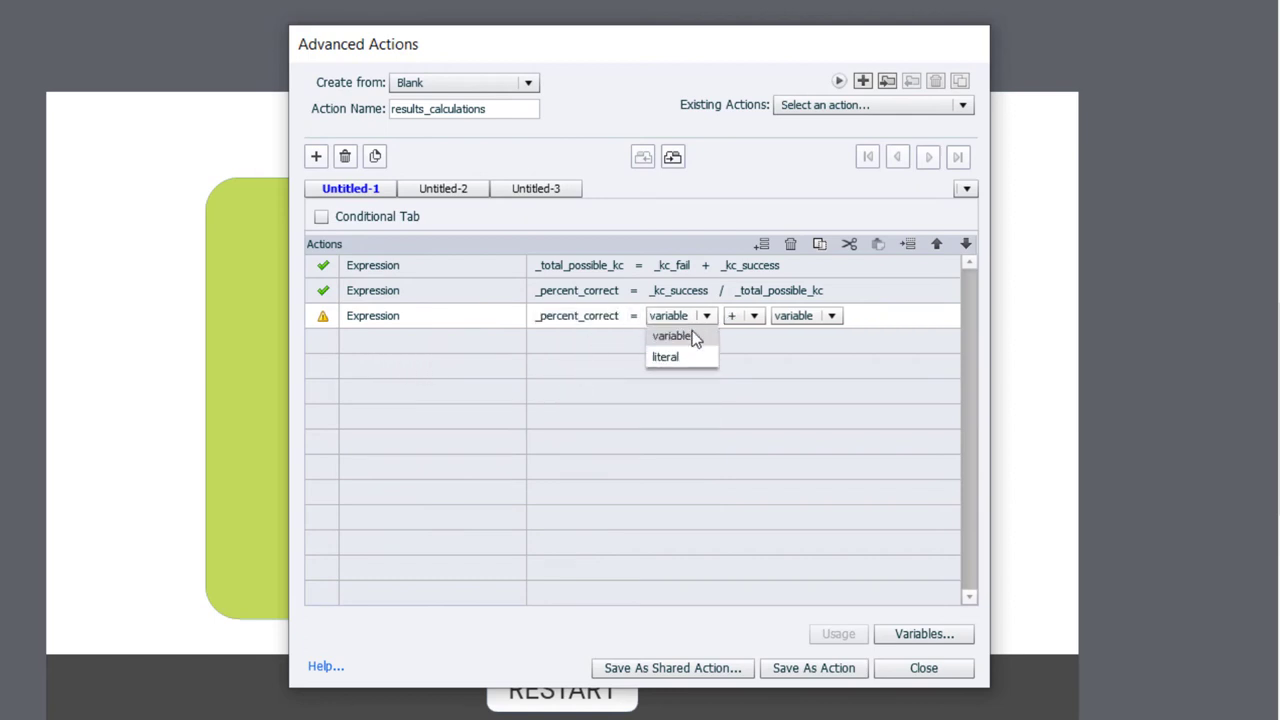
left_click(692, 341)
left_click(689, 397)
left_click(768, 315)
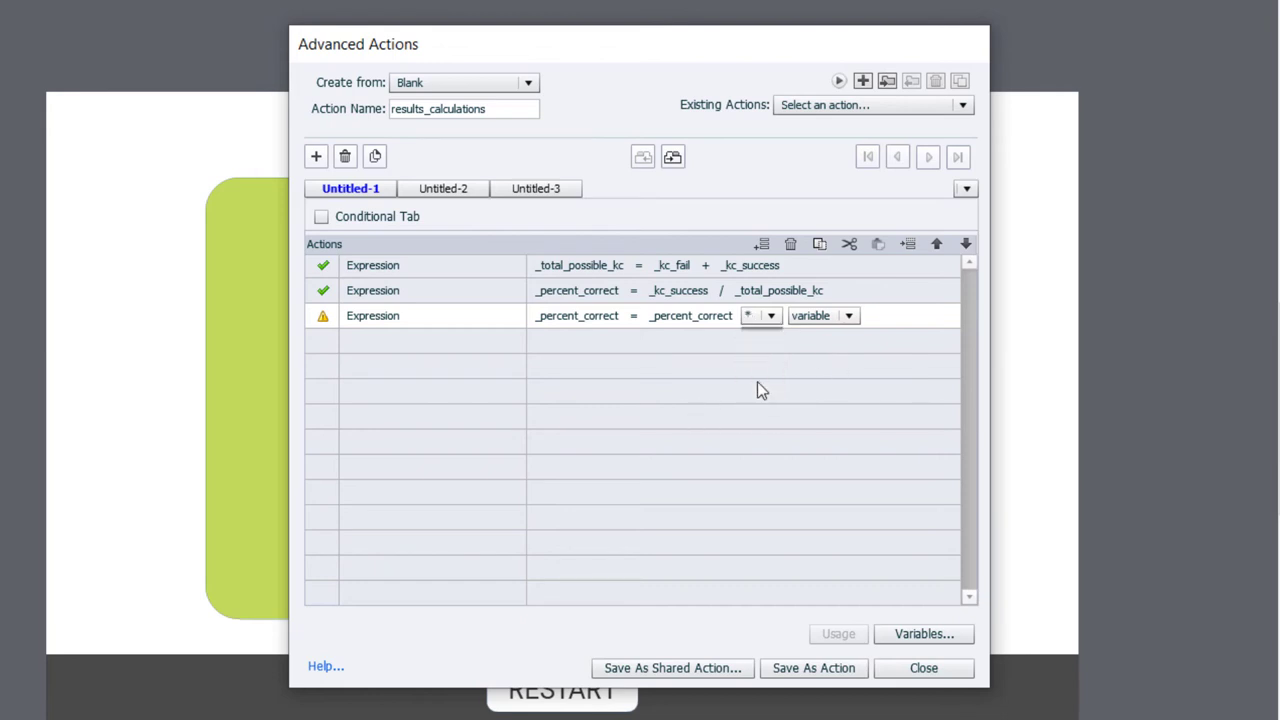
left_click(757, 381)
left_click(806, 320)
left_click(782, 362)
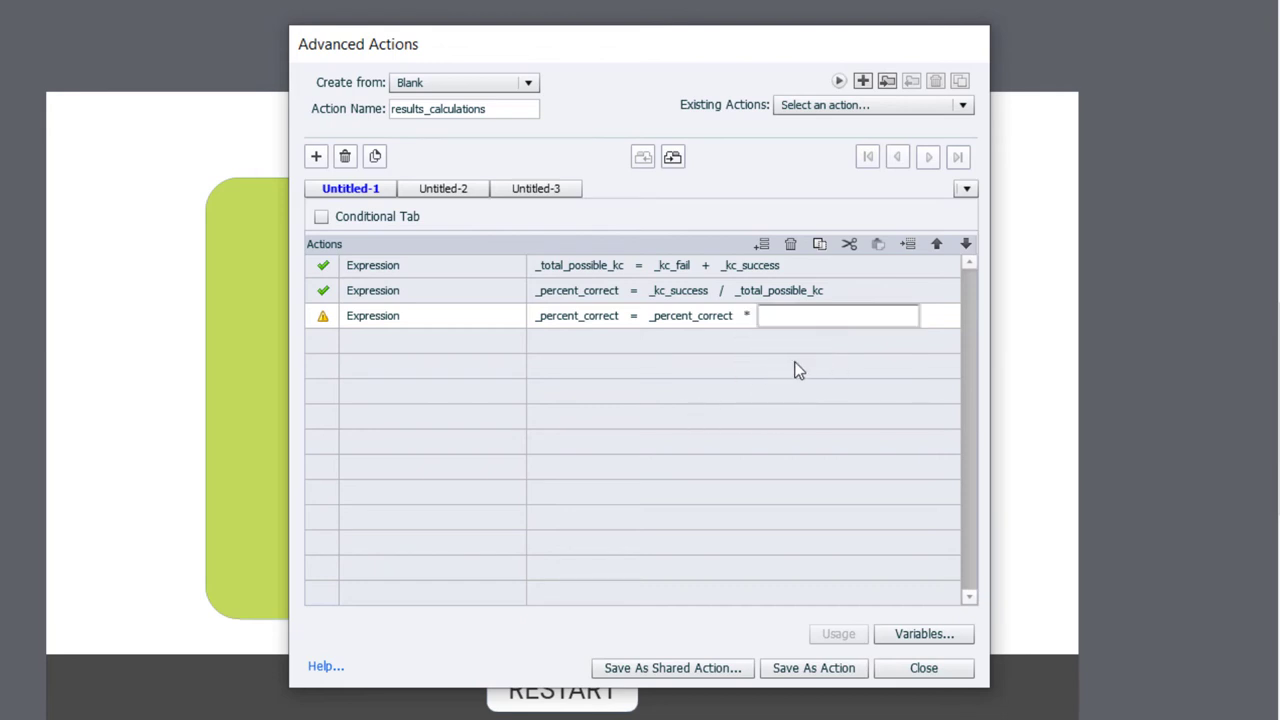
type("100")
left_click(548, 372)
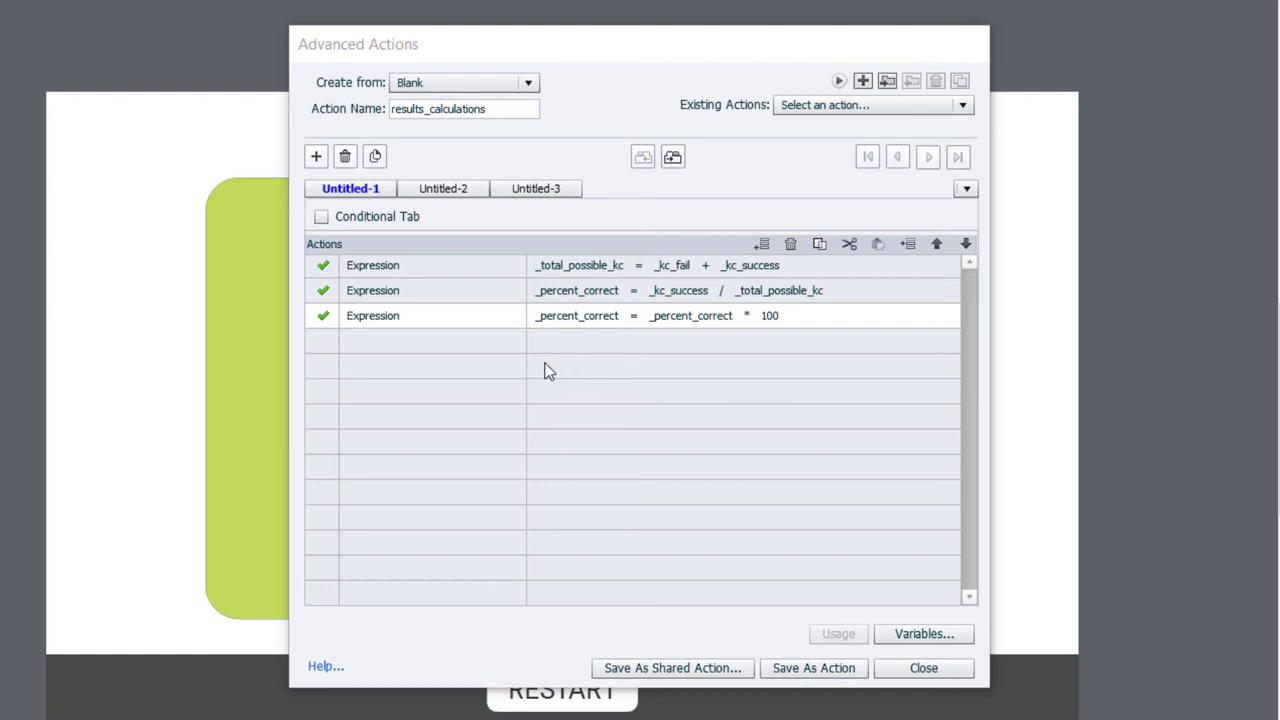
Add an Execute JavaScript action as the fourth action of results_calculations and open its script for editing.
double_click(369, 343)
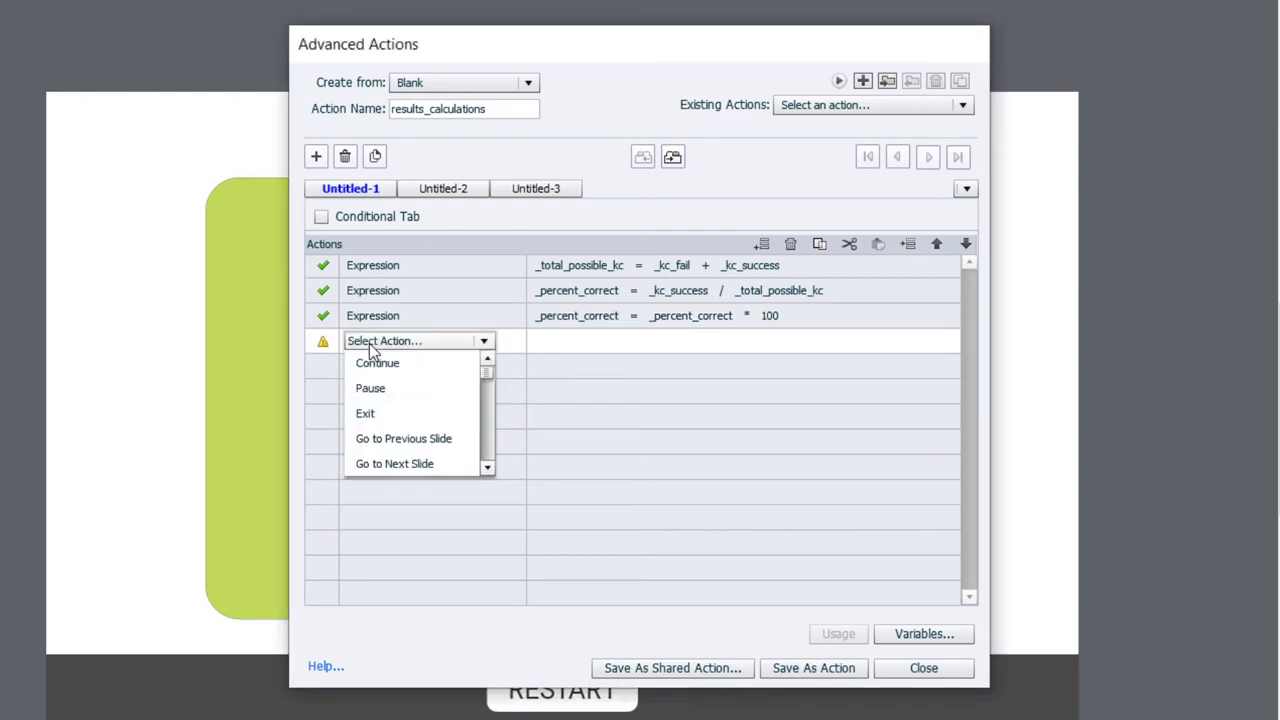
key("e")
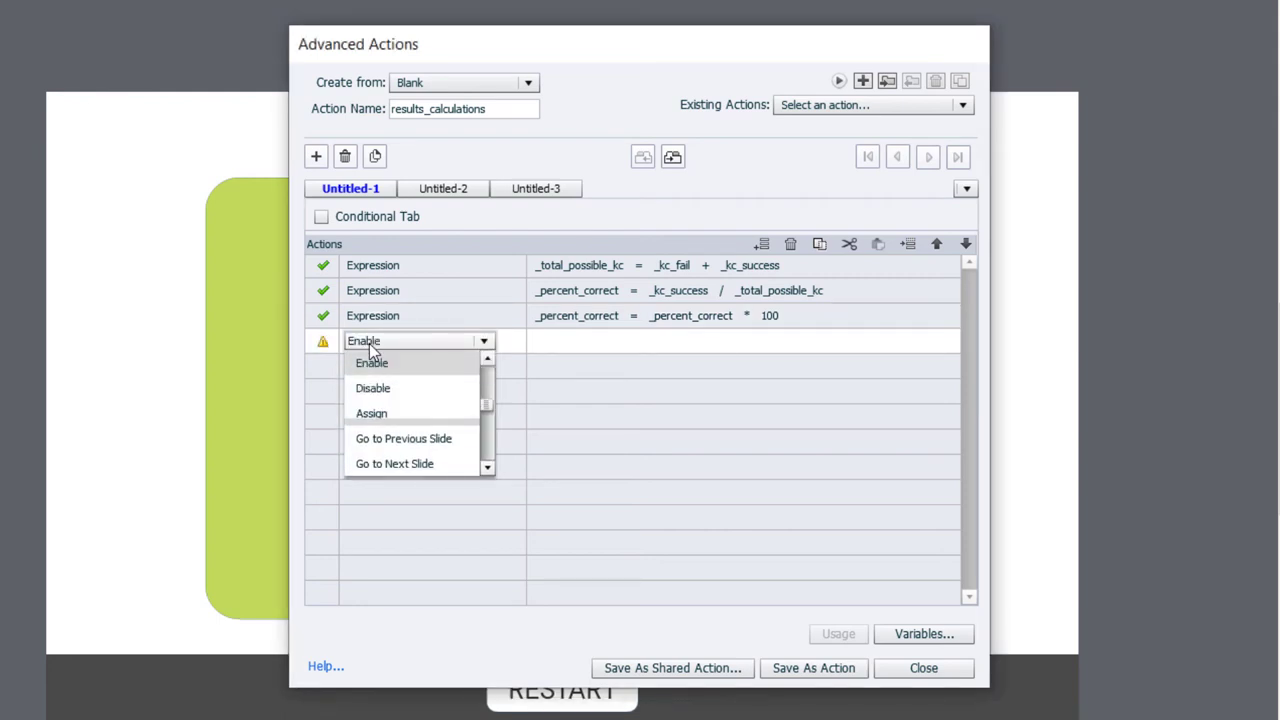
key("e")
left_click(385, 372)
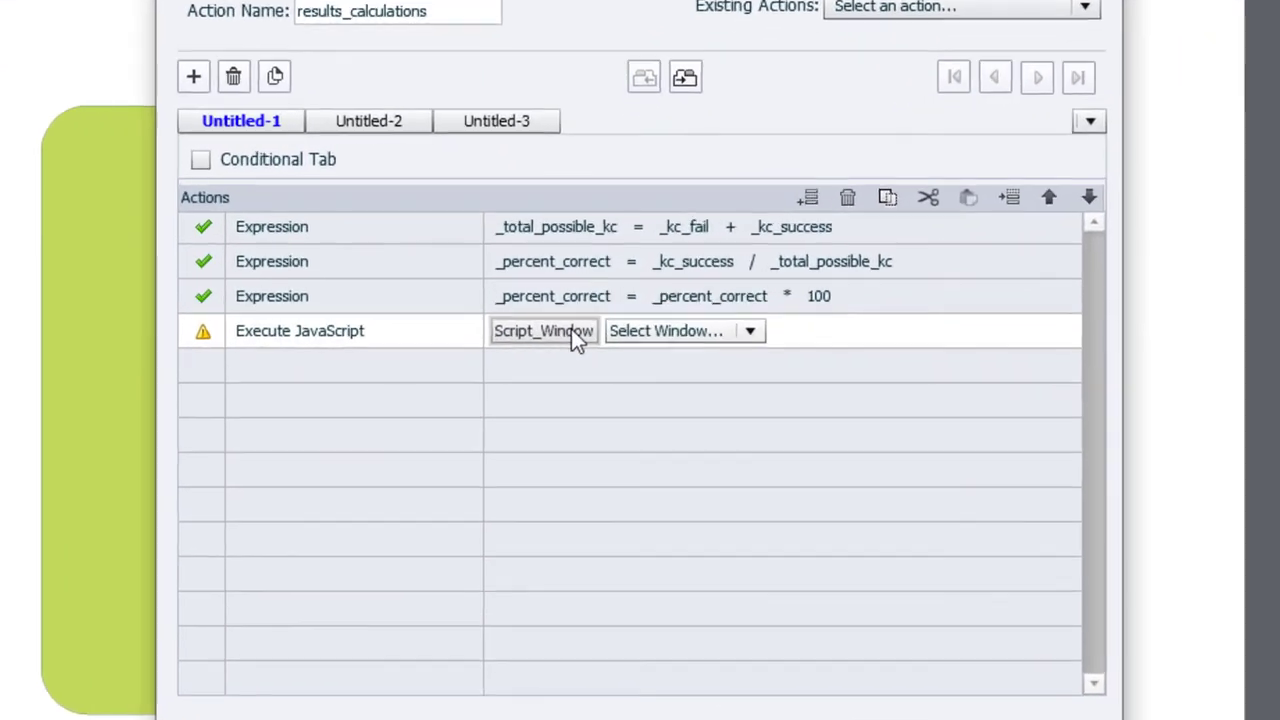
left_click(571, 331)
left_click(427, 210)
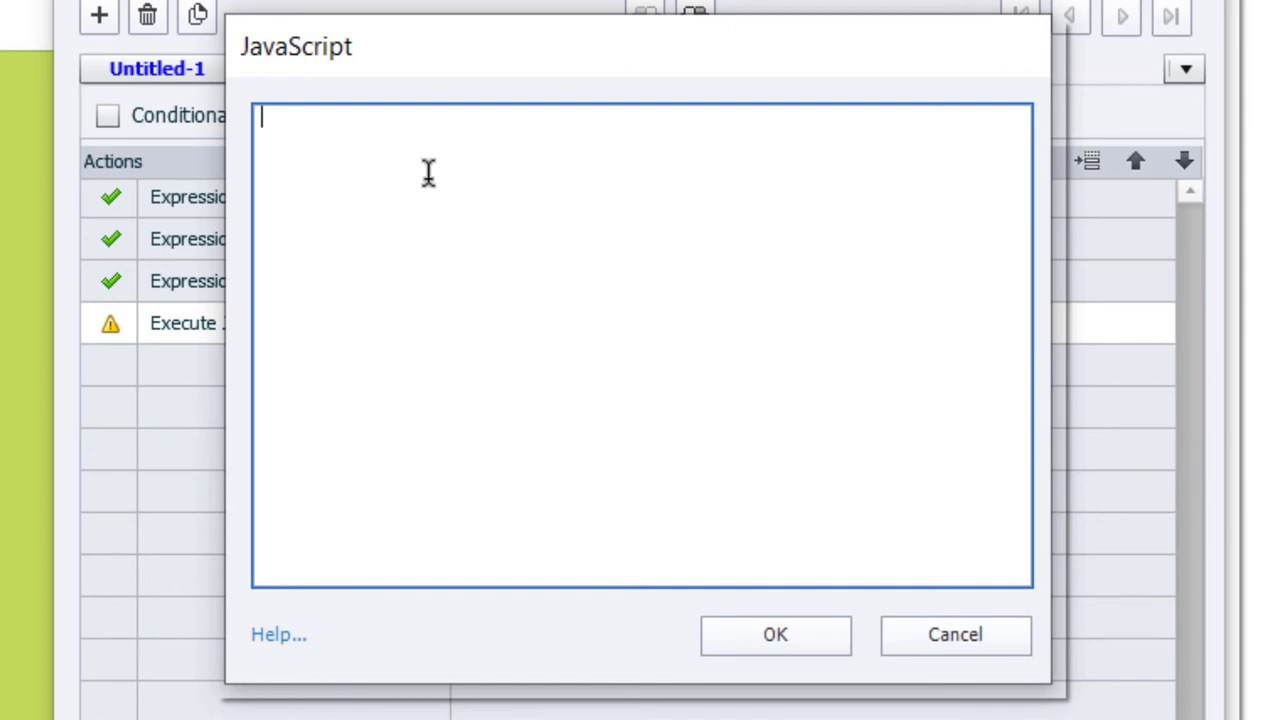
Write window.cpAPIInterface. and setVariableValue on separate script lines, and start a third line with (".
type("window")
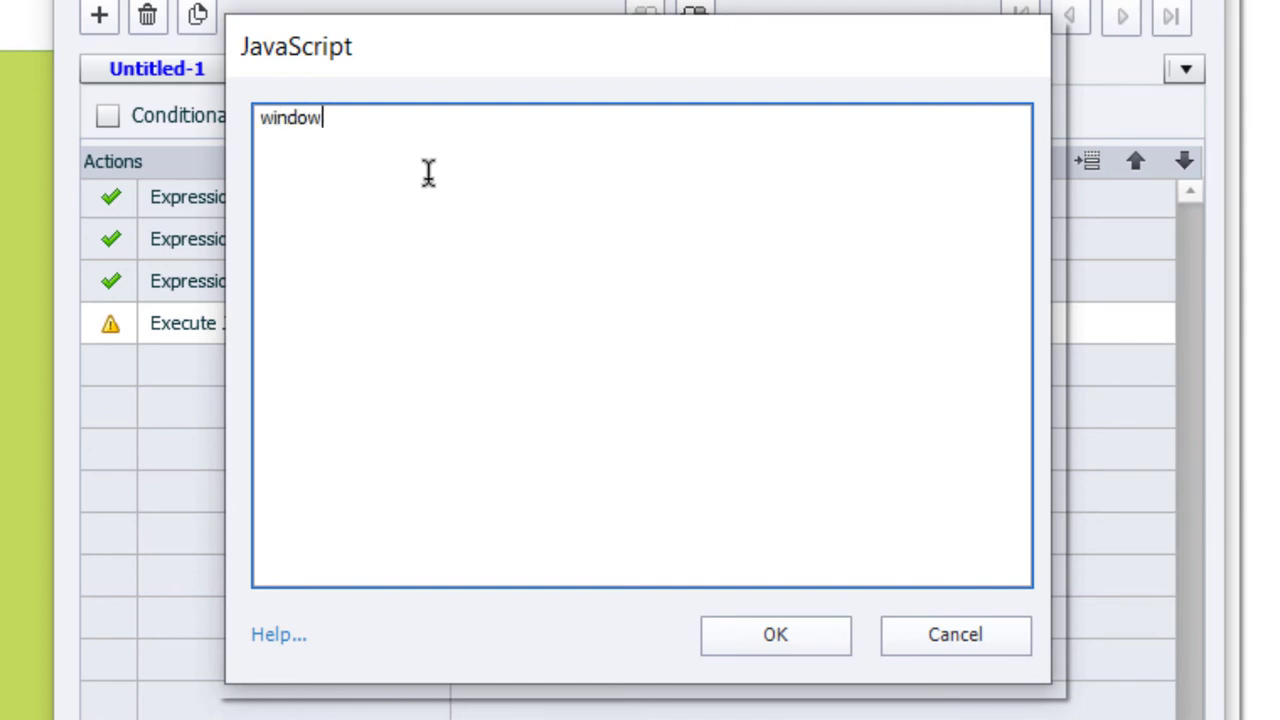
type(".cpAPIInt")
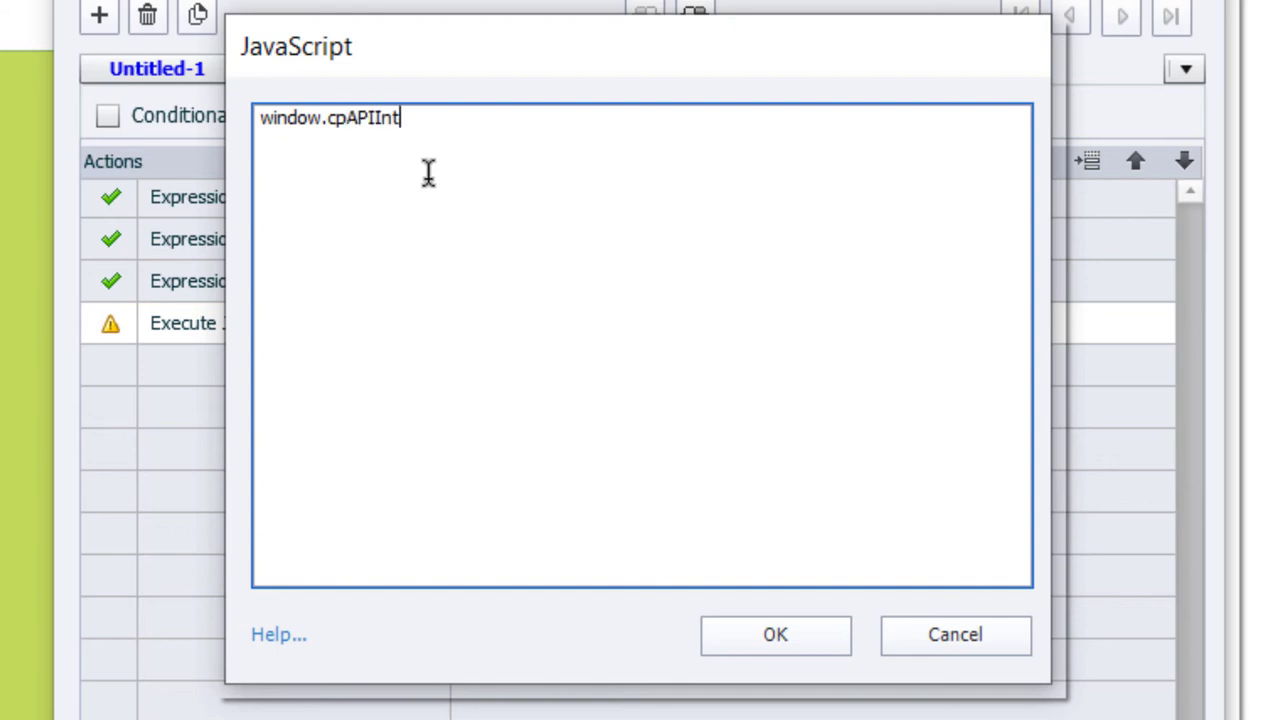
type("erface.")
key("Return")
type("setV")
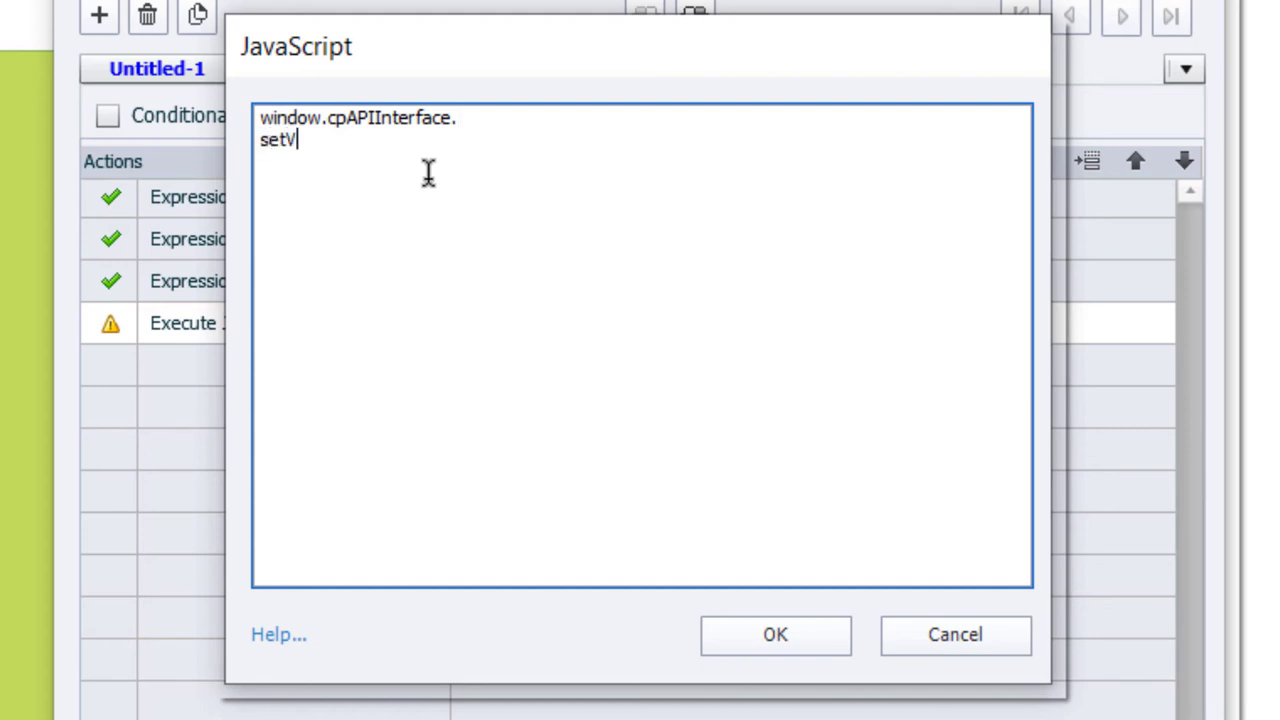
type("ariableValue")
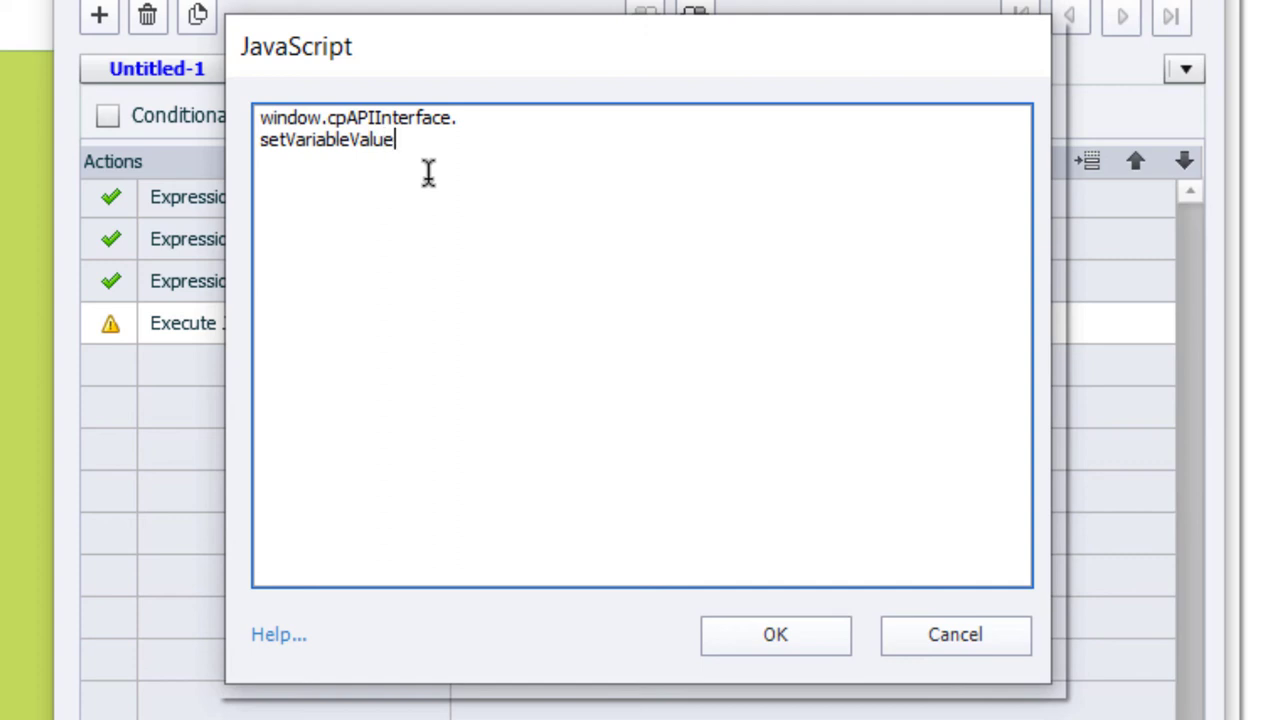
key("Return")
type("(\"")
Complete the script's third line as ("_percent_correct",Math.floor(_percent_correct)); and accept the script.
left_click_drag(474, 51, 871, 57)
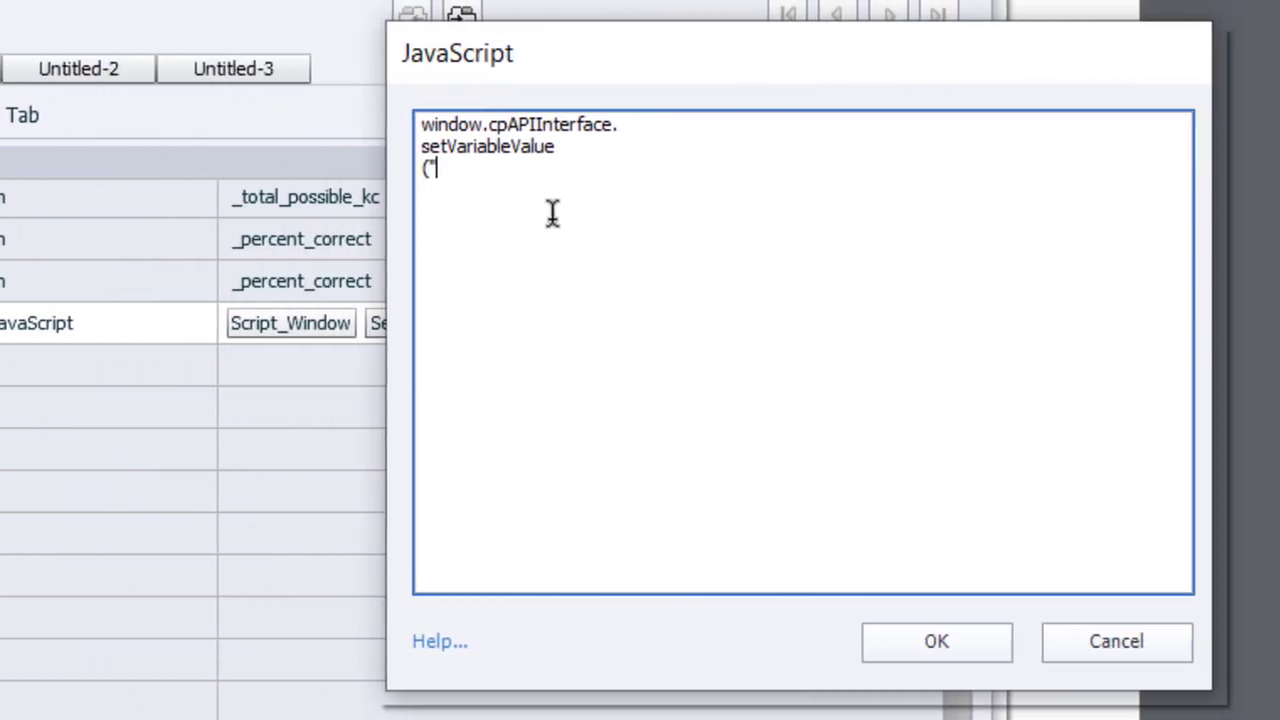
type("_percent")
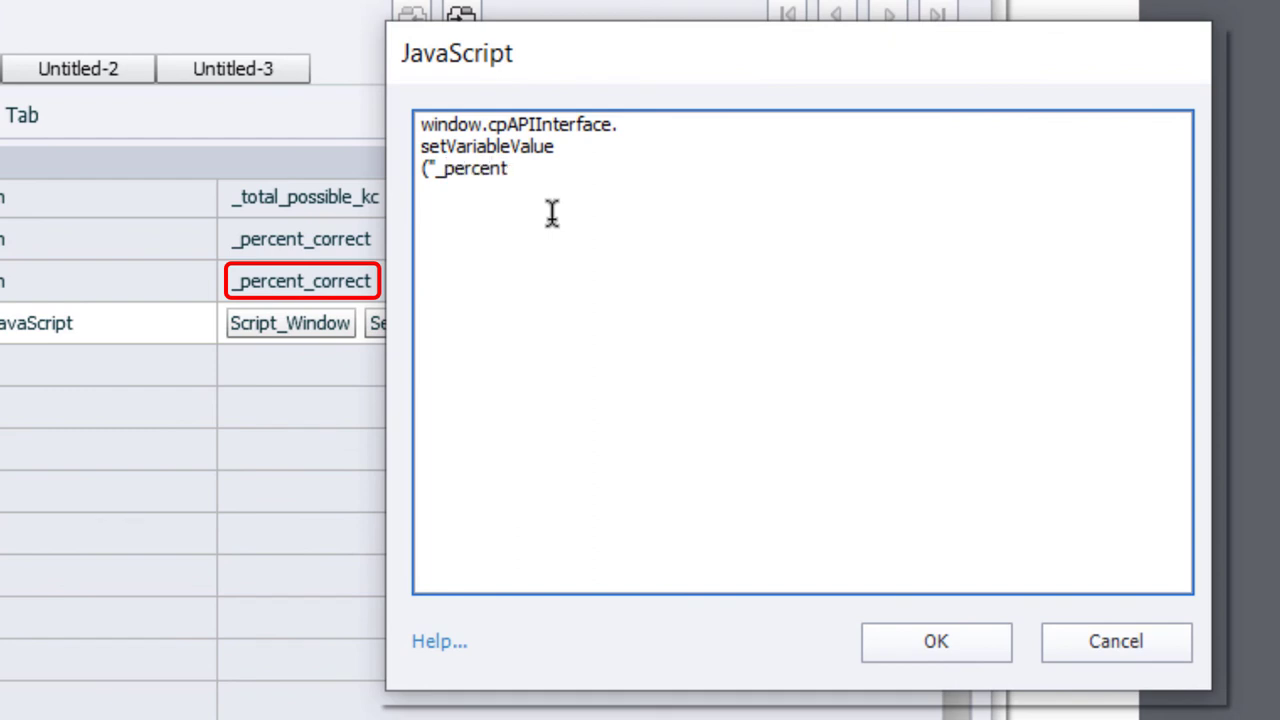
type("_correct\"")
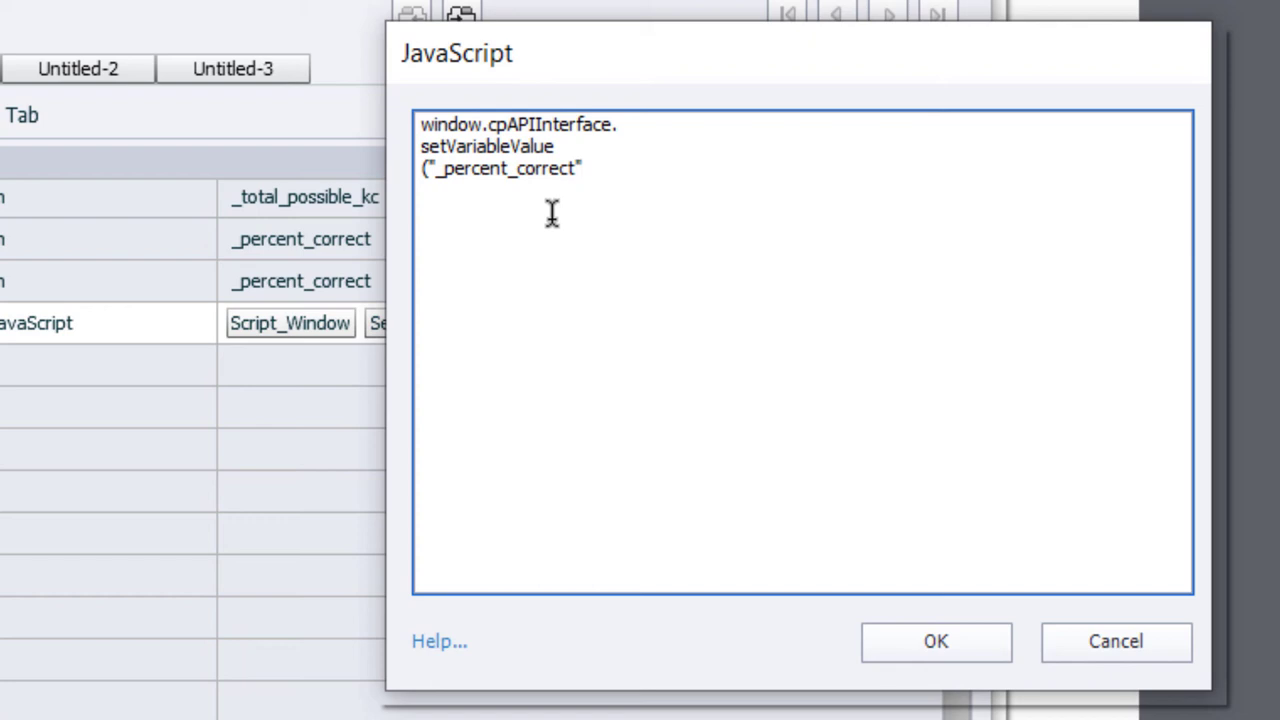
type(",Math")
type(".floor(_")
type("percent")
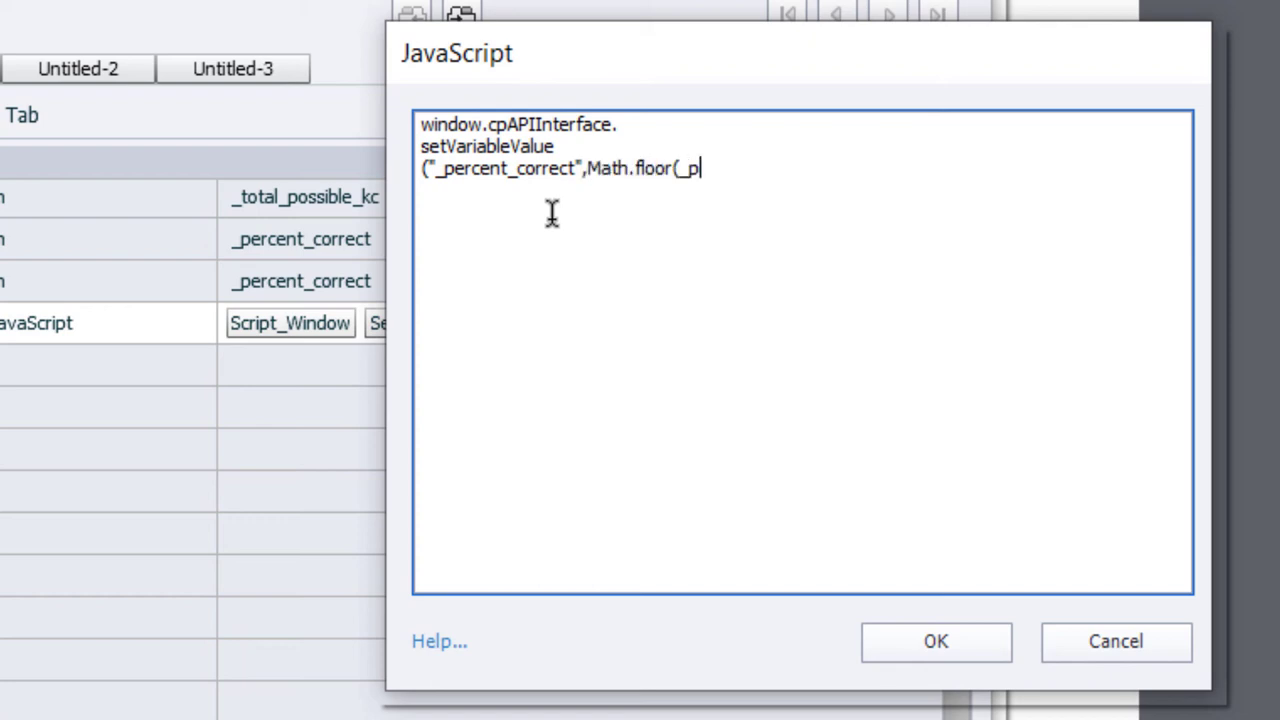
type("_correct")
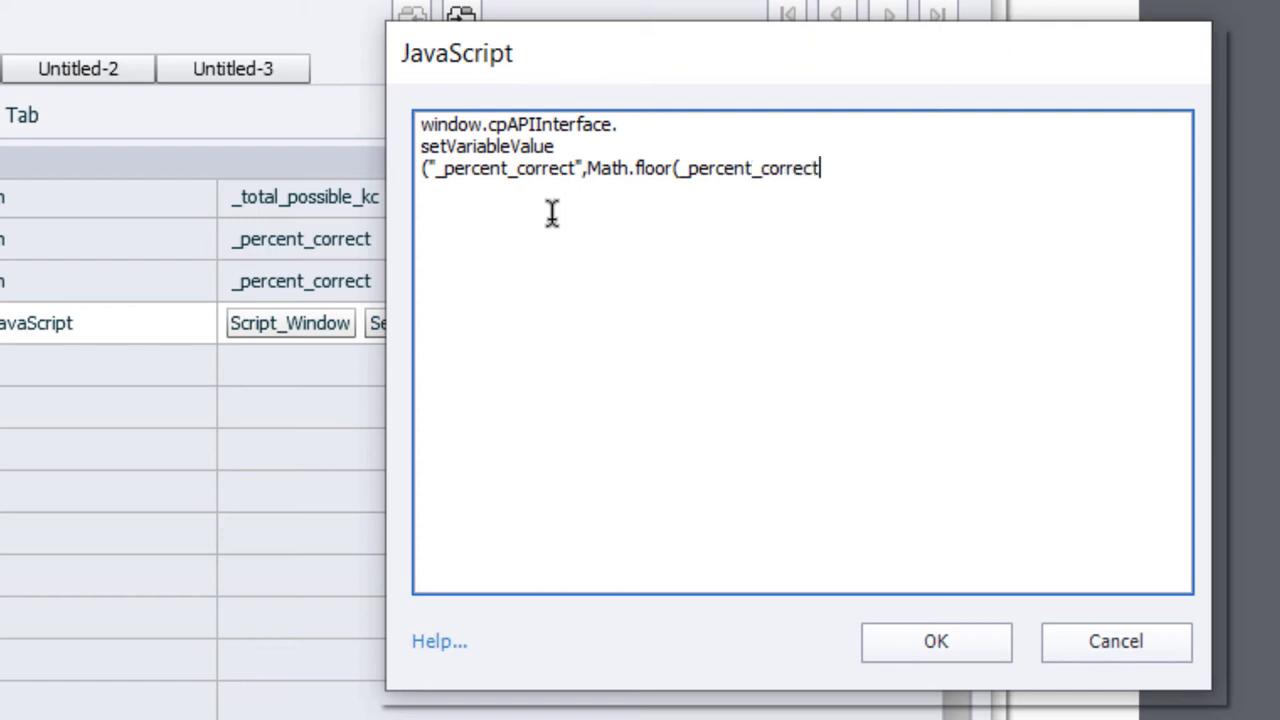
type("));")
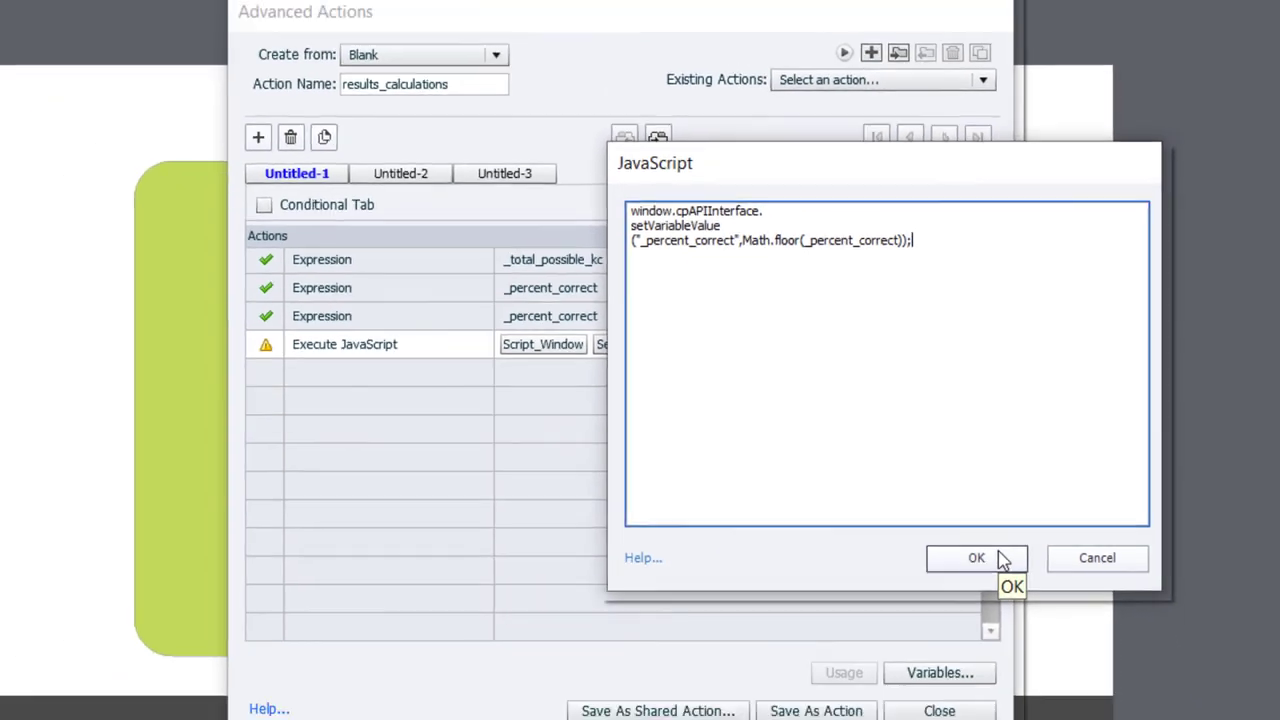
left_click(936, 641)
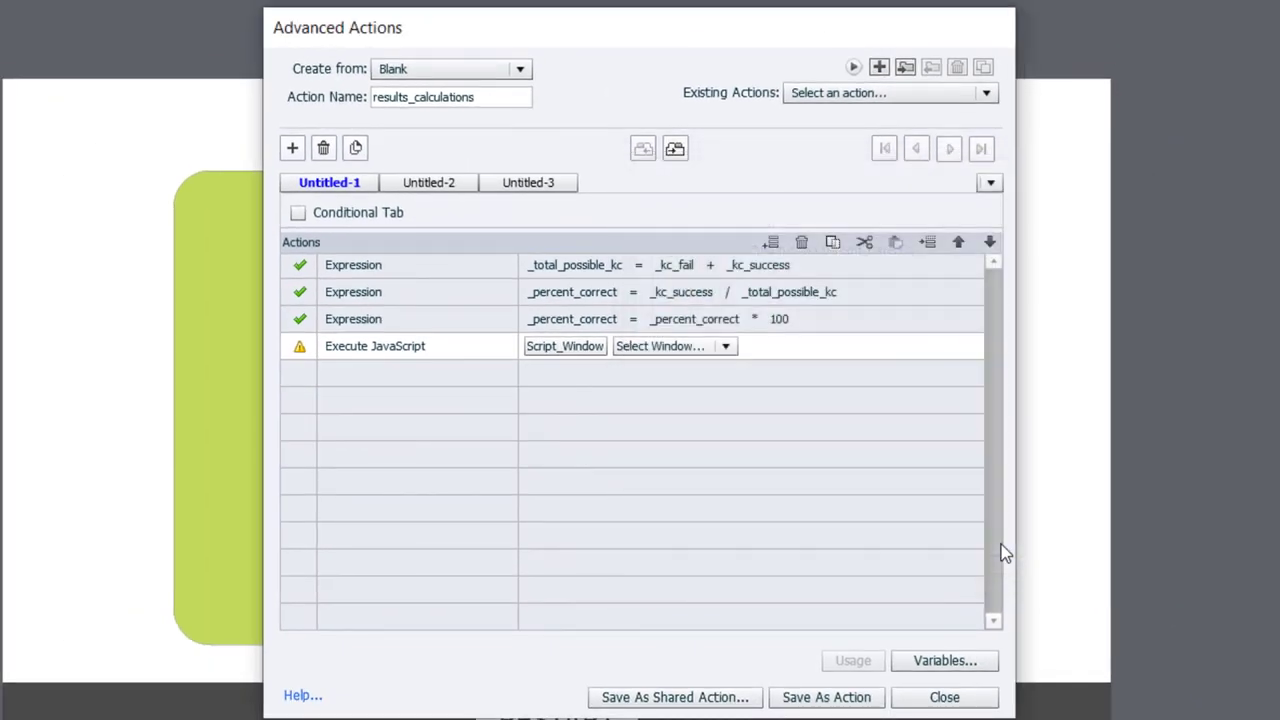
Set the Execute JavaScript action's window to current and save results_calculations as an advanced action.
left_click(694, 350)
left_click(684, 413)
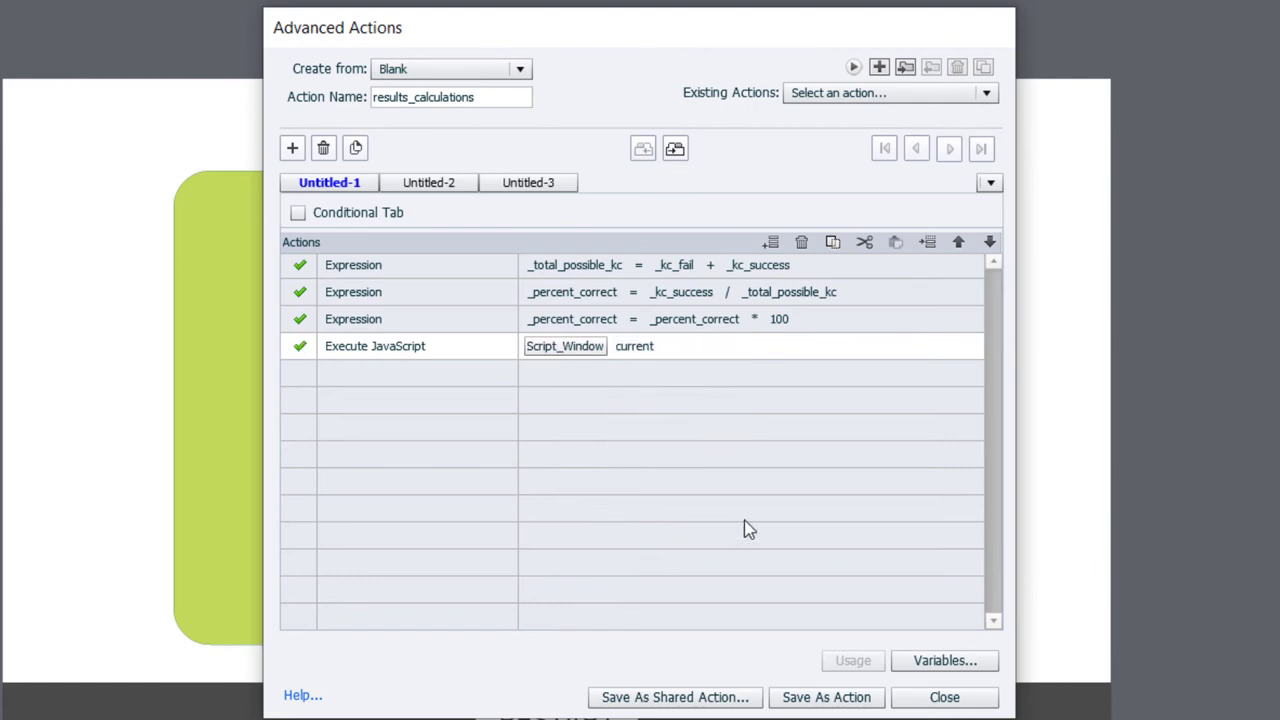
left_click(828, 699)
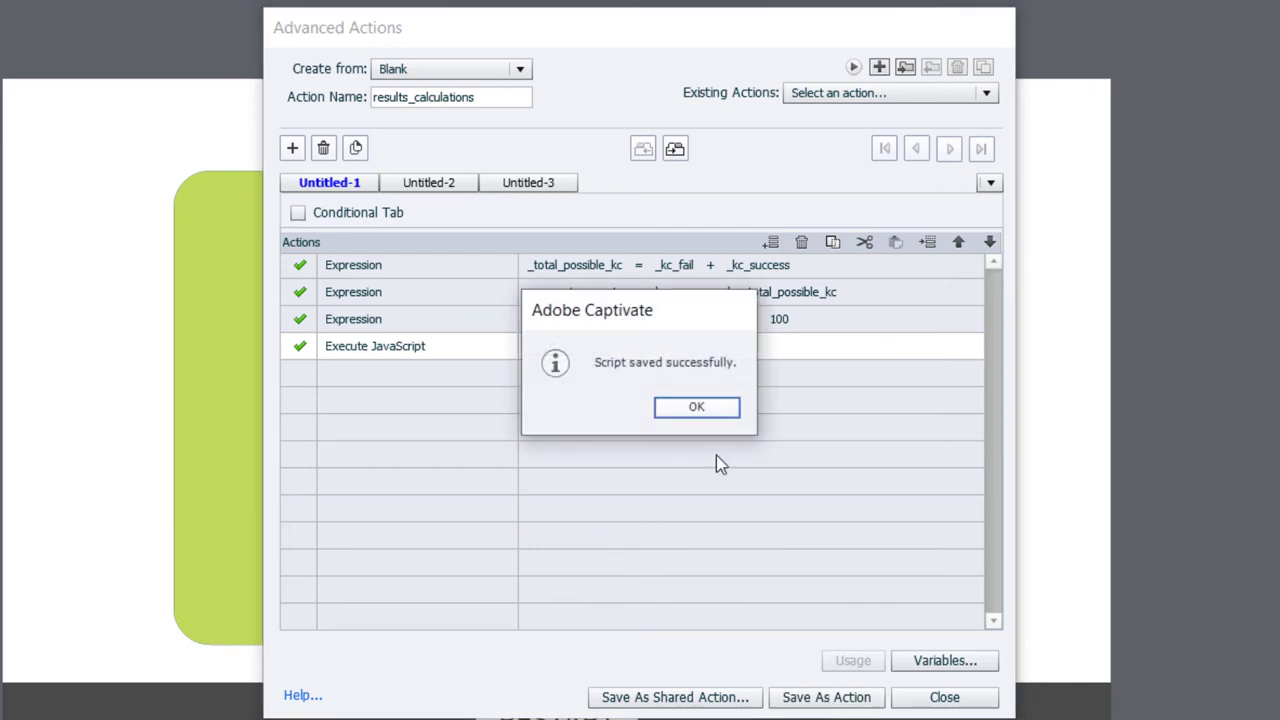
left_click(688, 406)
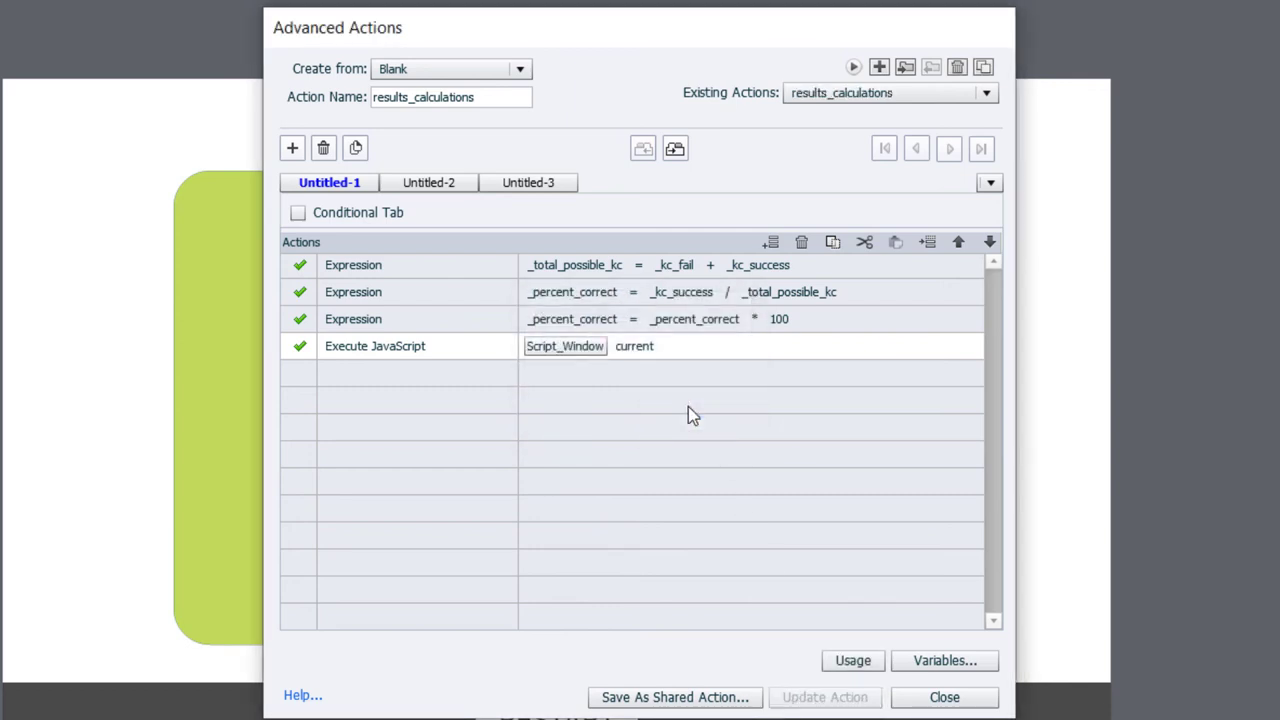
Close the advanced actions editor and set the results slide's On Enter script to results_calculations.
left_click(944, 697)
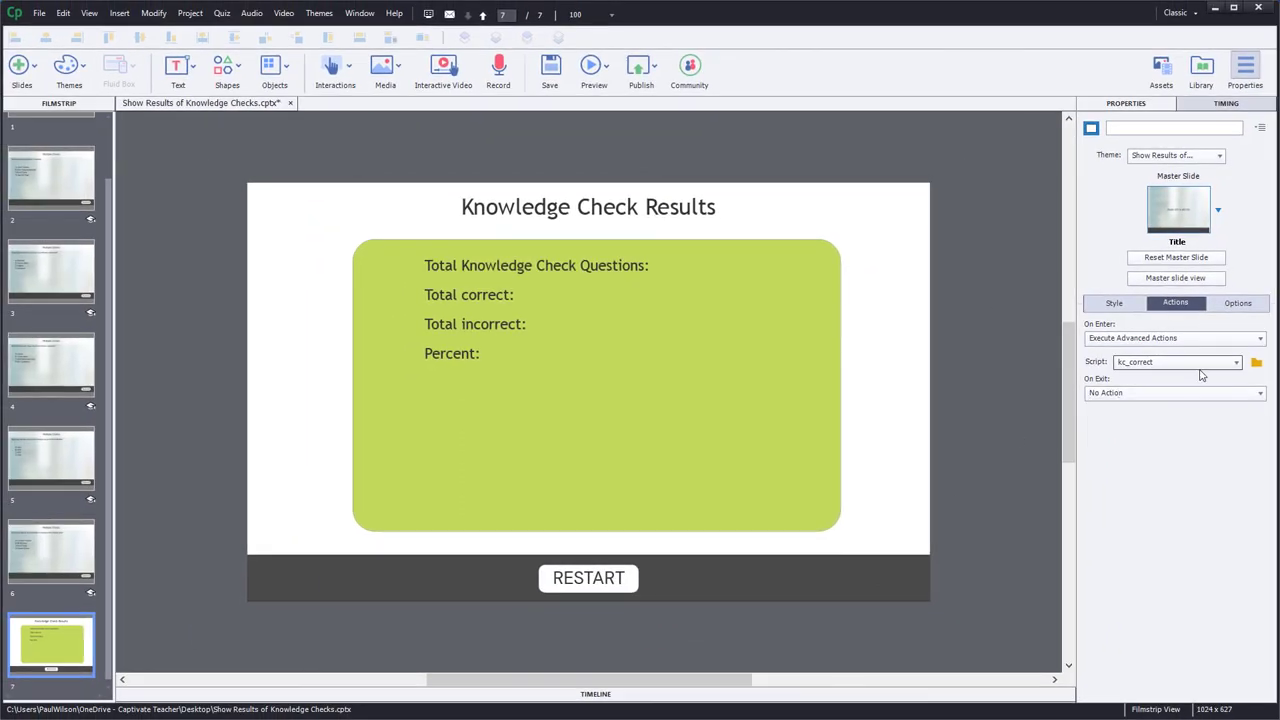
left_click(1199, 364)
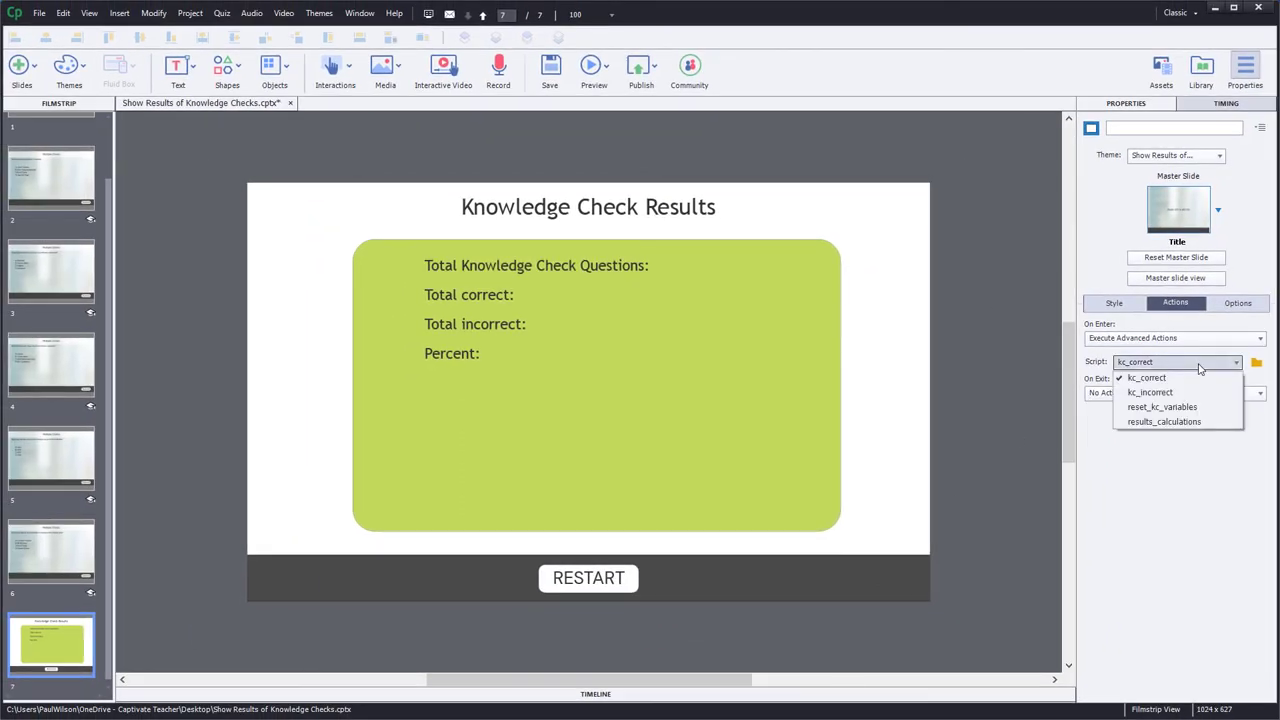
left_click(1184, 425)
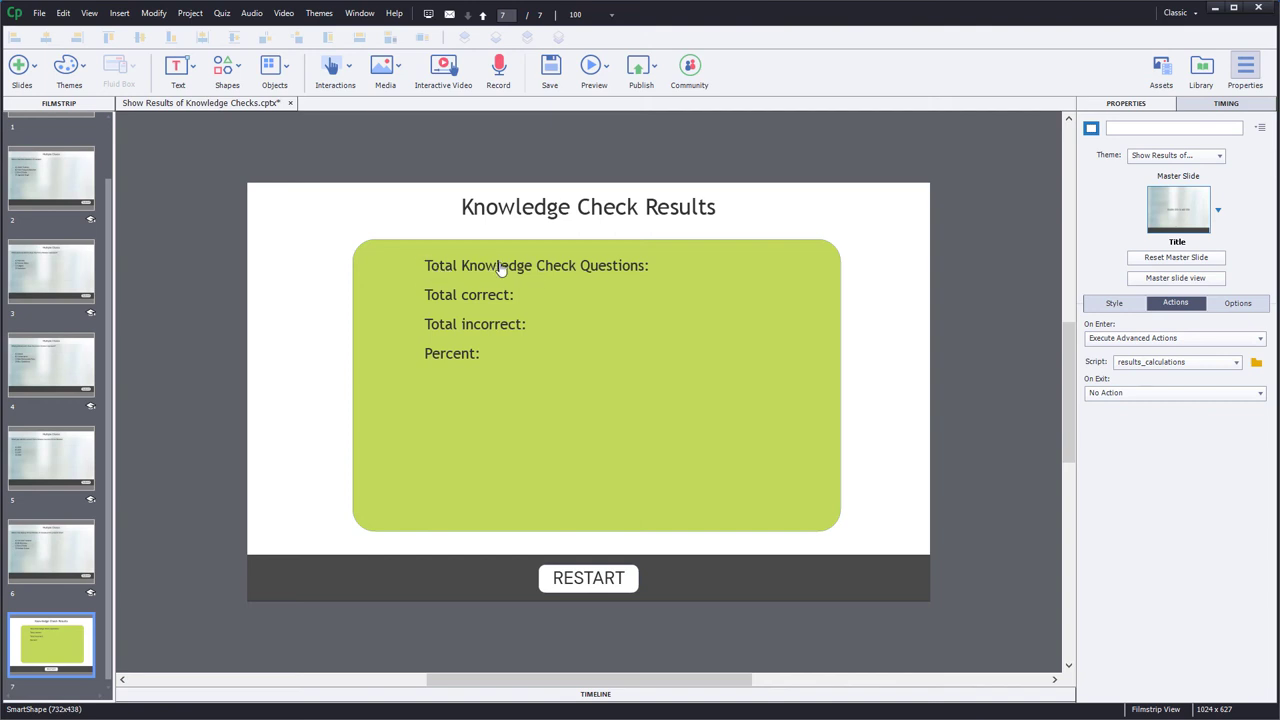
Insert the user variable _total_possible_kc after "Total Knowledge Check Questions:" in the green results box.
double_click(659, 266)
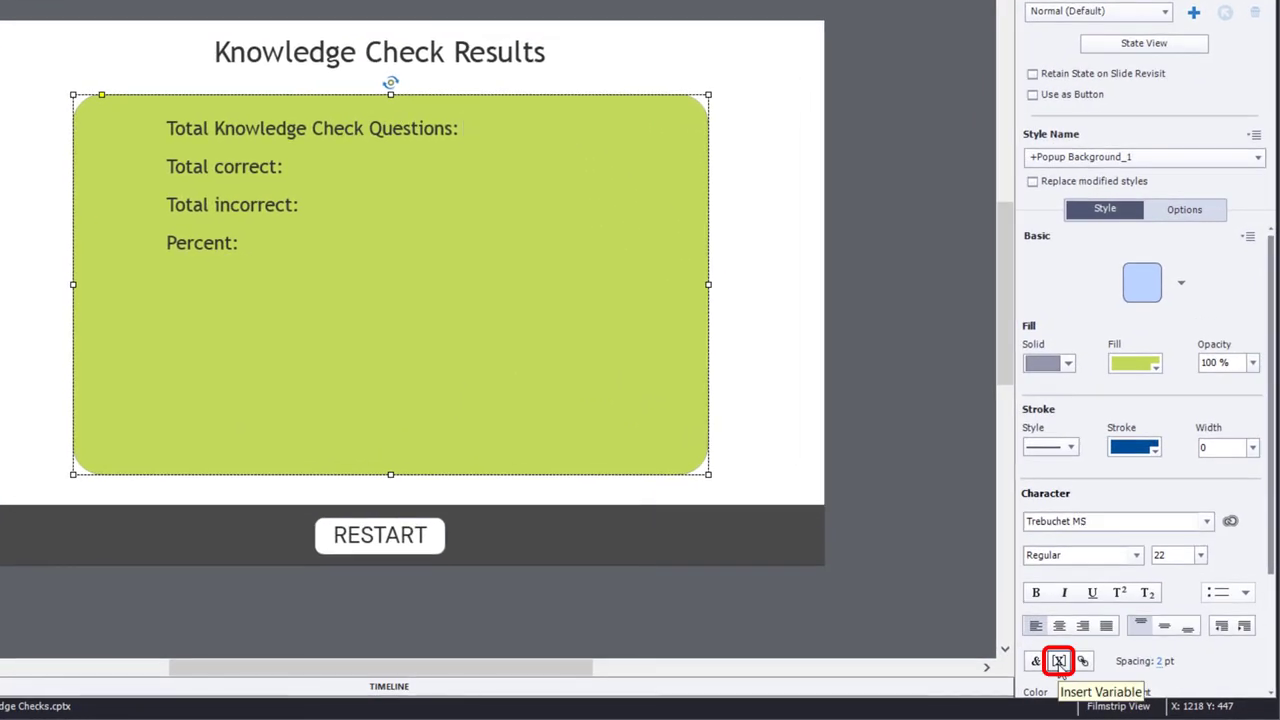
left_click(1059, 661)
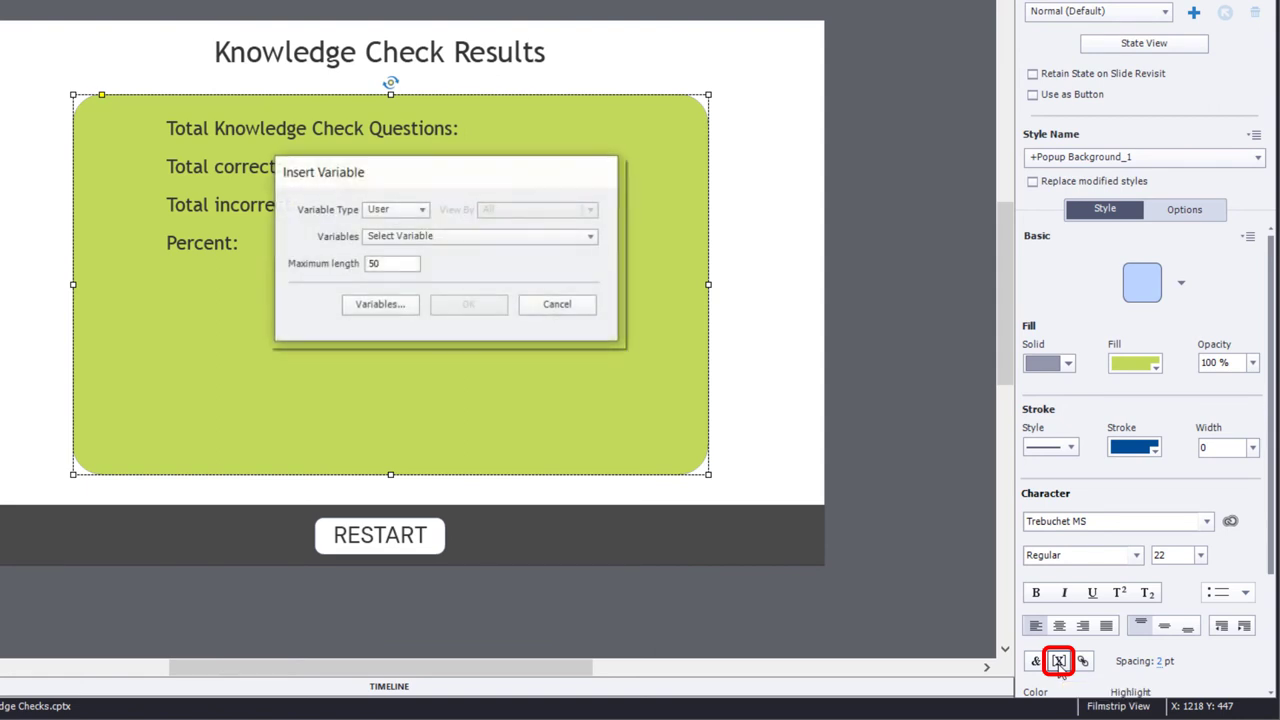
left_click(415, 240)
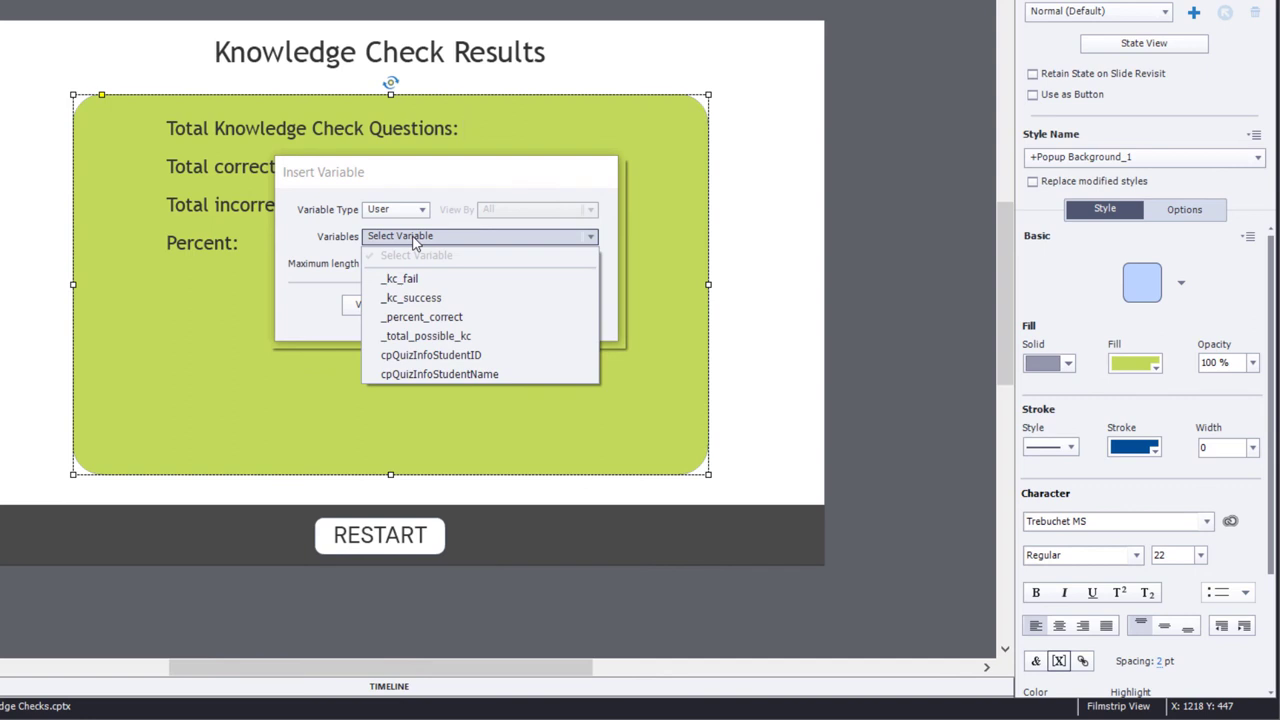
left_click(455, 338)
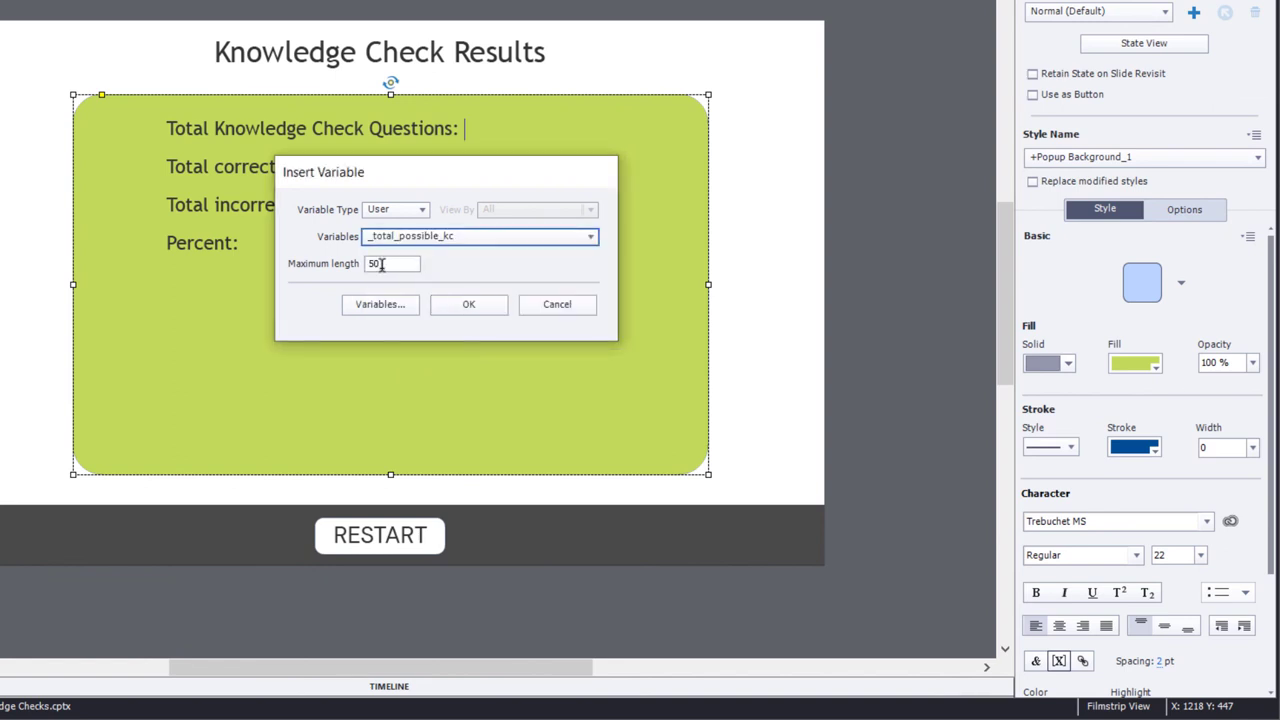
left_click(481, 305)
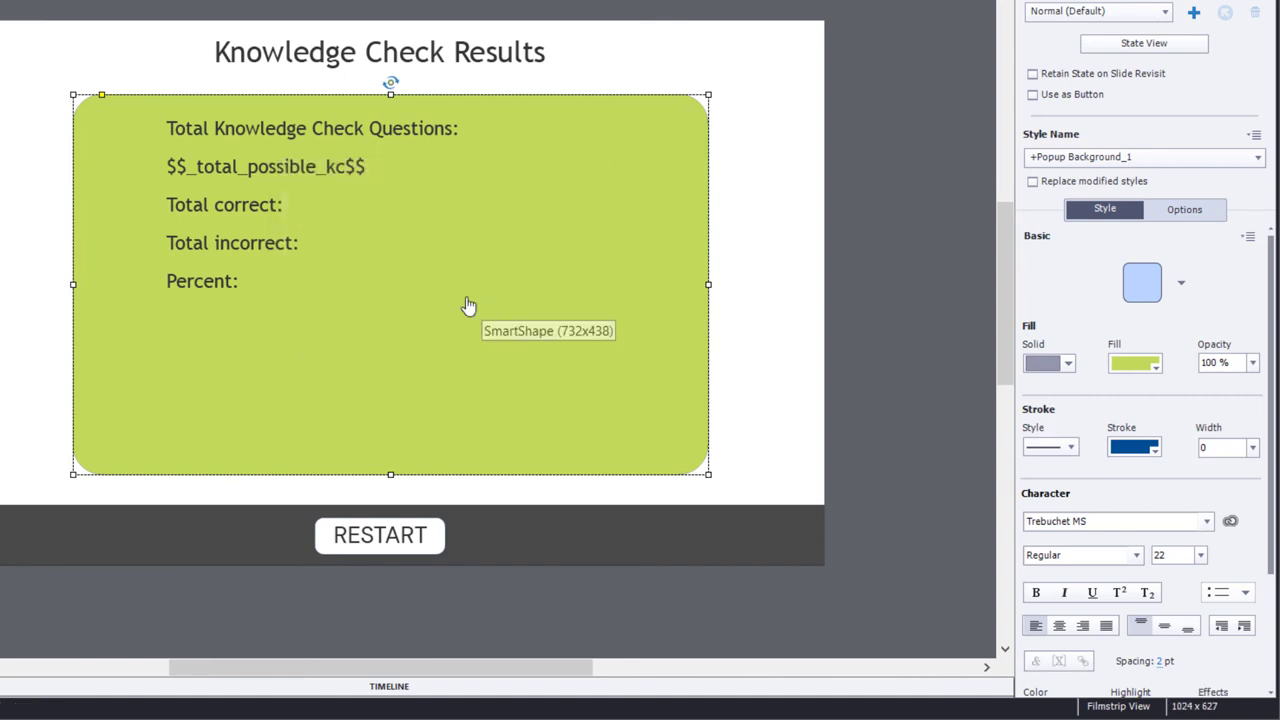
Insert the user variable _kc_success after "Total correct:" in the results box.
left_click(315, 204)
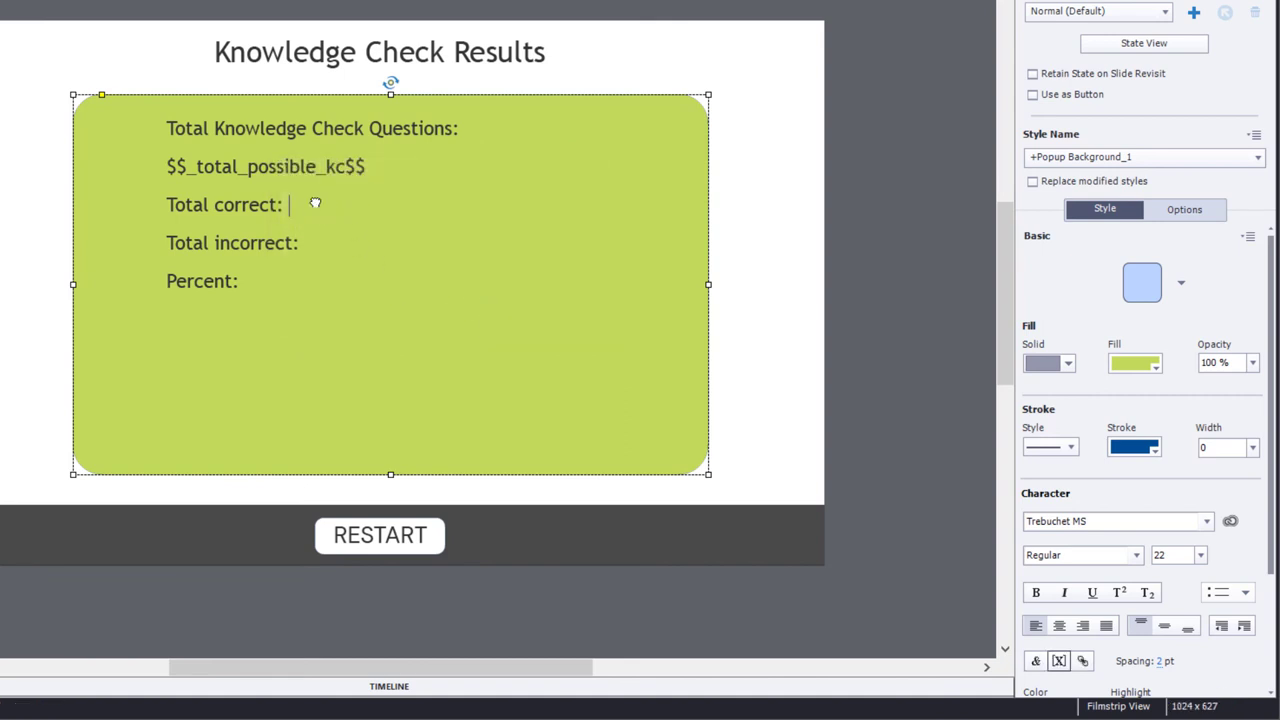
left_click(1060, 662)
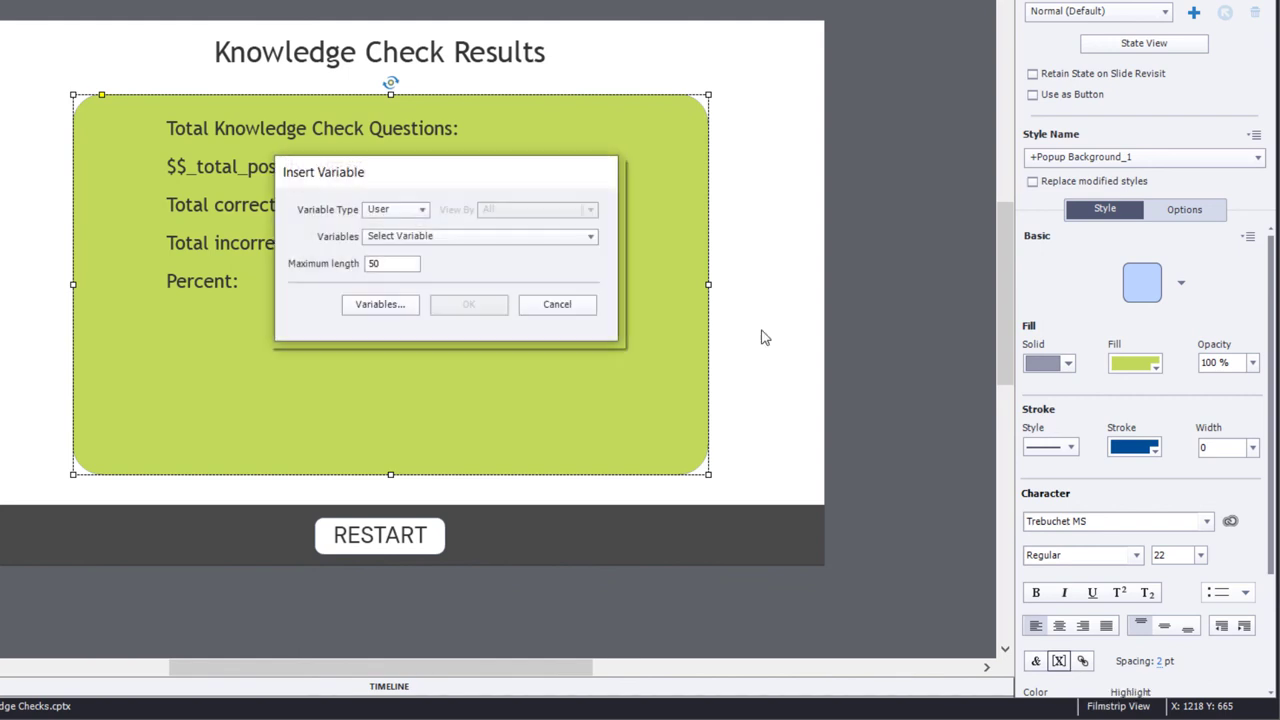
left_click(421, 242)
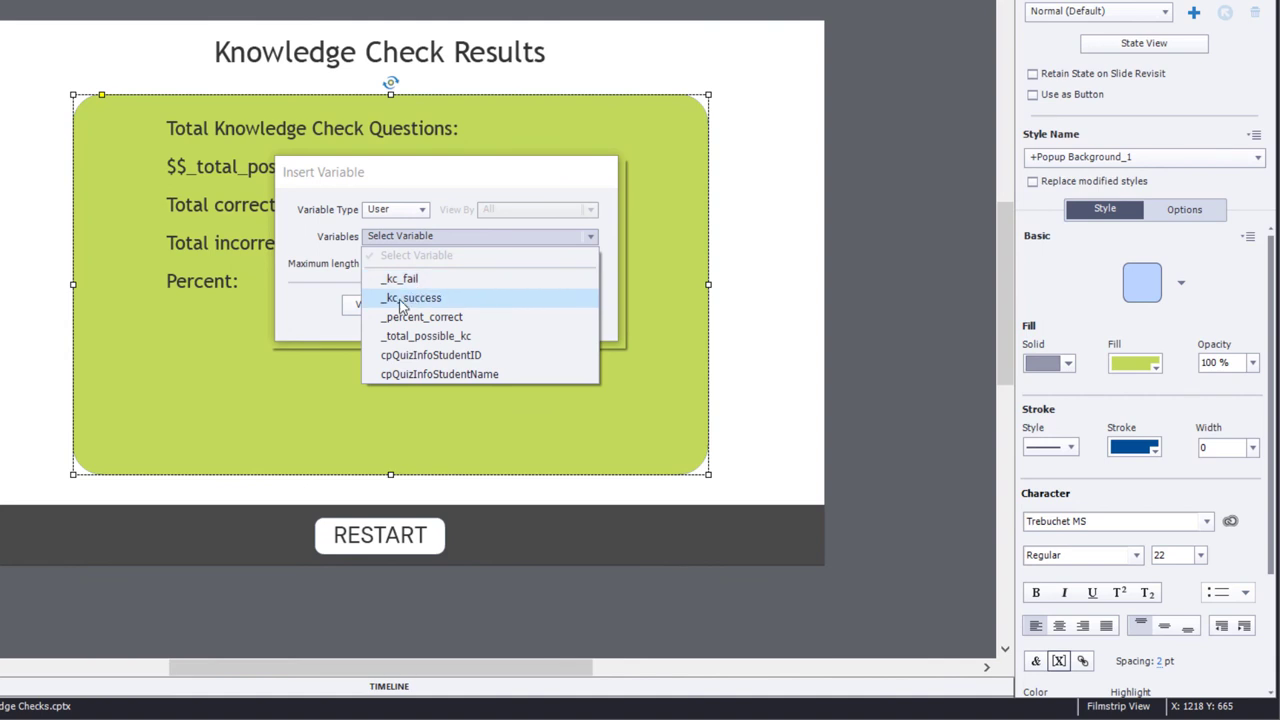
left_click(421, 300)
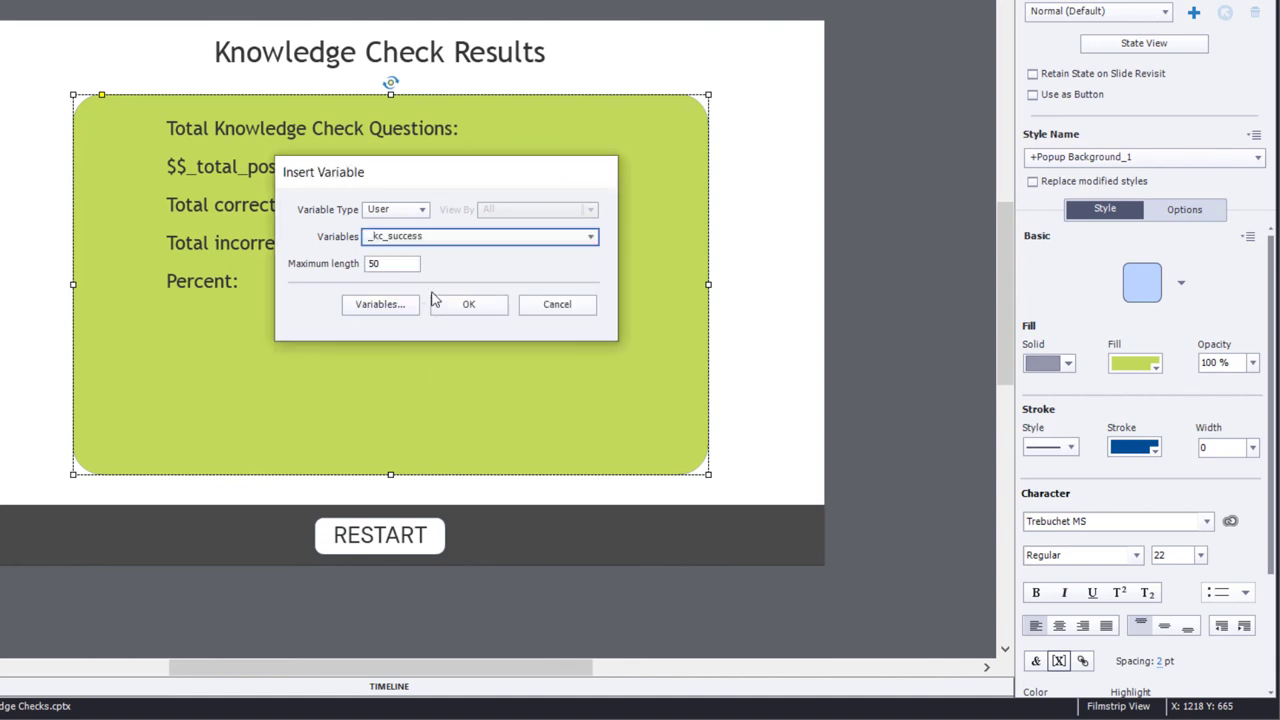
left_click(482, 304)
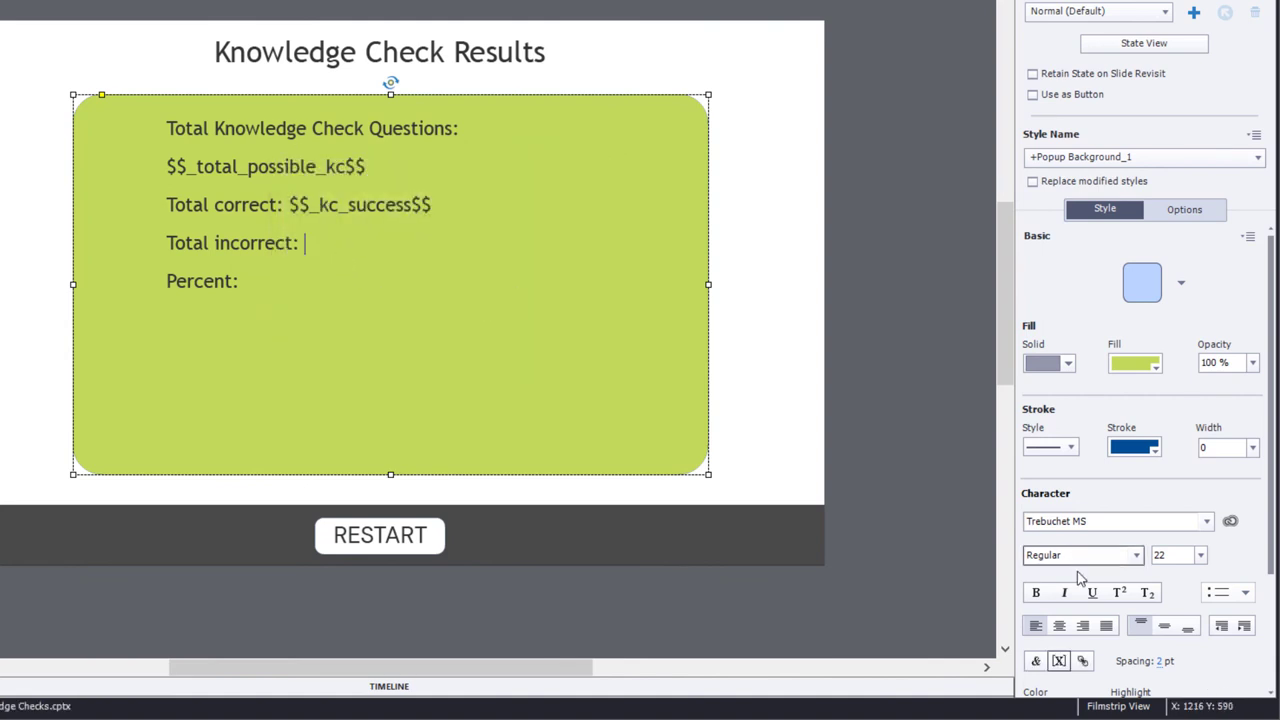
Insert the user variable _kc_fail after "Total incorrect:" in the results box.
left_click(1058, 661)
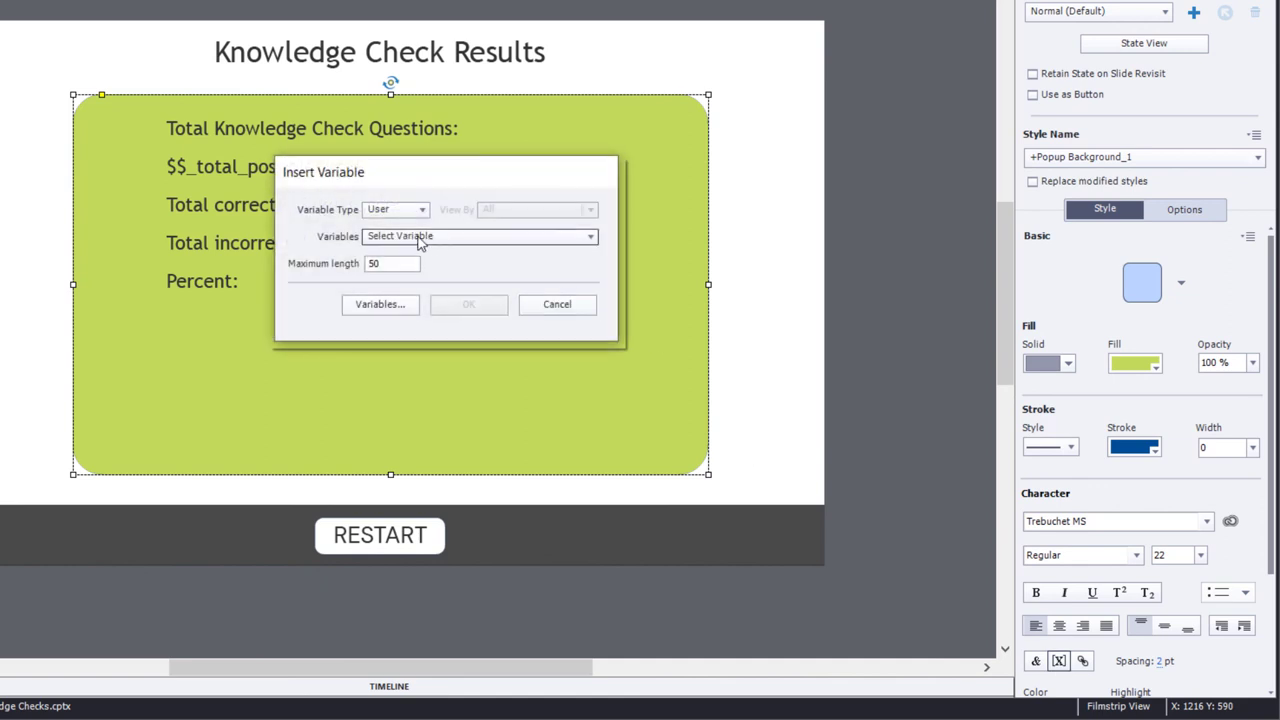
left_click(420, 238)
left_click(418, 279)
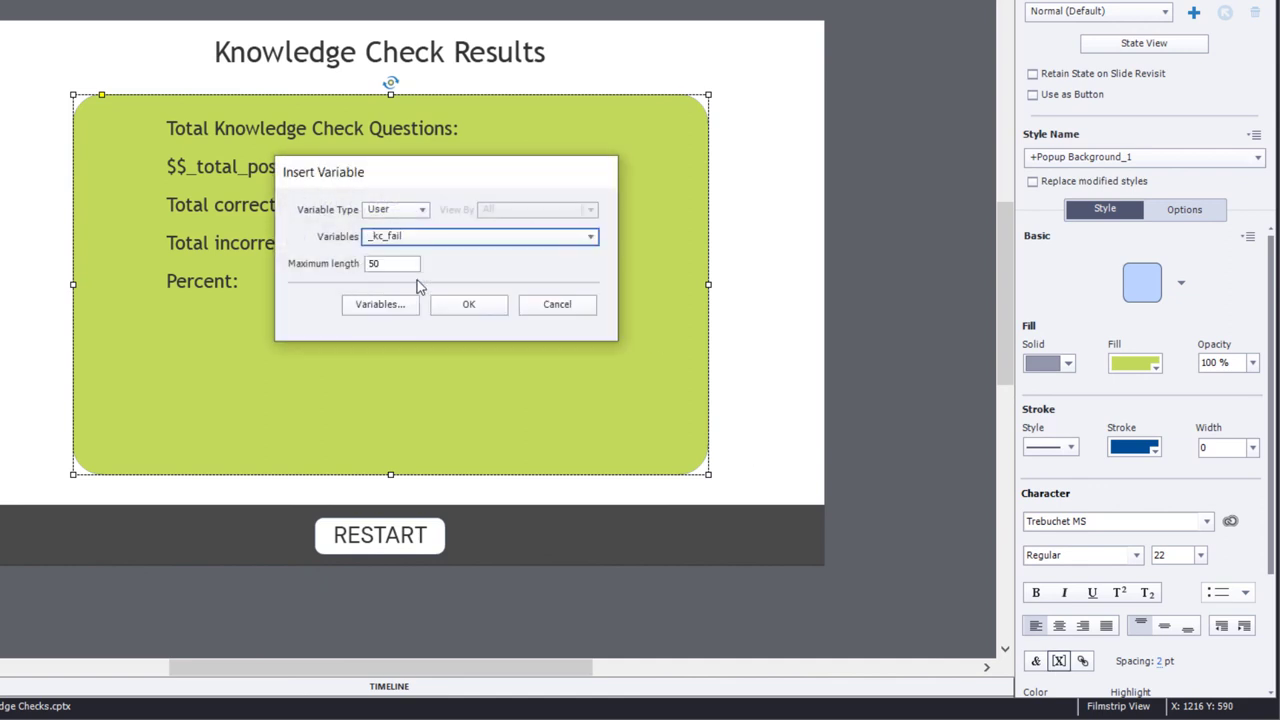
left_click(469, 304)
Insert the user variable _percent_correct after "Percent:" in the results box and add a % sign behind it.
left_click(292, 283)
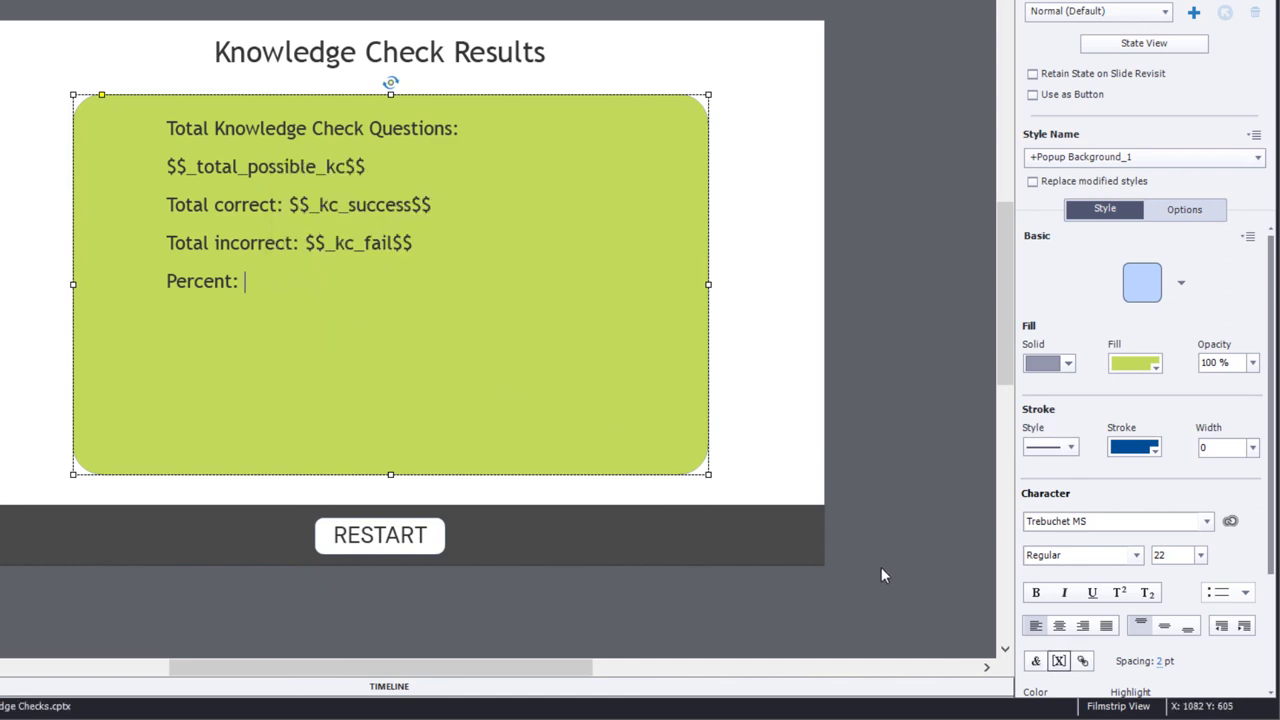
left_click(1058, 661)
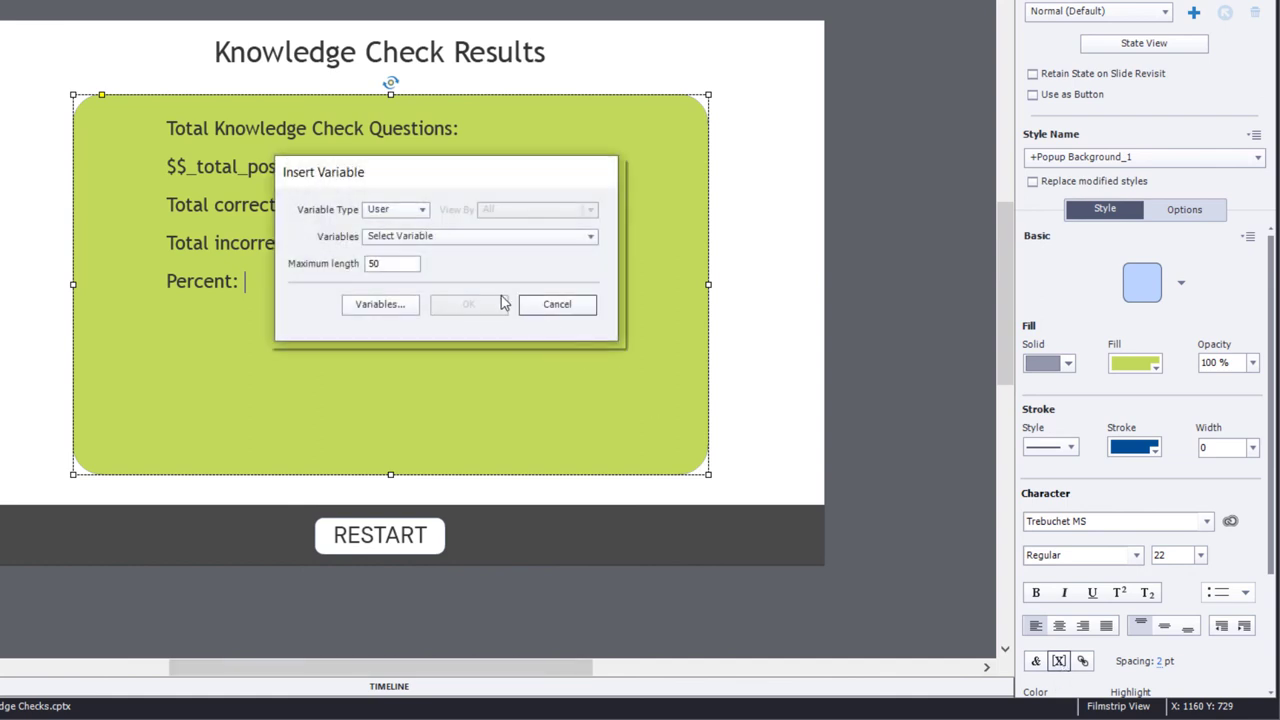
left_click(420, 240)
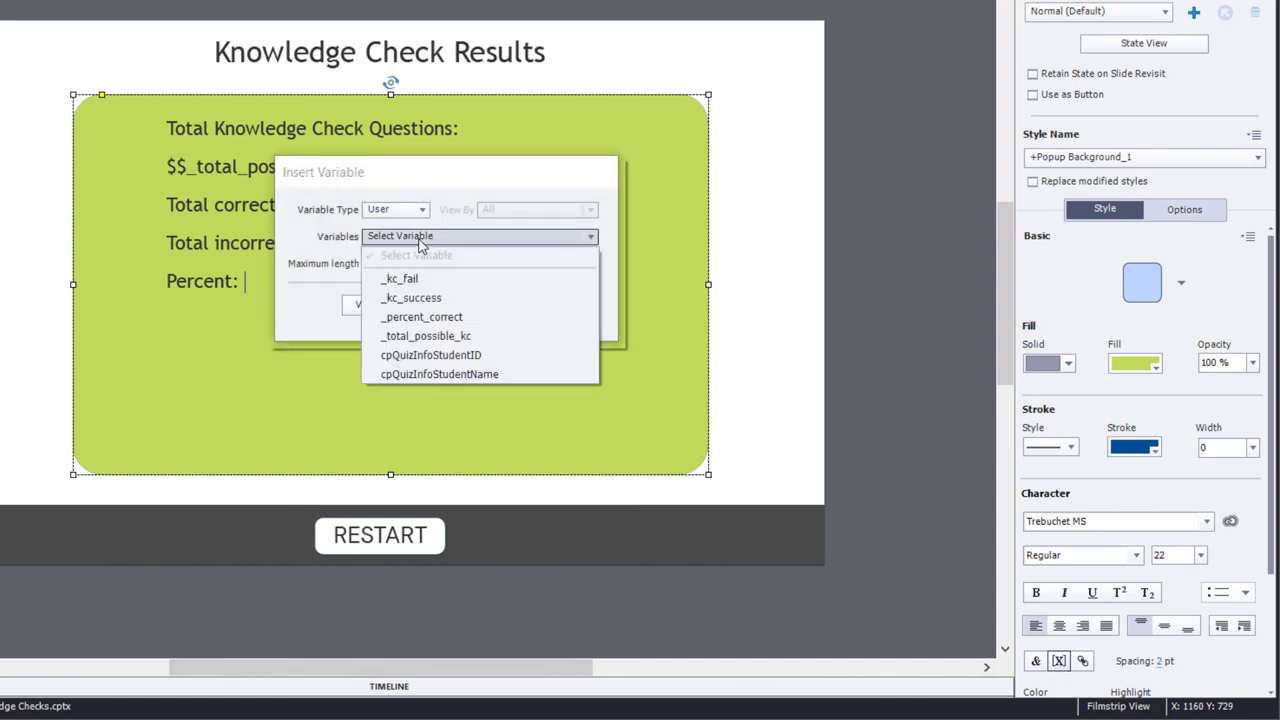
left_click(461, 317)
left_click(466, 304)
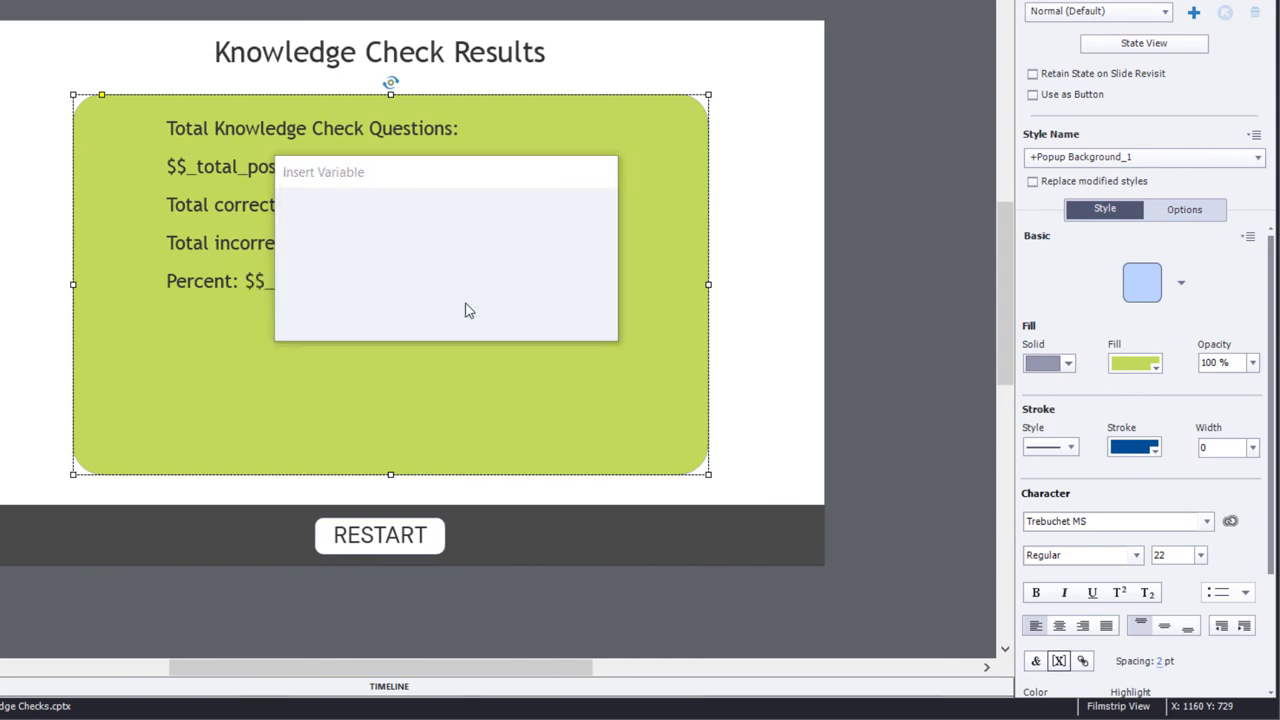
double_click(443, 280)
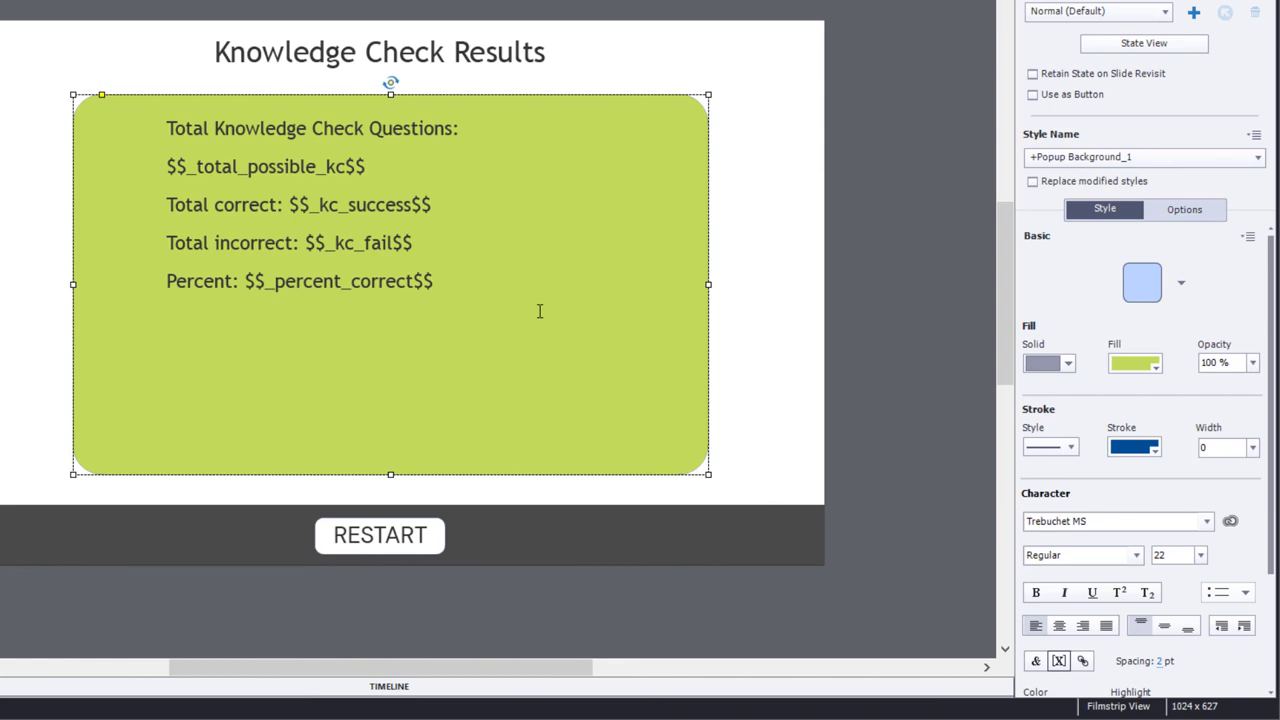
type("%")
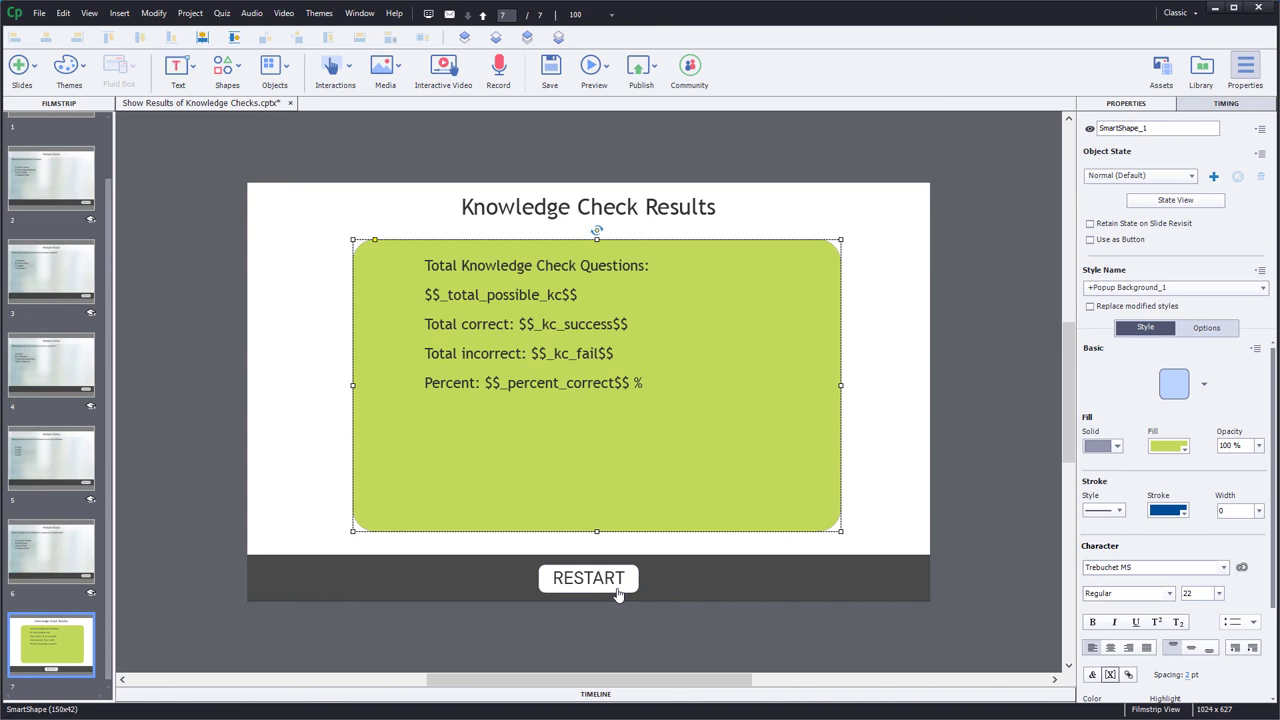
left_click(966, 472)
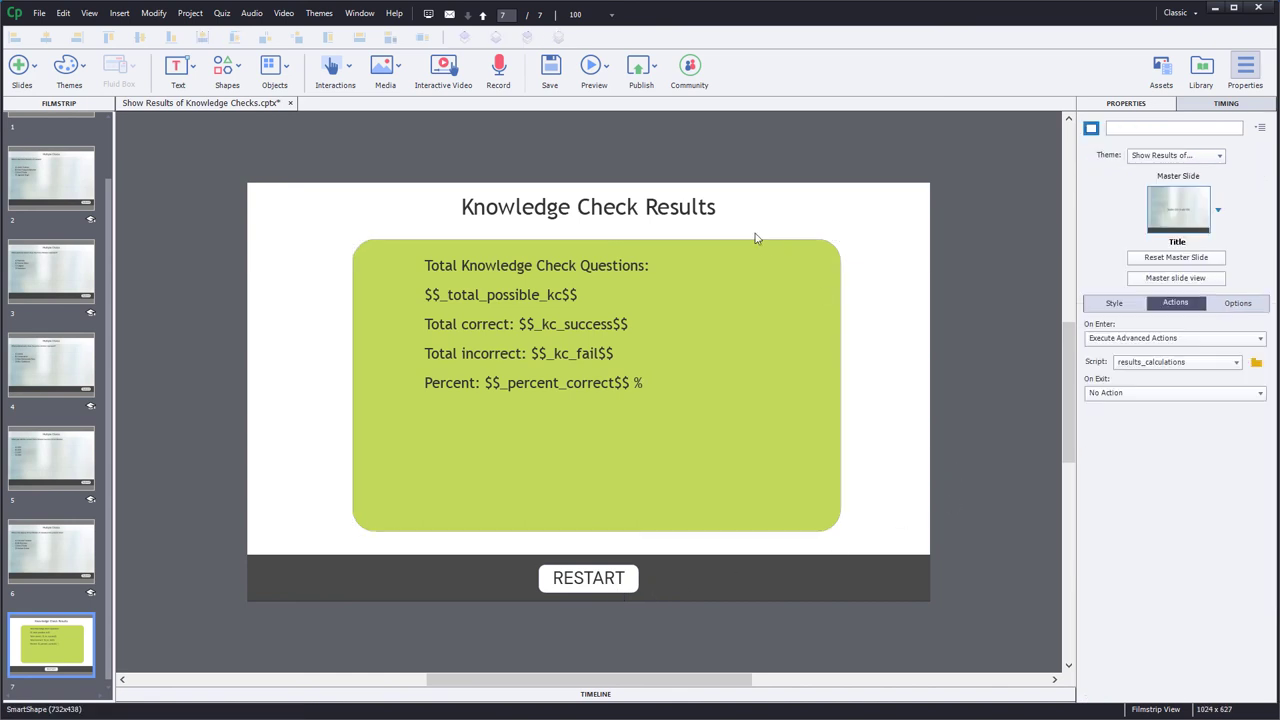
Preview the project as HTML5 in the browser, begin the quiz and submit an answer to the first question.
left_click(603, 68)
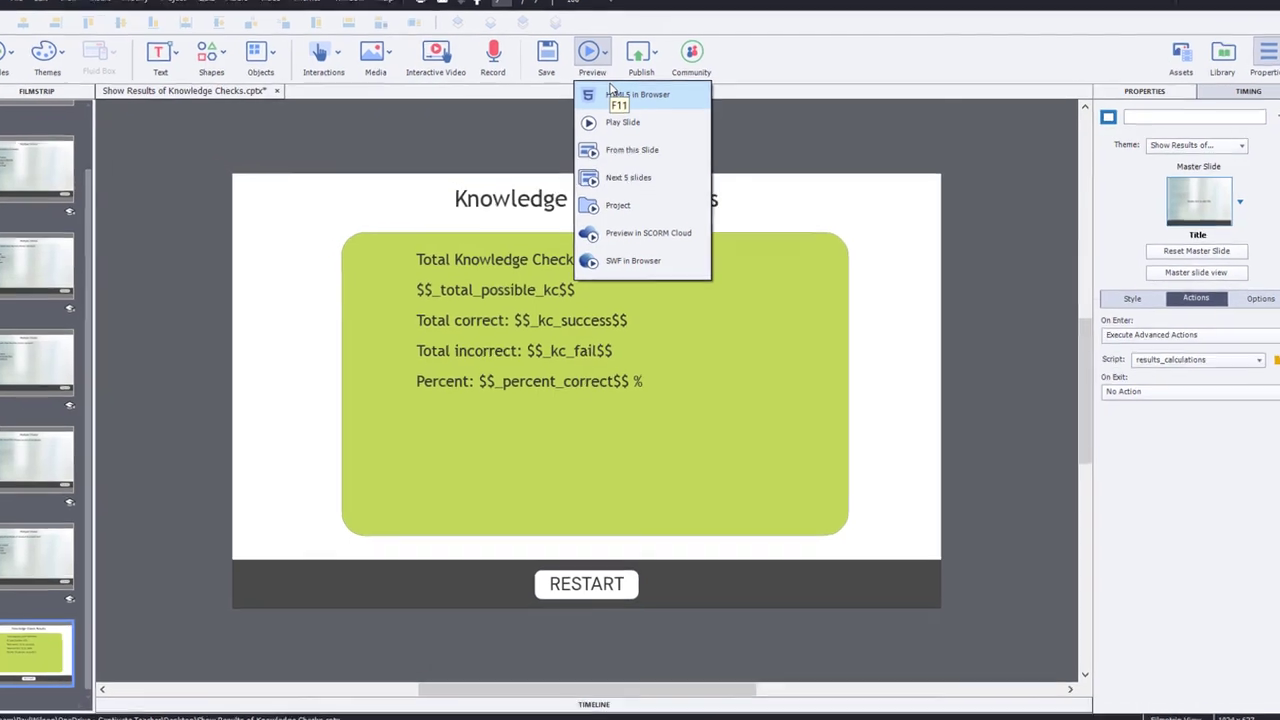
left_click(614, 106)
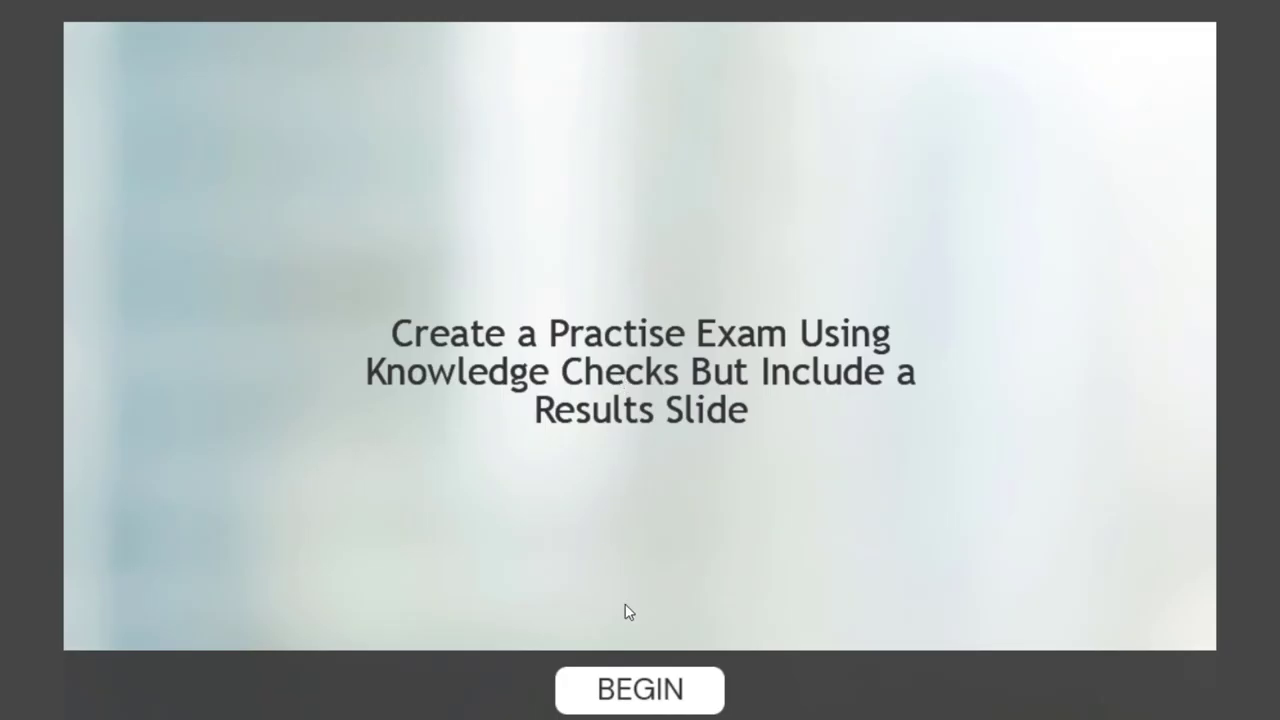
left_click(651, 694)
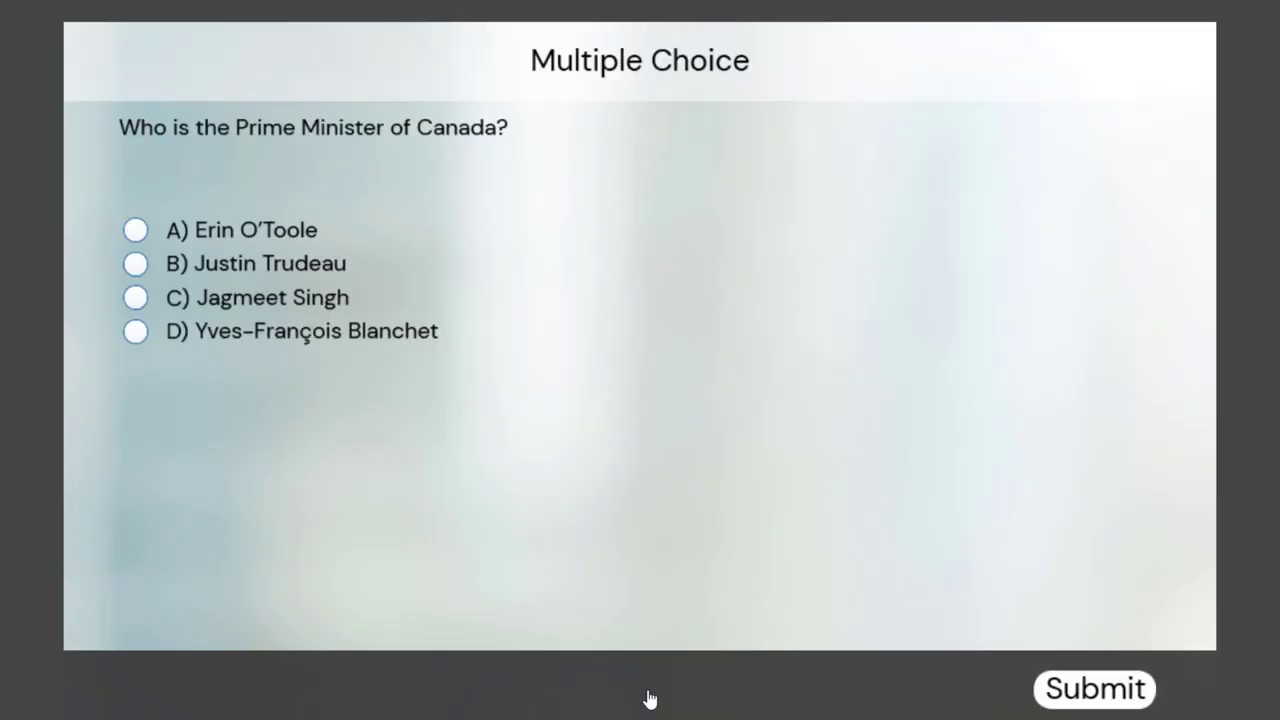
left_click(457, 249)
left_click(1062, 688)
left_click(1069, 507)
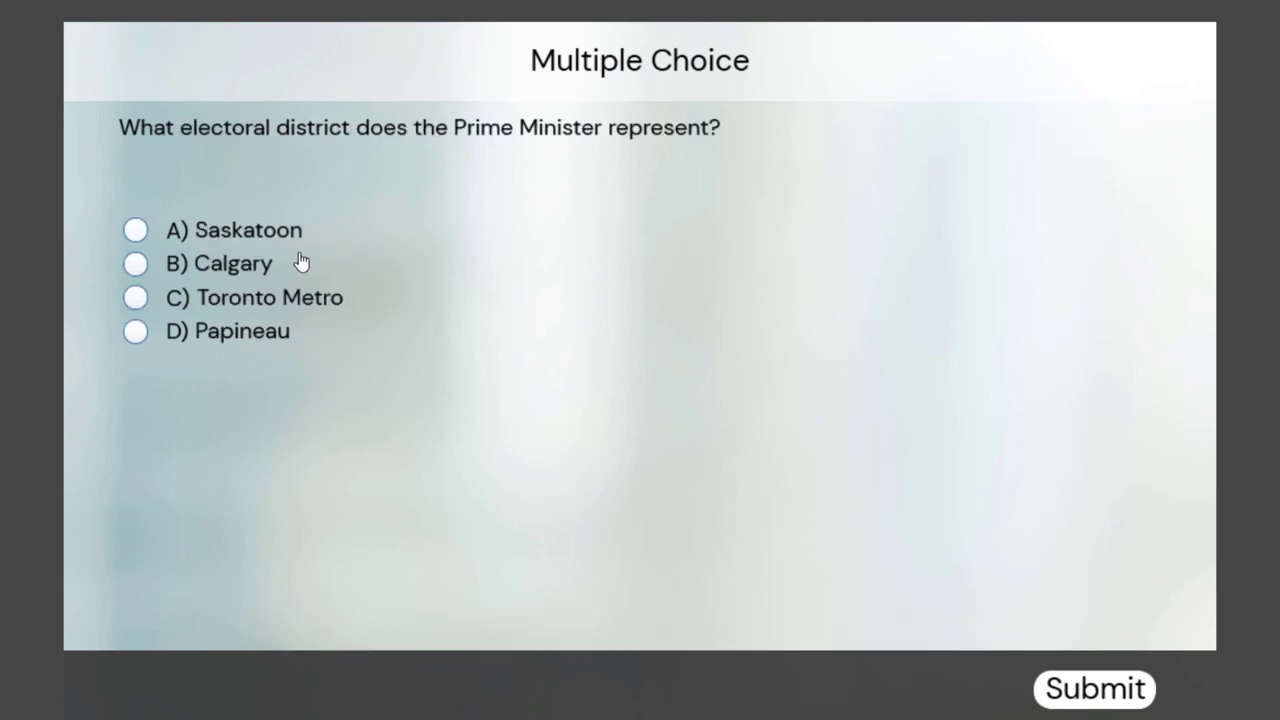
Submit Papineau as the electoral district and New Democratic Party as the political party, continuing past each feedback caption.
left_click(205, 338)
left_click(1096, 701)
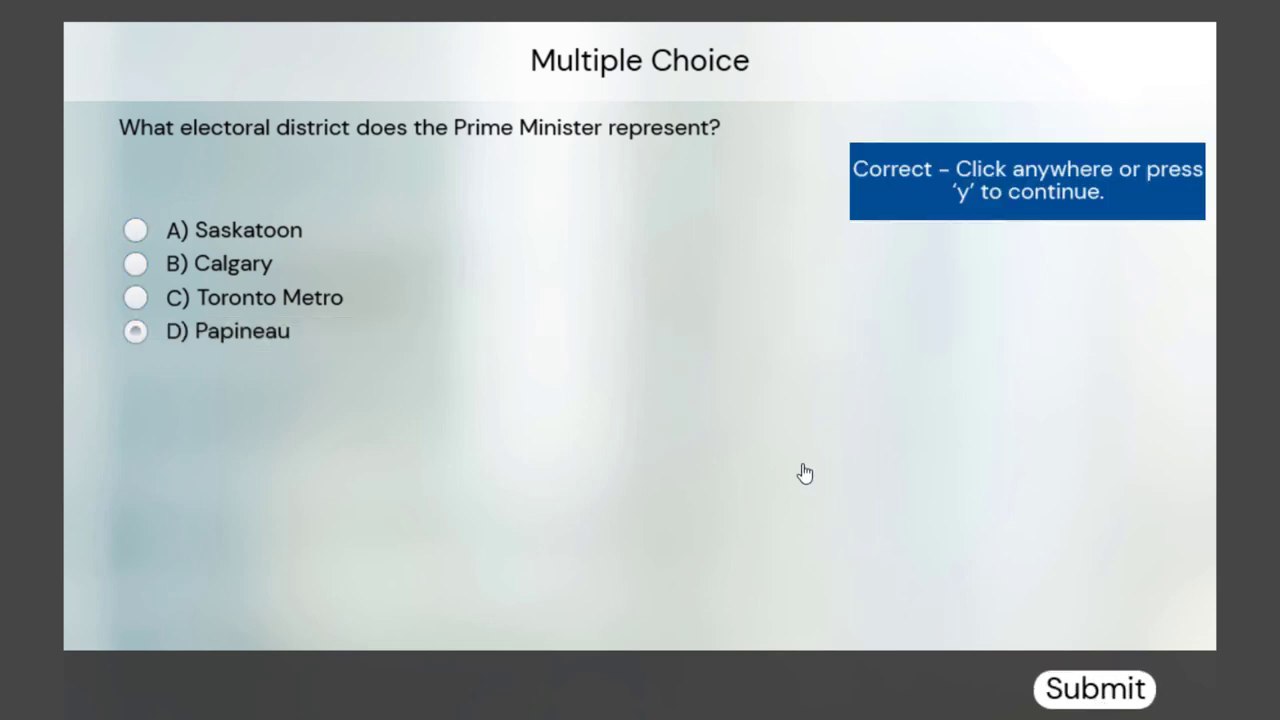
left_click(803, 471)
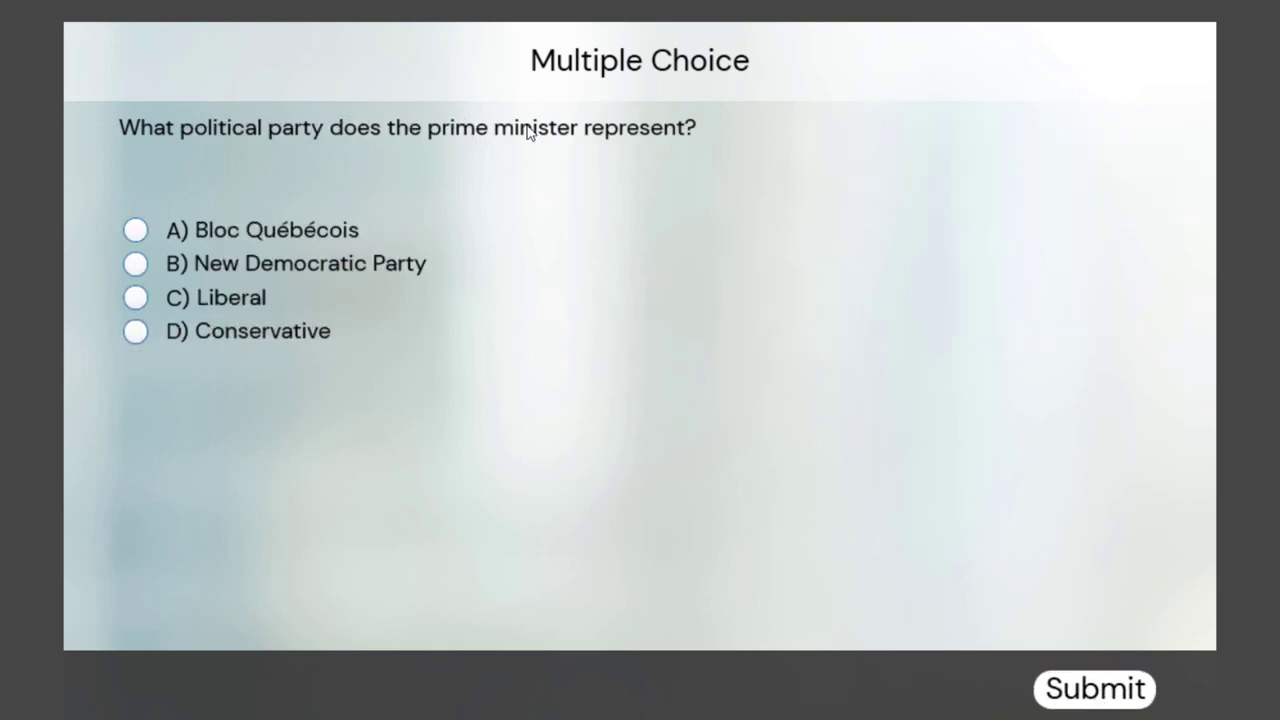
left_click(309, 279)
left_click(1068, 672)
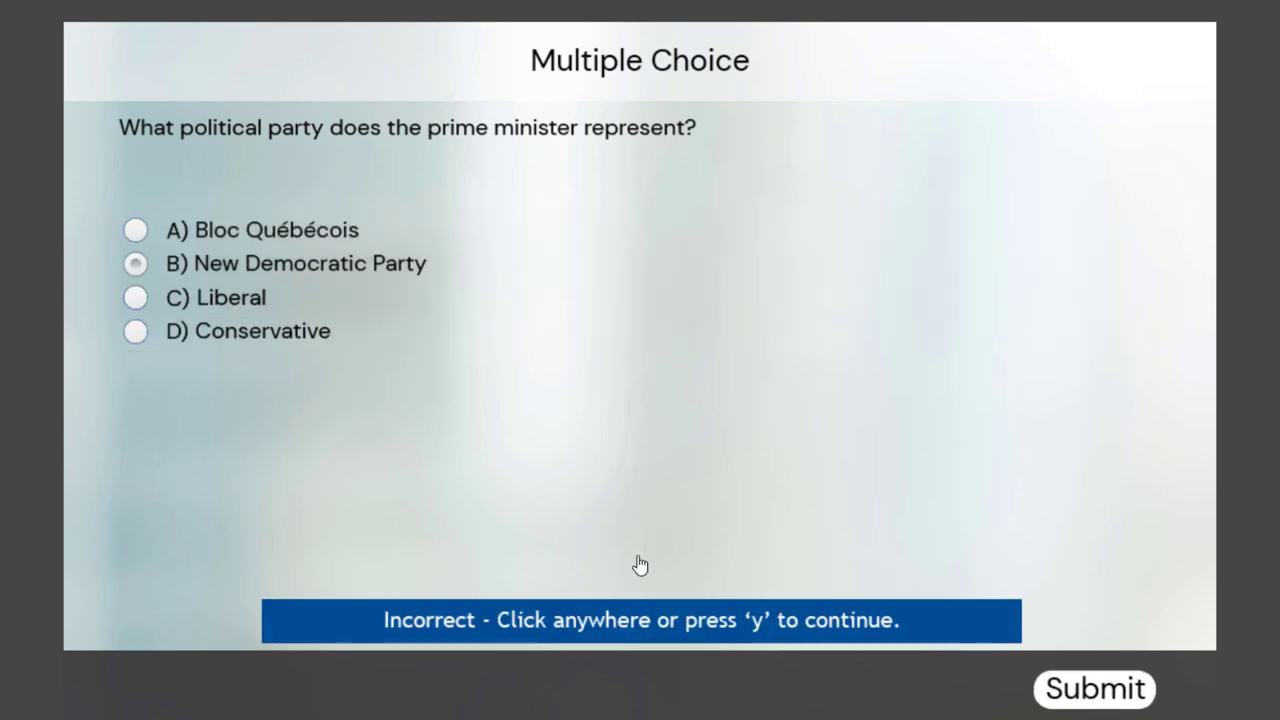
left_click(594, 377)
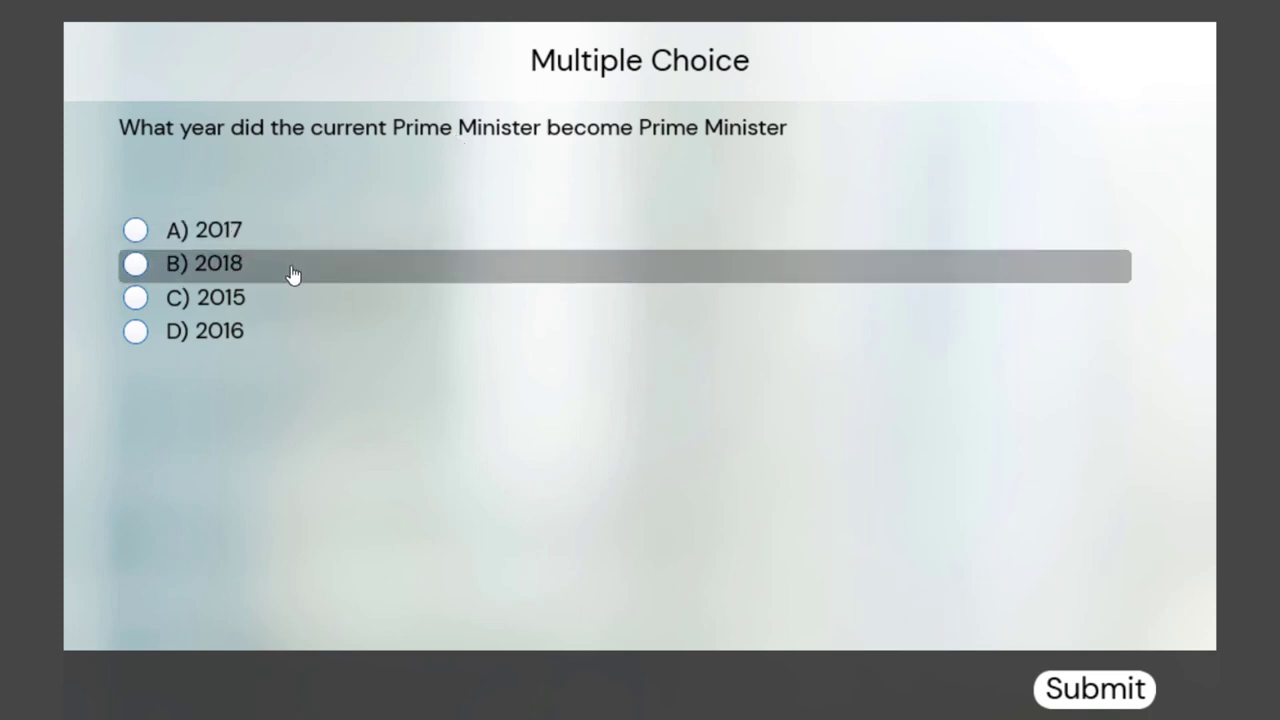
Submit 2015 as the year and Chrystia Freeland as the deputy Prime Minister, and continue to the results slide.
left_click(266, 297)
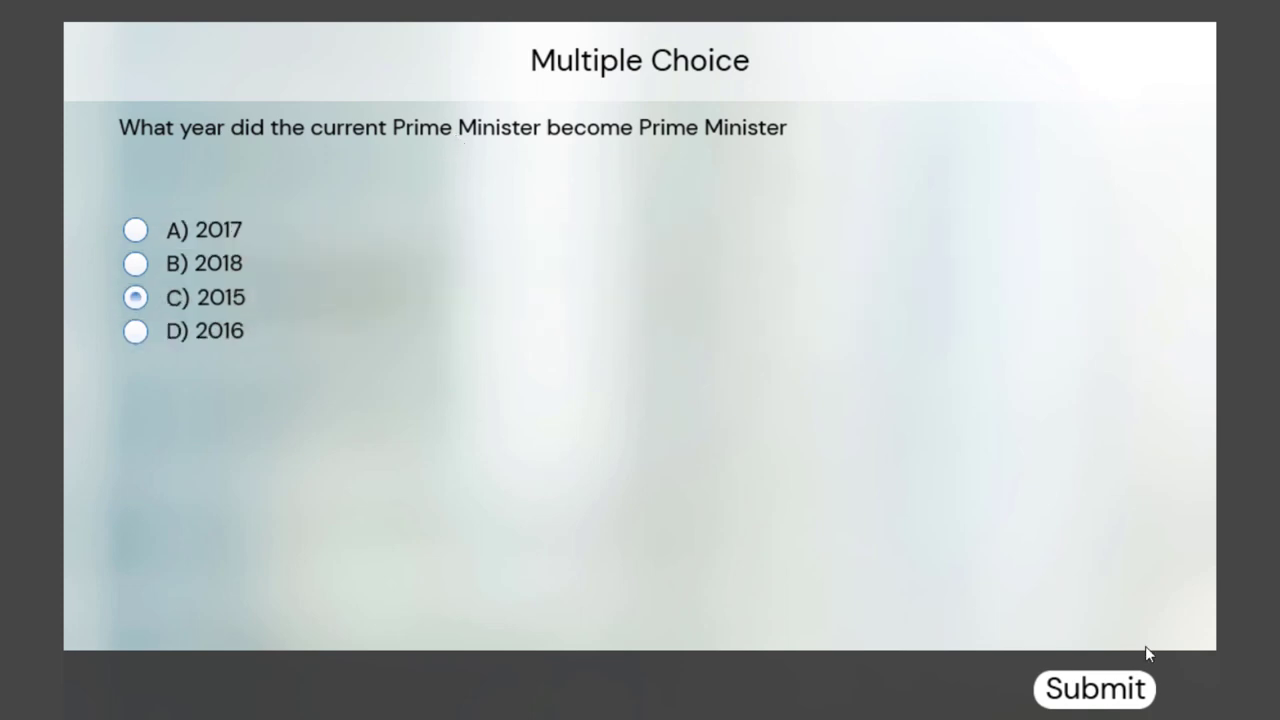
left_click(1080, 688)
left_click(657, 431)
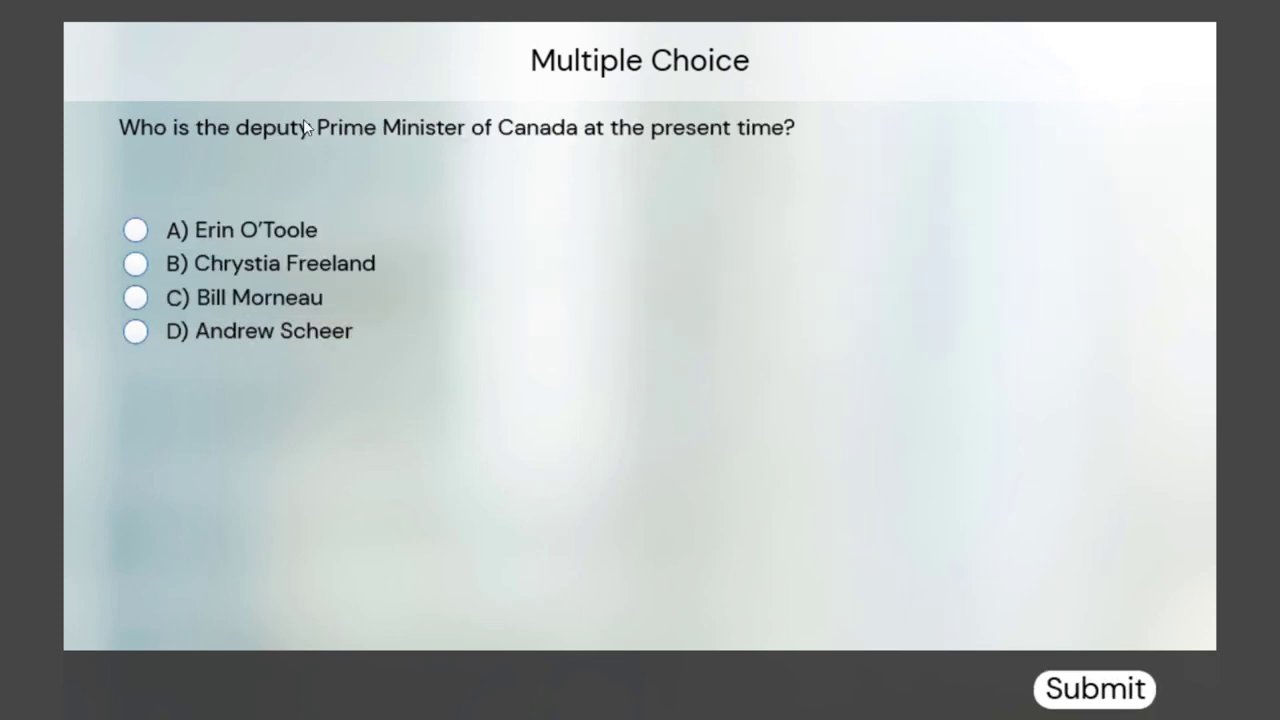
left_click(300, 266)
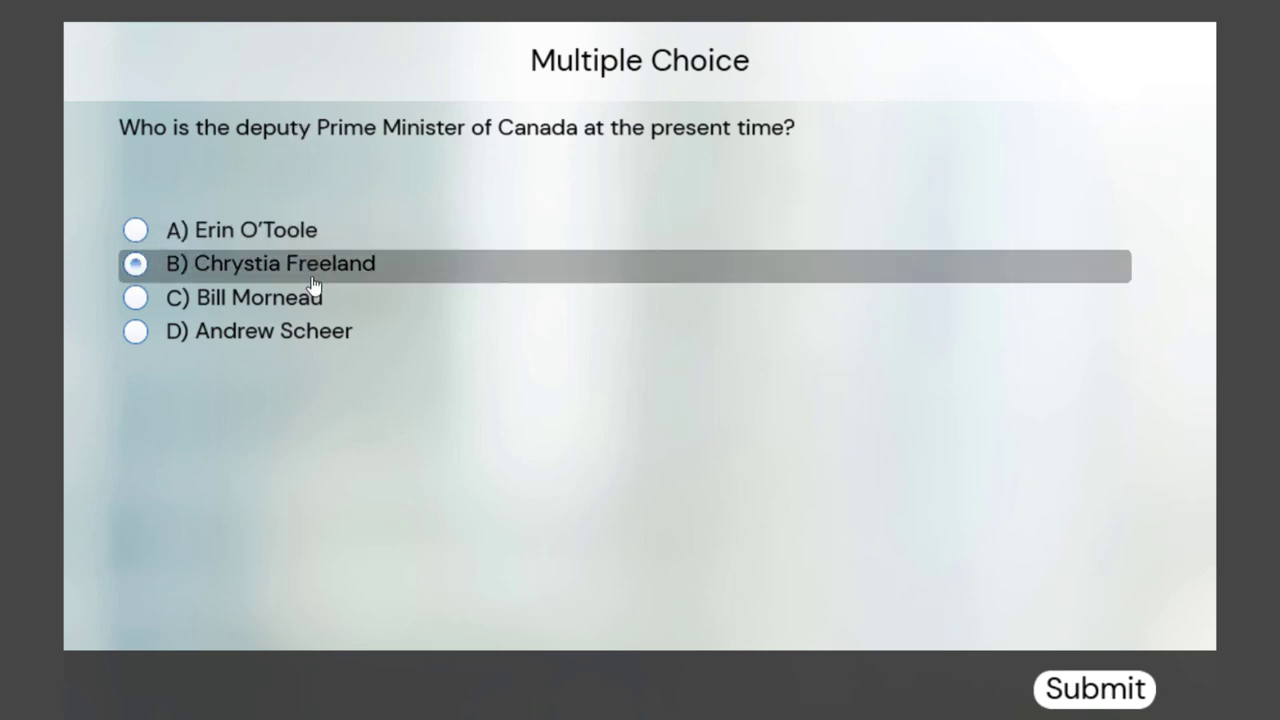
left_click(1050, 689)
left_click(615, 400)
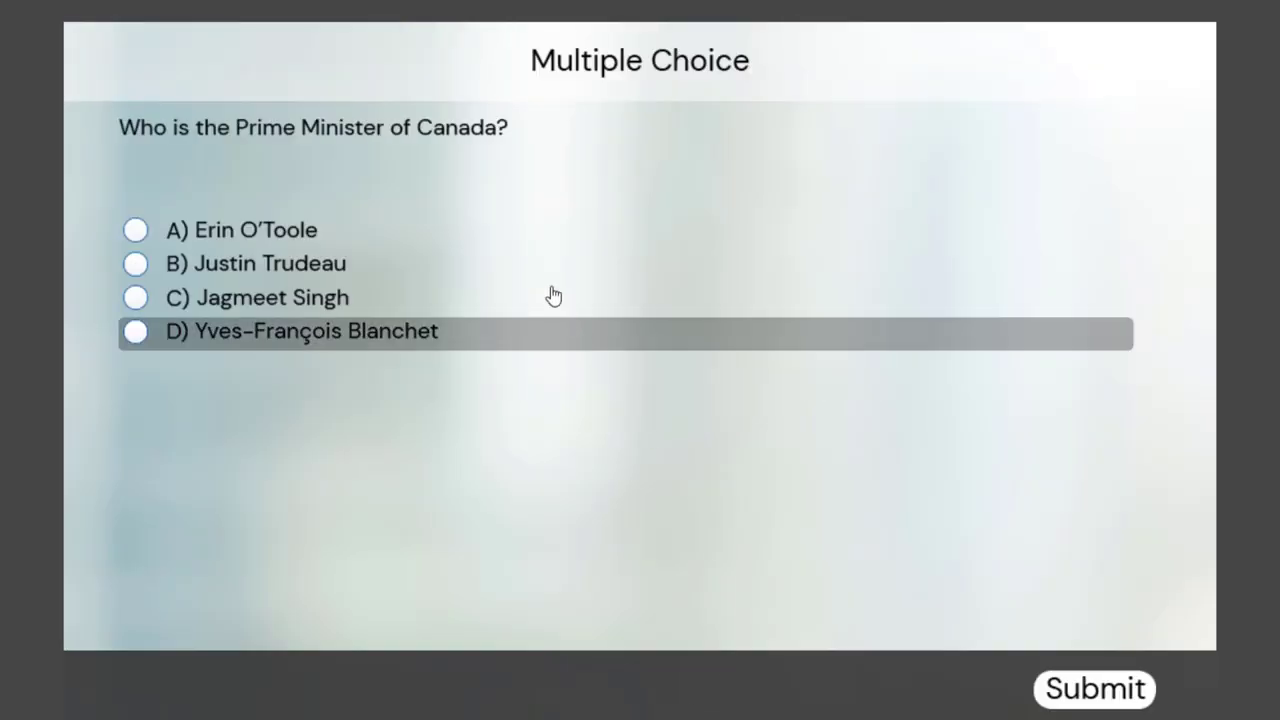
Submit Justin Trudeau as the Prime Minister and Papineau as the electoral district, continuing past each feedback caption.
left_click(437, 262)
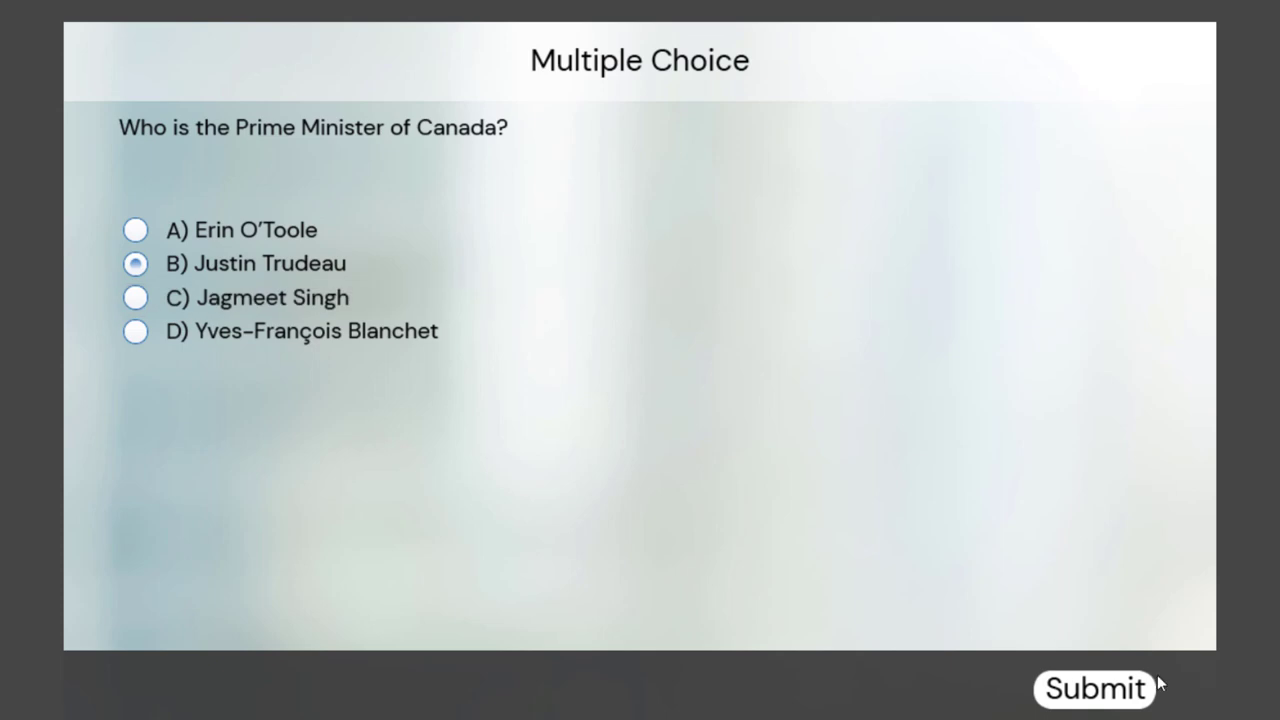
left_click(1126, 688)
left_click(764, 372)
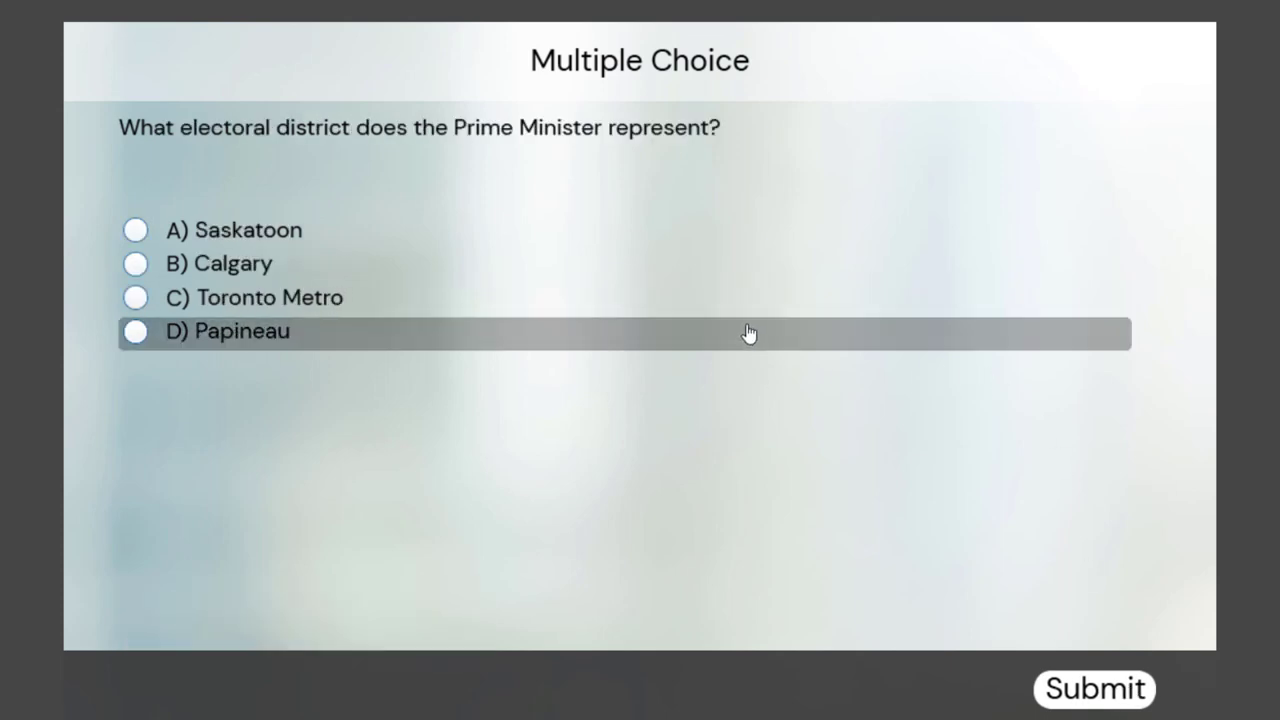
left_click(258, 331)
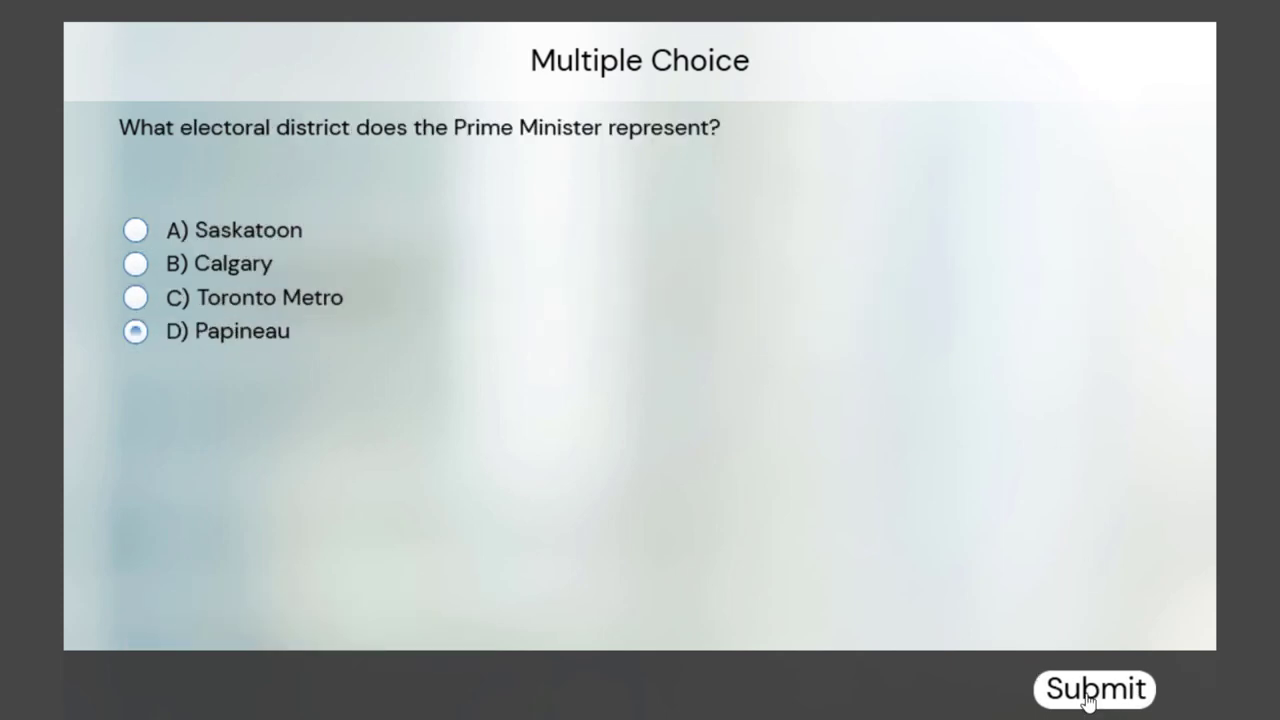
left_click(1090, 690)
left_click(620, 391)
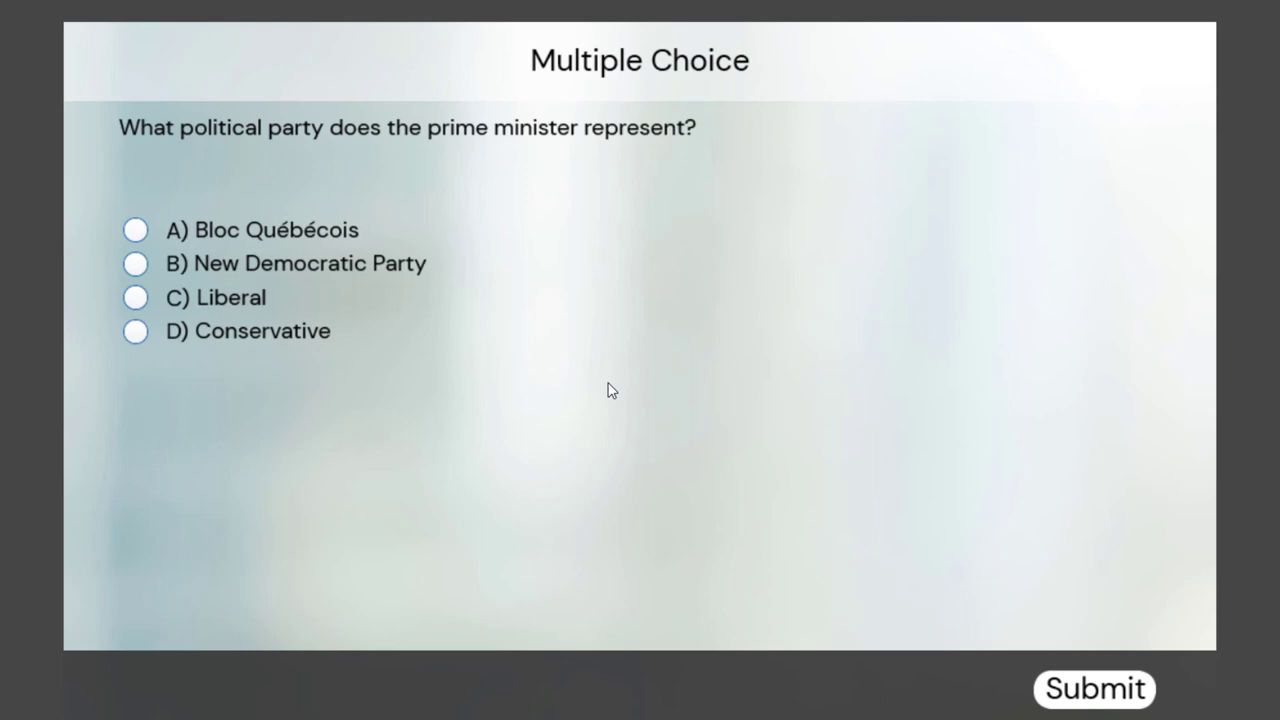
Submit Liberal as the political party and 2015 as the year the Prime Minister took office, continuing past each feedback caption.
left_click(355, 295)
left_click(1122, 689)
left_click(826, 436)
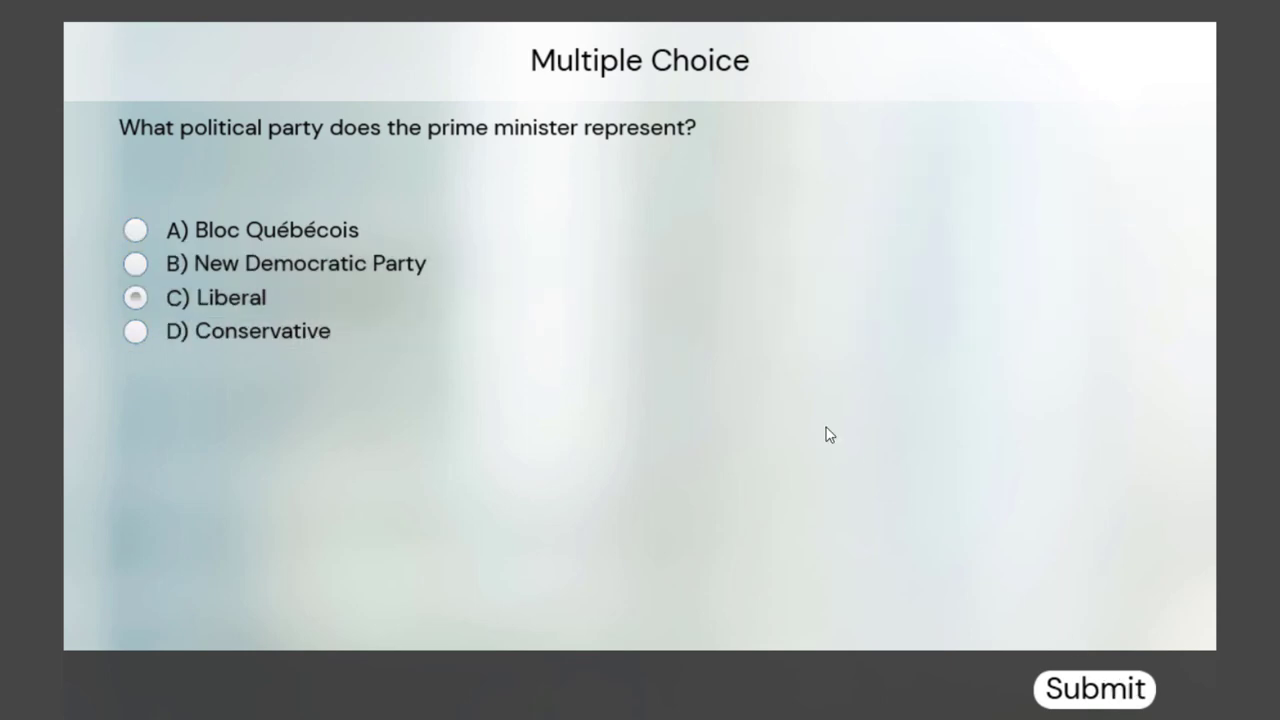
left_click(606, 303)
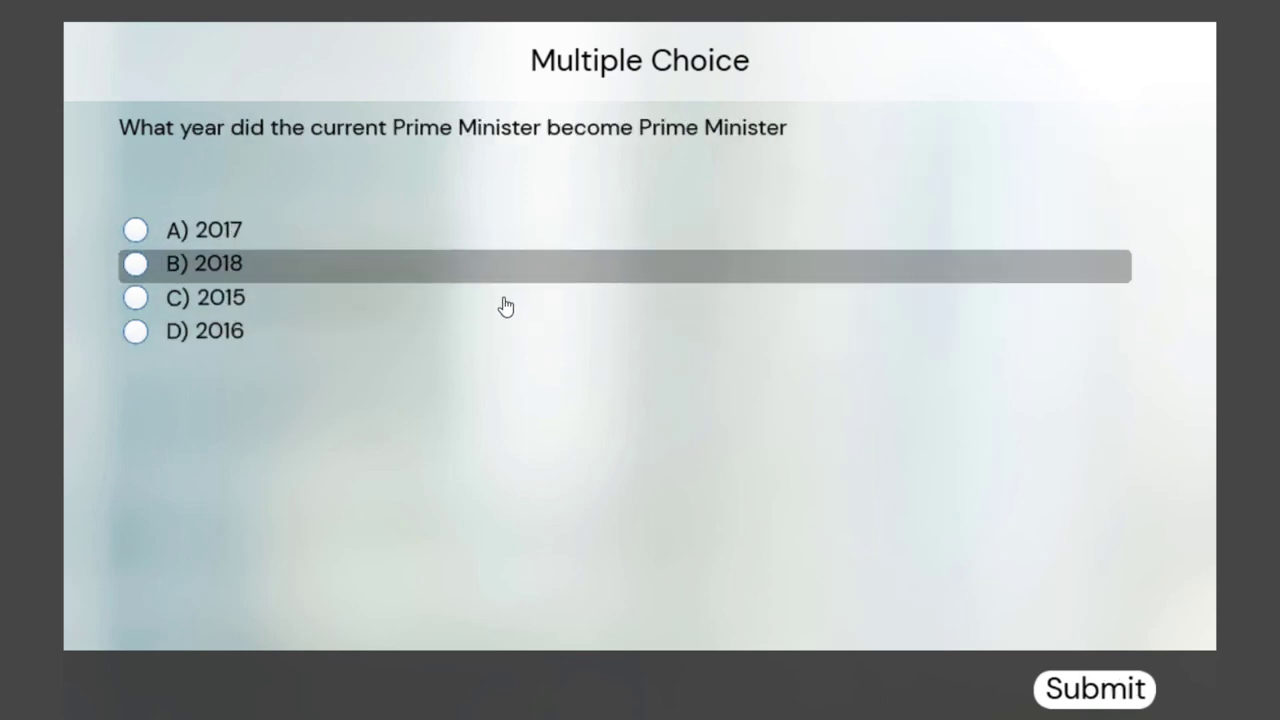
left_click(1150, 690)
left_click(868, 439)
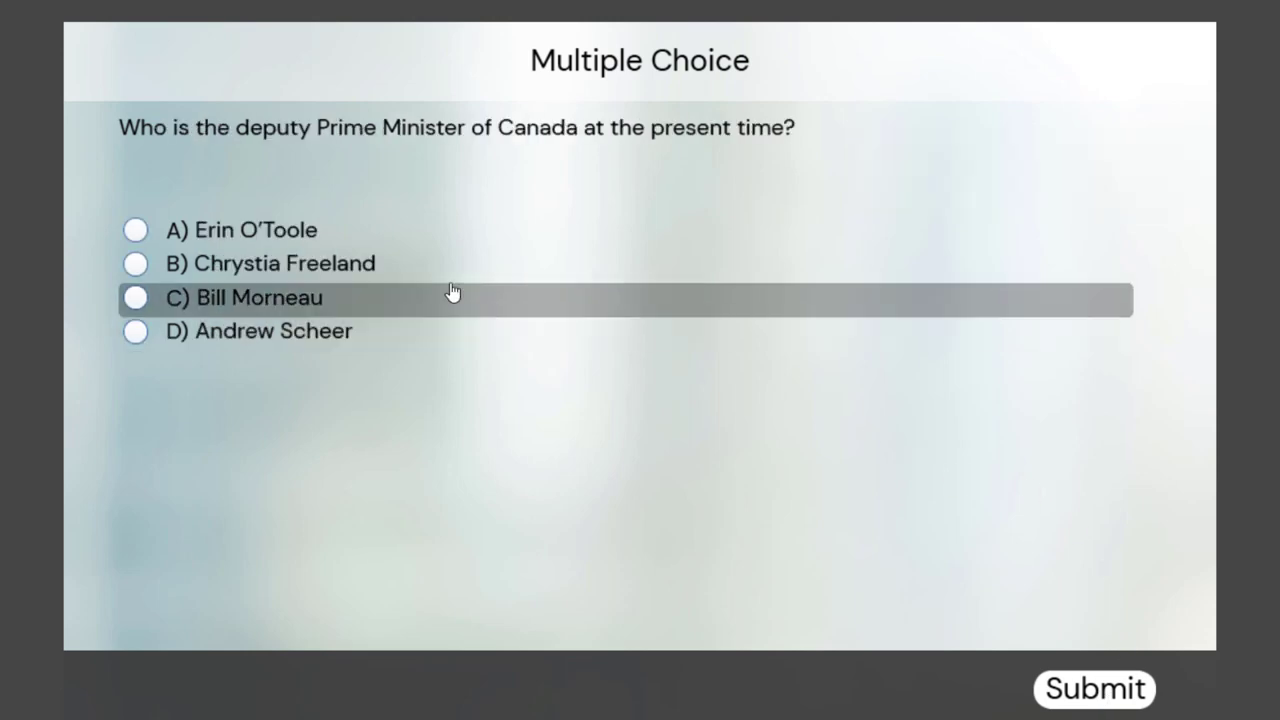
Submit Chrystia Freeland as the deputy Prime Minister and continue to the Knowledge Check Results slide.
left_click(358, 266)
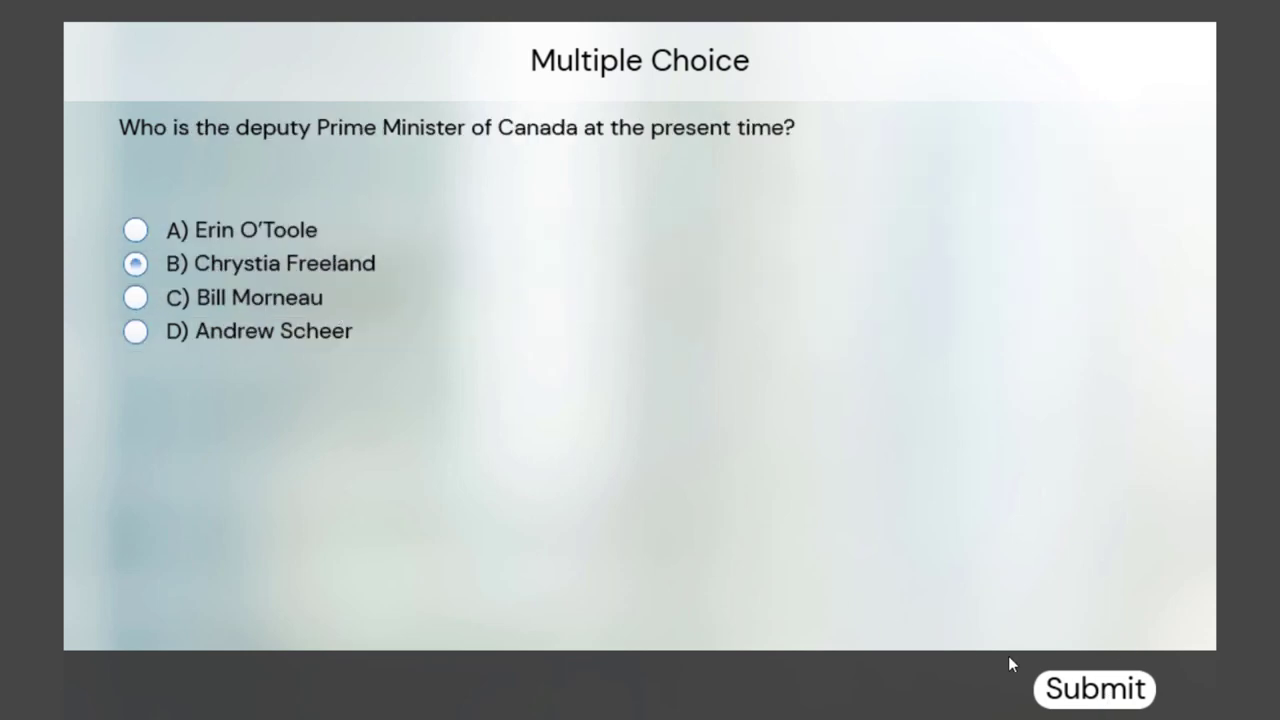
left_click(1097, 689)
left_click(952, 556)
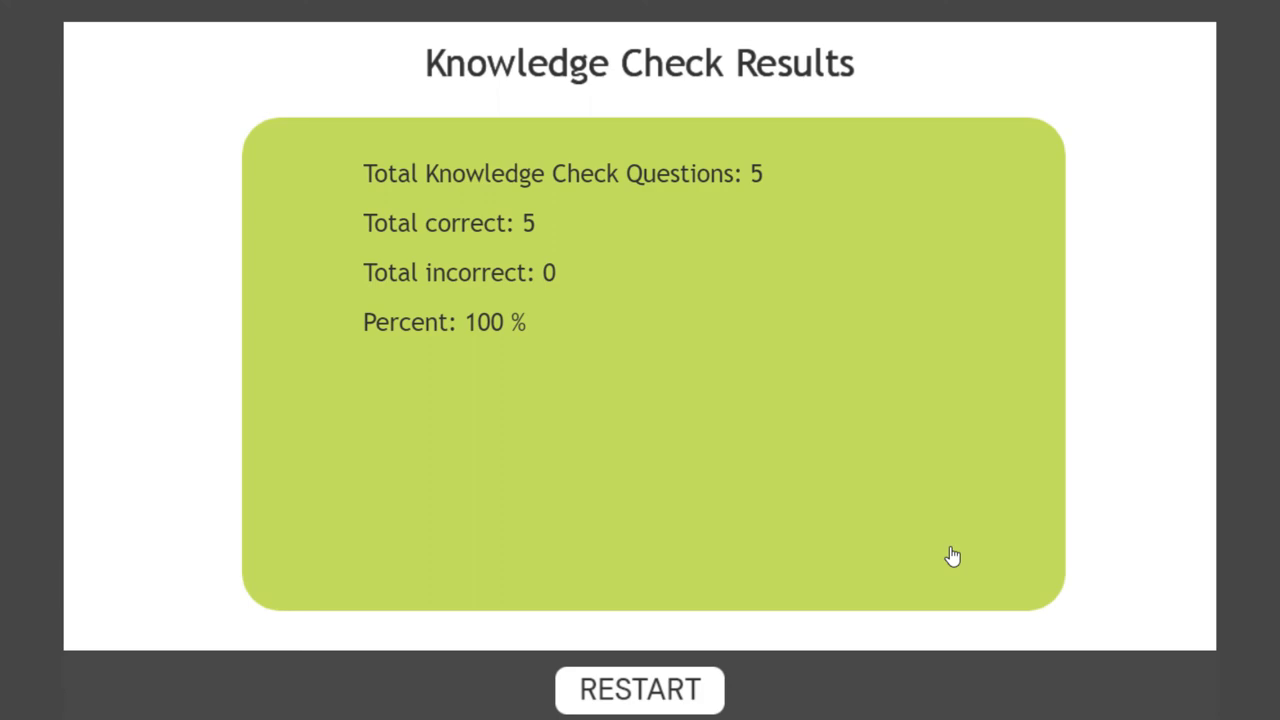